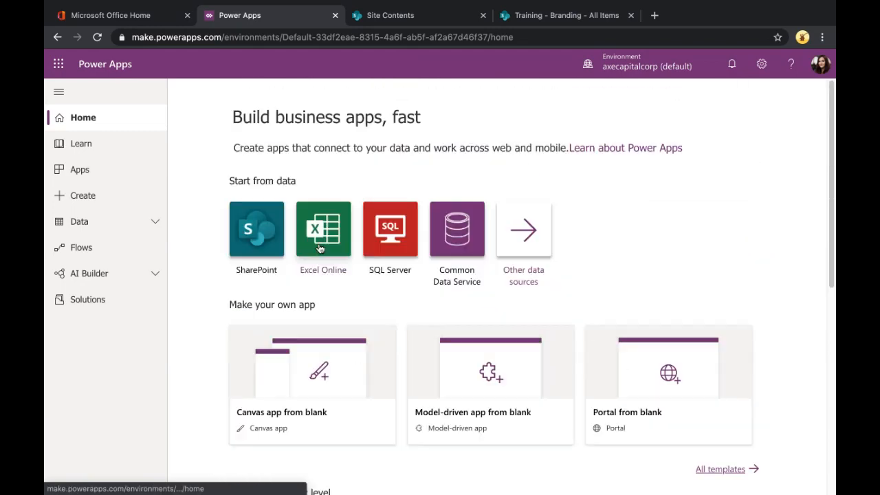
Step: Create a blank canvas app named "Project Manager 2000" in Tablet format
left_click(306, 377)
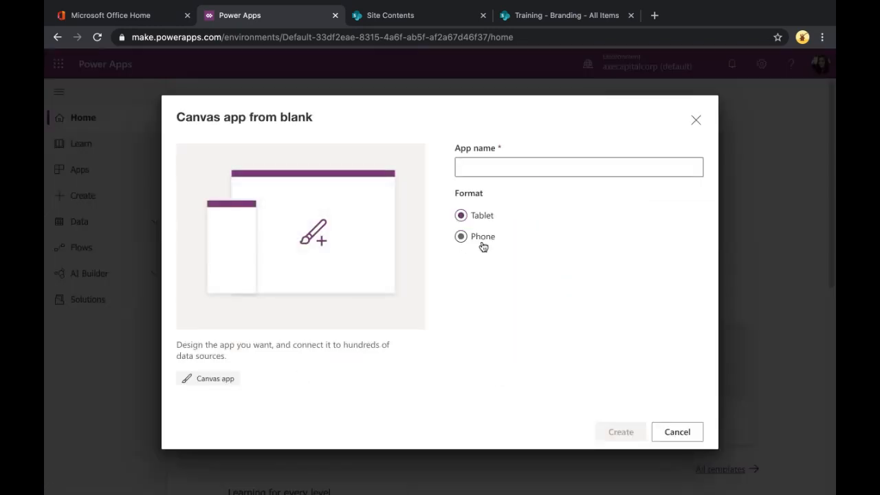
left_click(486, 166)
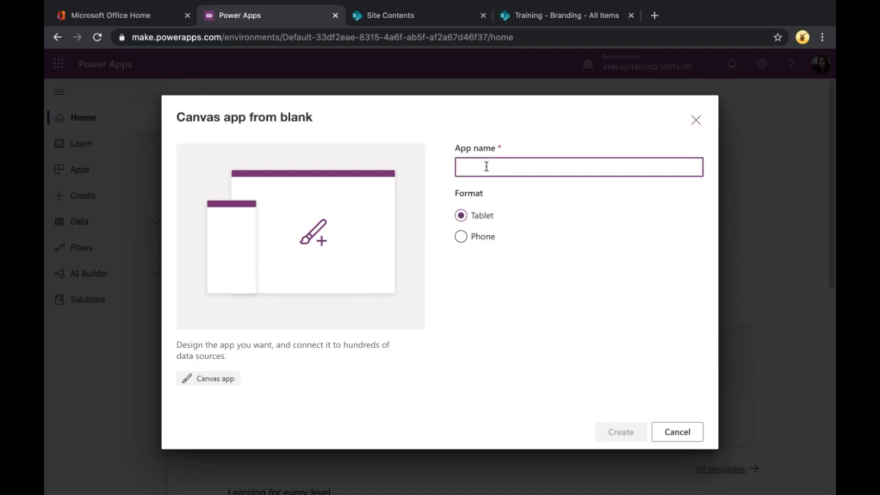
type("Project Manager 2000")
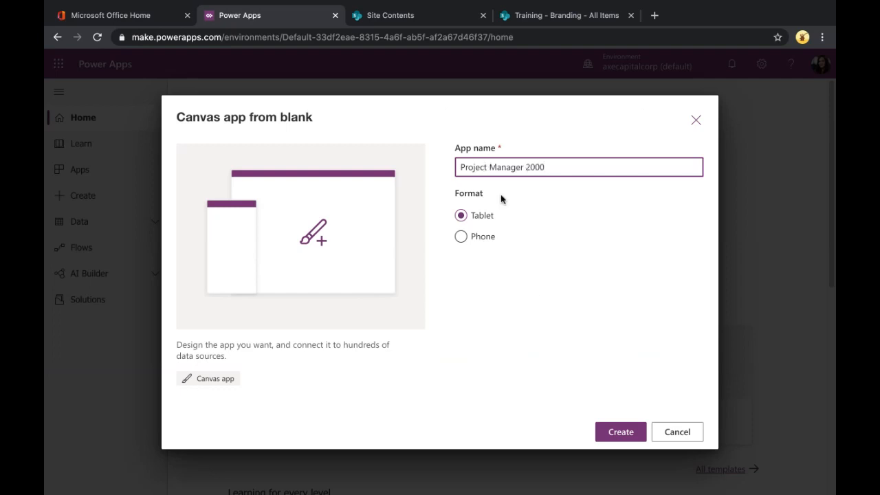
left_click(624, 433)
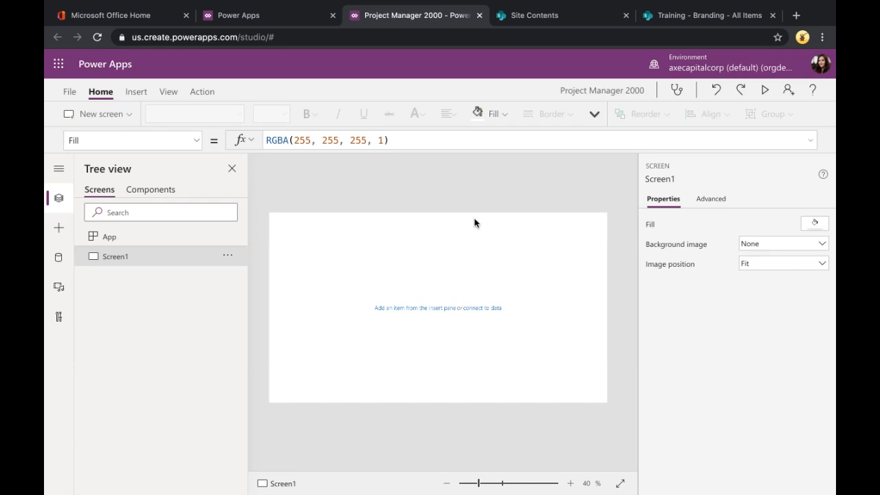
left_click(157, 190)
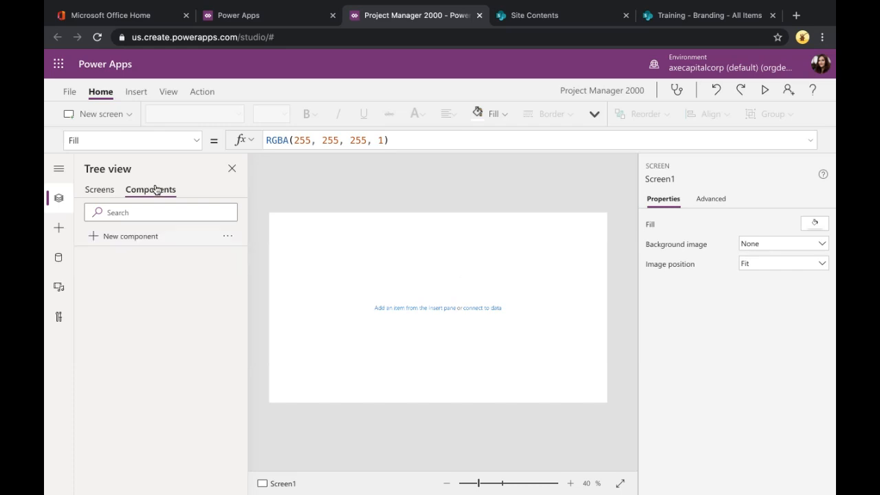
left_click(96, 193)
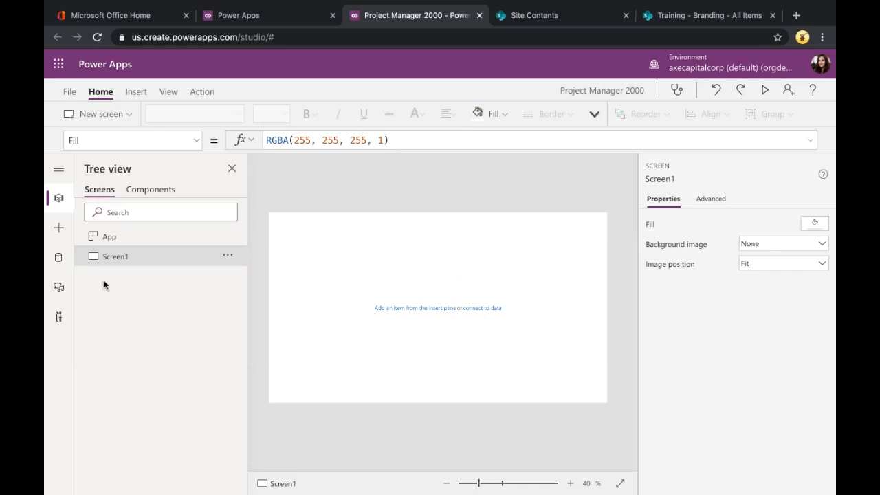
left_click(145, 197)
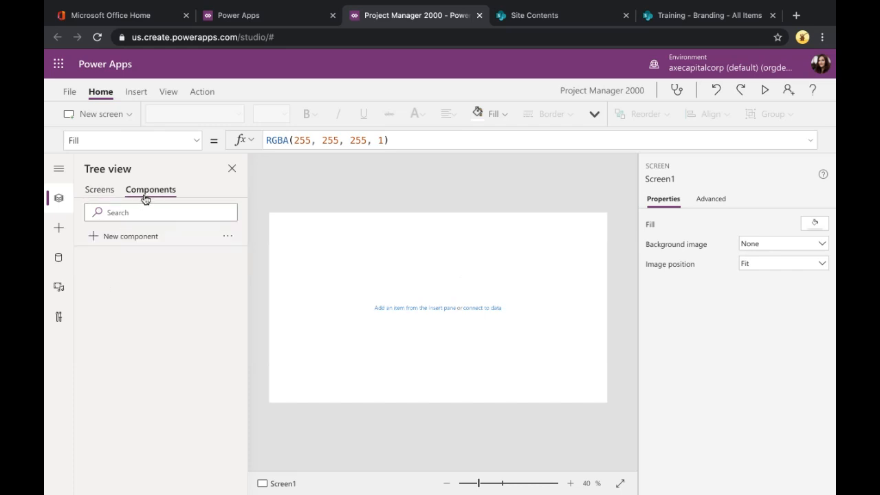
left_click(96, 196)
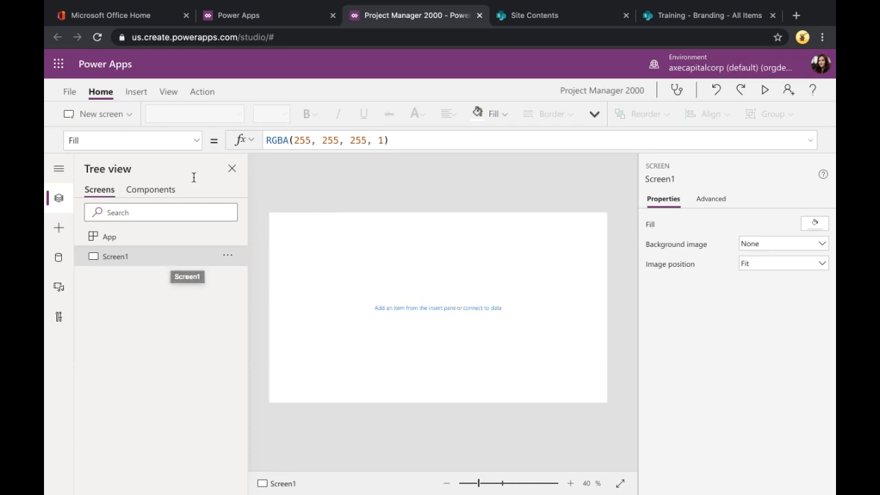
Step: Insert a rectangle on Screen1 and stretch it across the screen's full width of 1366 along the upper edge
left_click(135, 92)
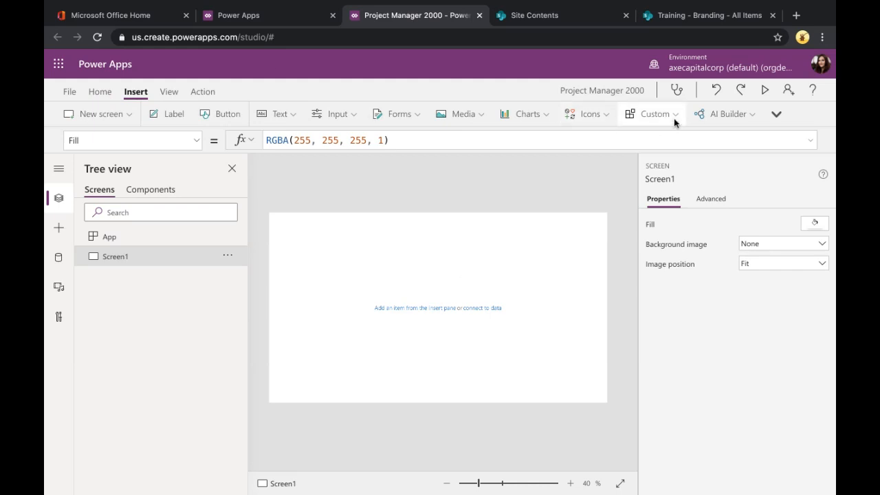
left_click(611, 122)
scroll(711, 260, "down", 5)
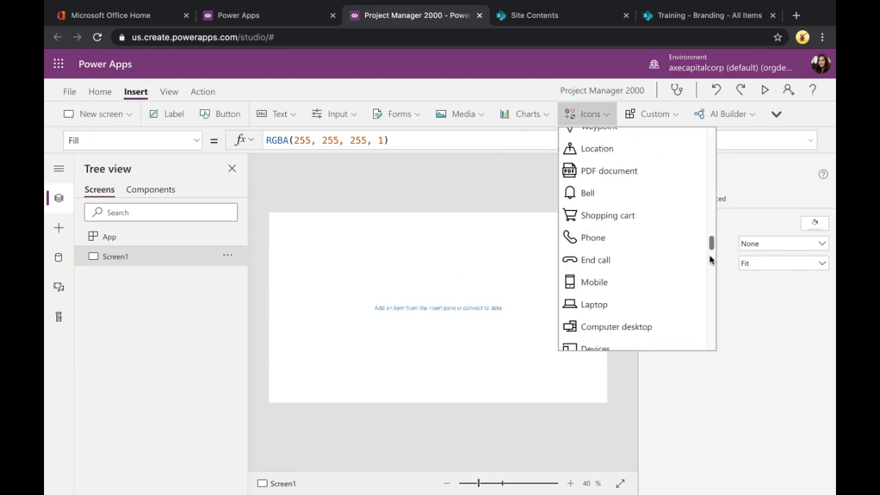
scroll(710, 260, "down", 10)
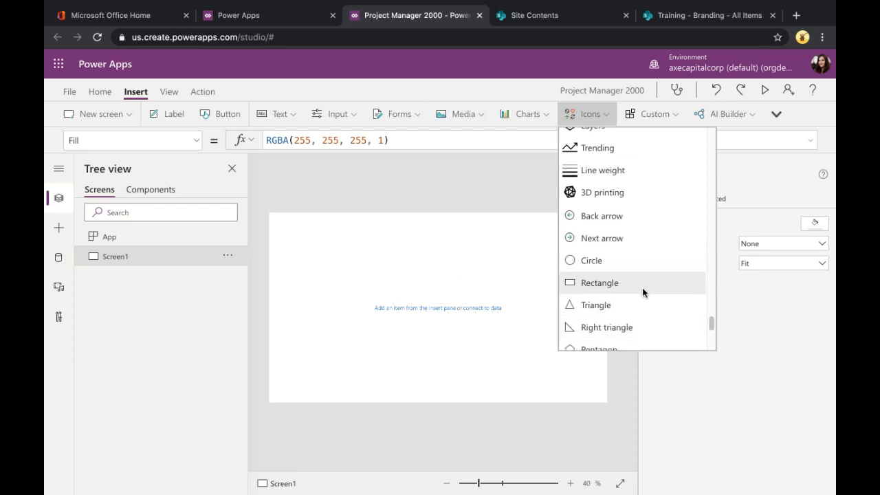
left_click(642, 287)
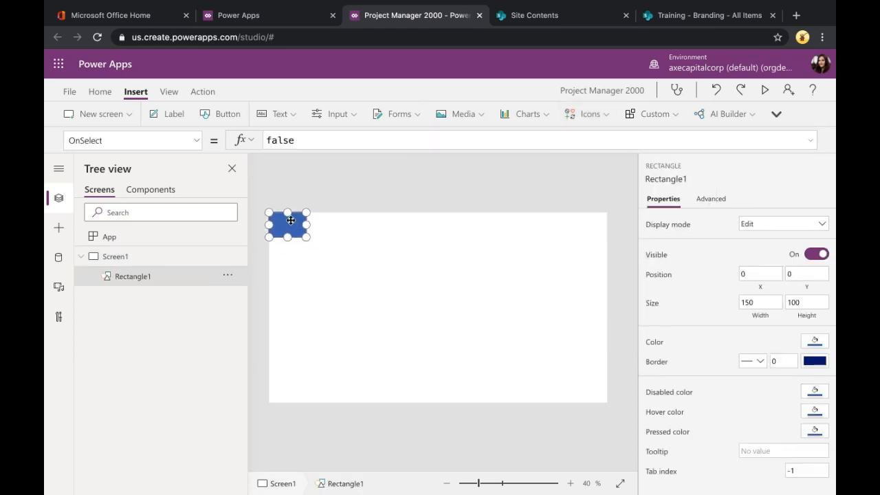
left_click_drag(307, 225, 632, 232)
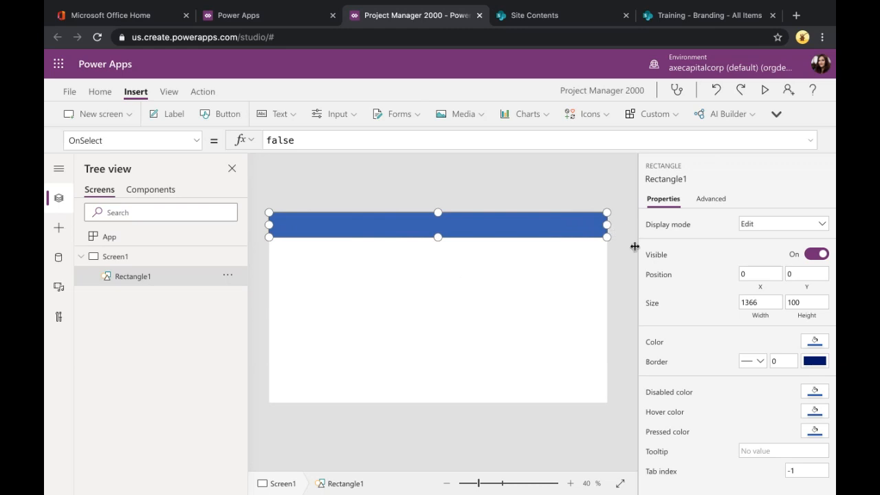
Step: Color the banner rectangle with the dark red standard color
left_click(814, 341)
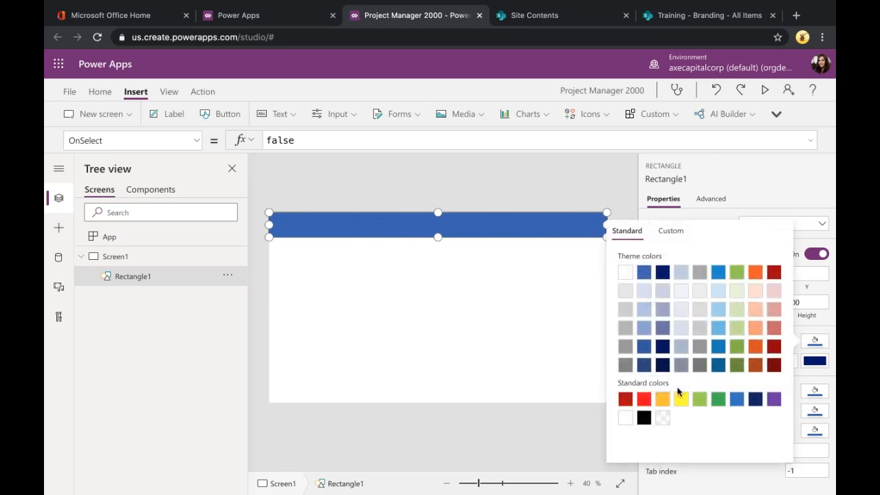
left_click(625, 399)
left_click(399, 294)
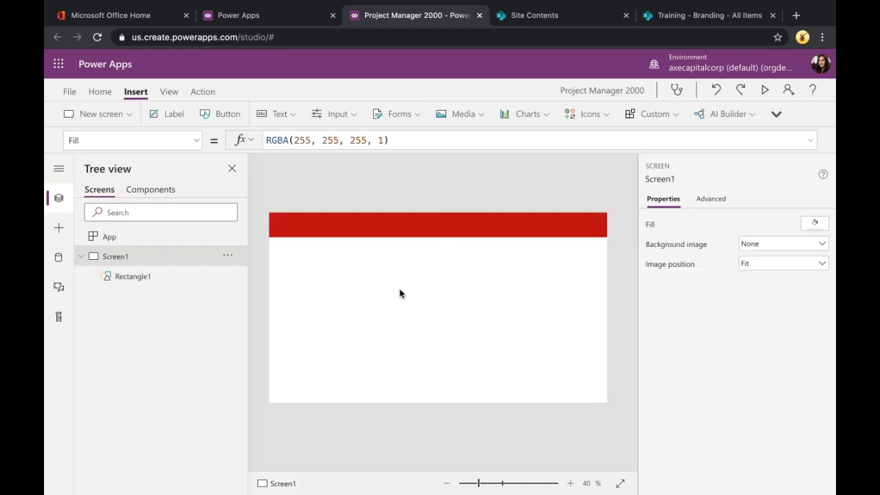
Step: Add a label about 602 by 100 inside the red banner, with centered text at font size 24
left_click(175, 115)
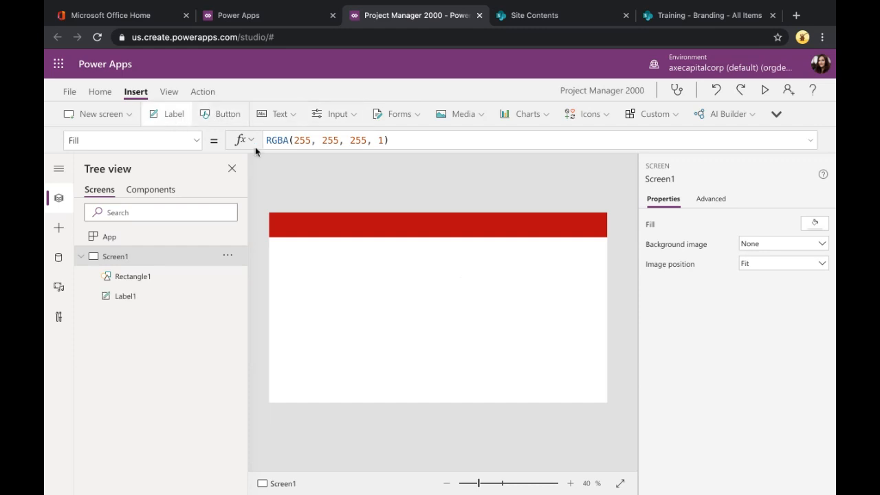
left_click_drag(288, 225, 503, 238)
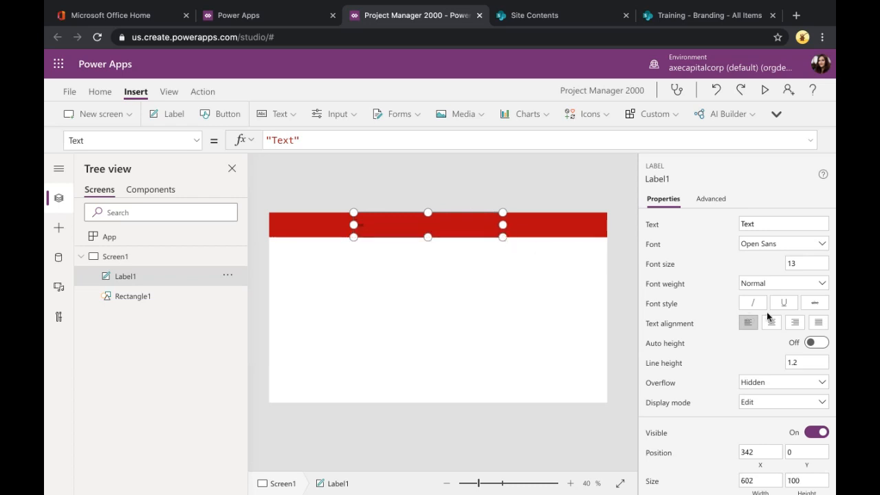
left_click(791, 262)
key("ctrl+a")
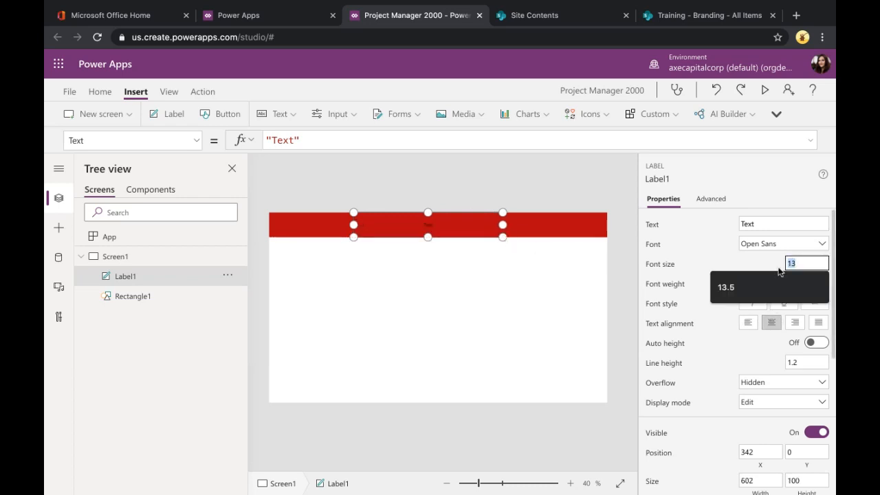
type("24")
Step: Change the banner label's text to "Project Manager 200"
left_click(759, 223)
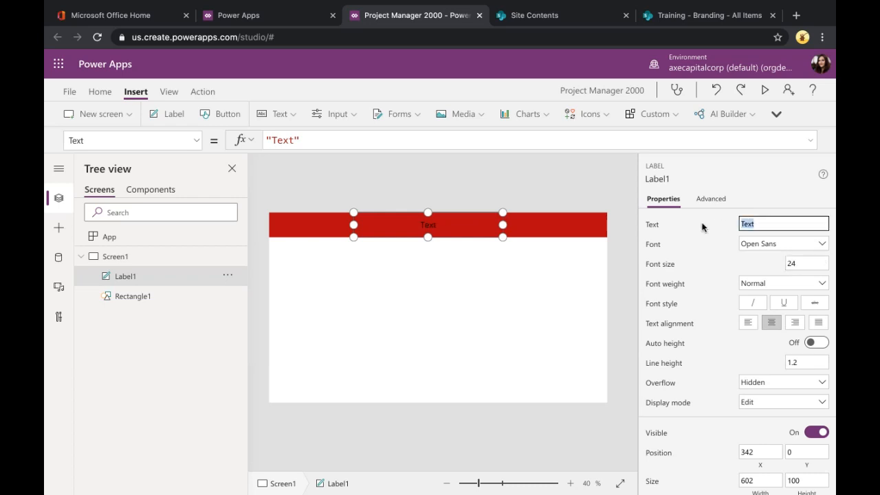
type("Project Manager 200")
left_click(520, 169)
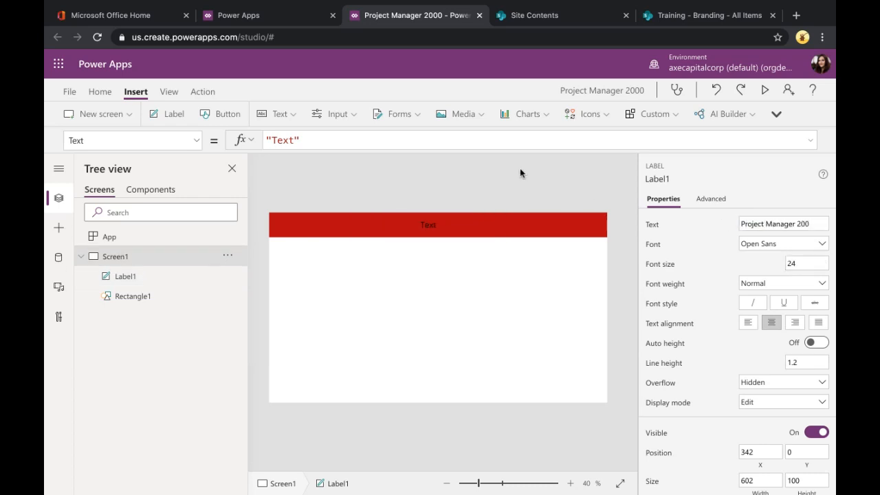
Step: Make the label's font color white and center the label horizontally in the banner at X 382
left_click(441, 219)
left_click(101, 92)
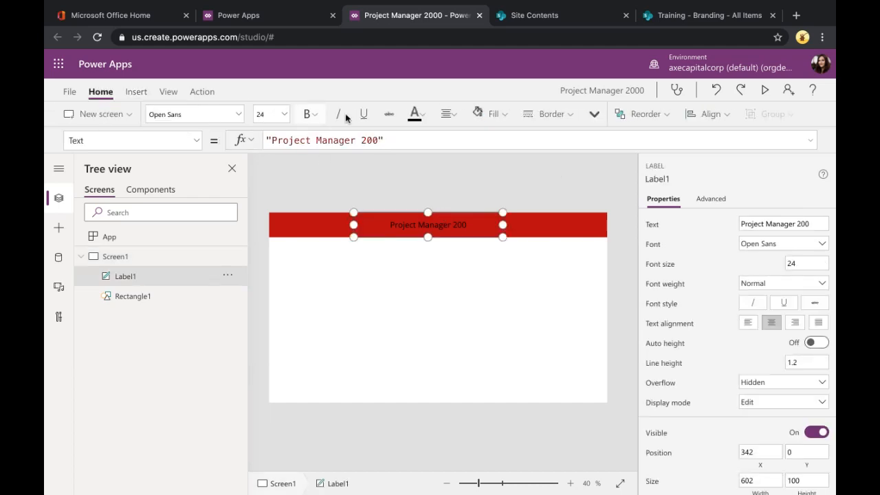
left_click(414, 114)
left_click(420, 177)
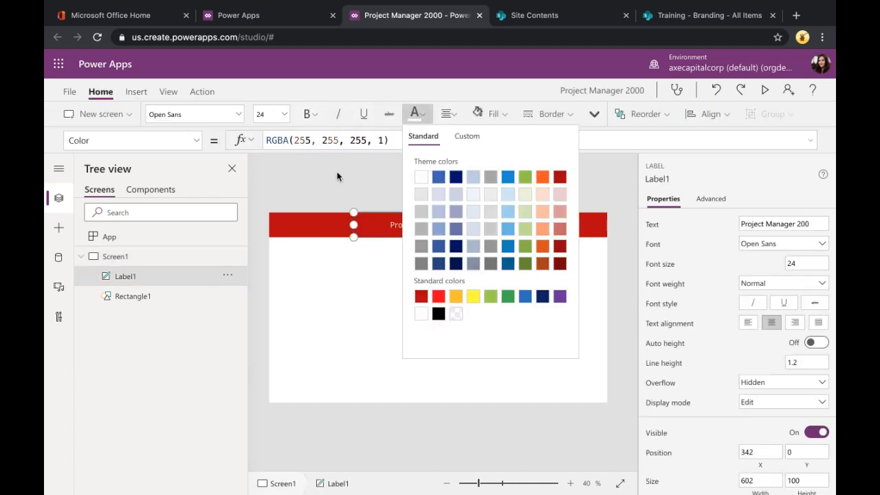
left_click(375, 210)
left_click_drag(424, 228, 435, 227)
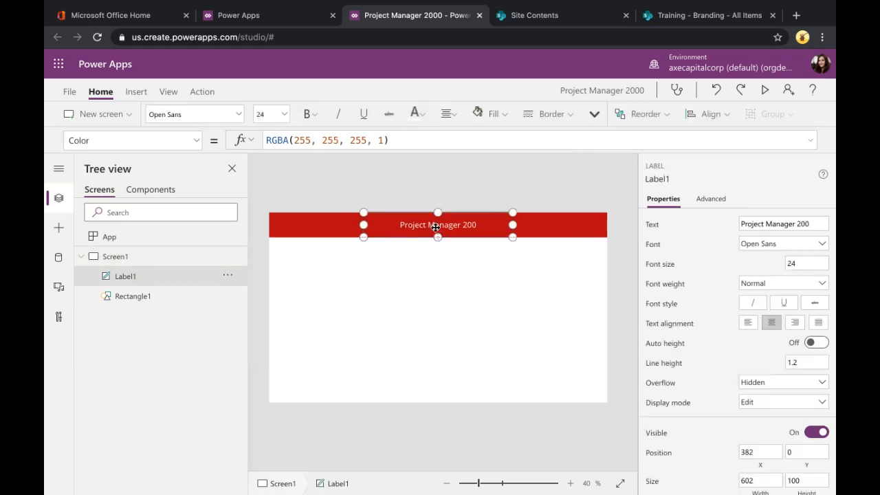
left_click(440, 183)
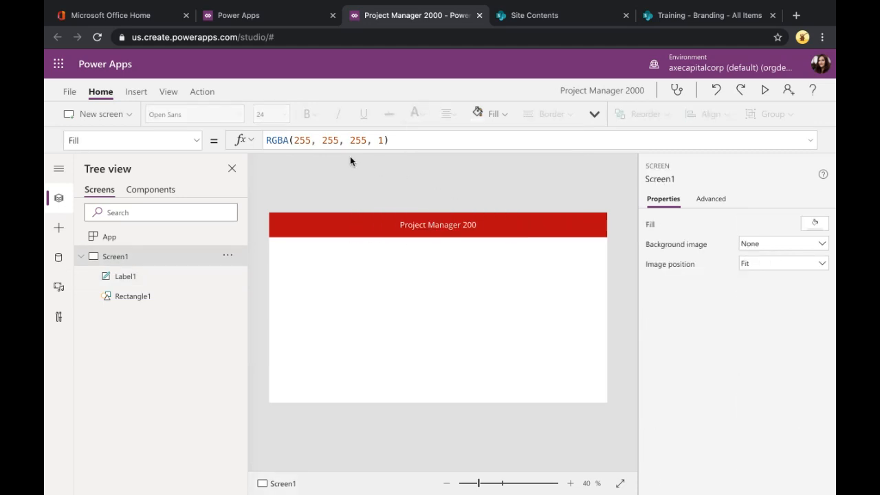
Step: Insert an image control and place it near the right end of the banner at about X 1226, Y 0
left_click(137, 92)
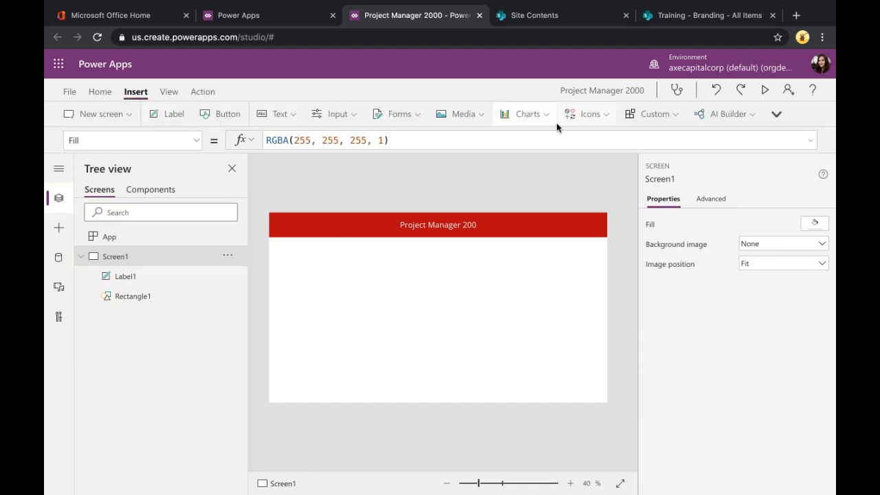
left_click(483, 115)
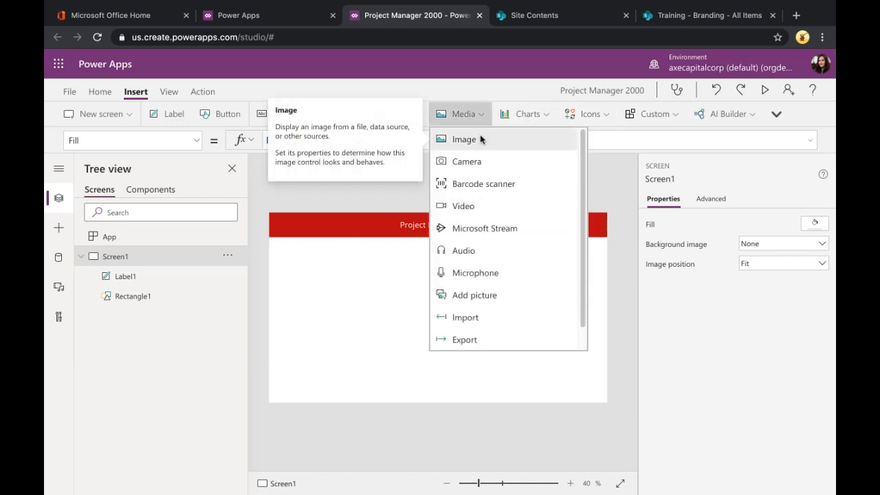
left_click(465, 139)
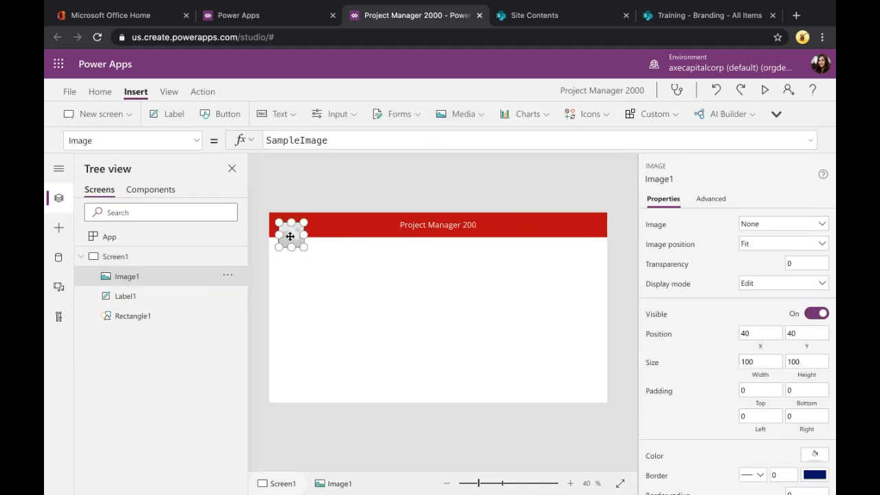
left_click_drag(290, 237, 583, 213)
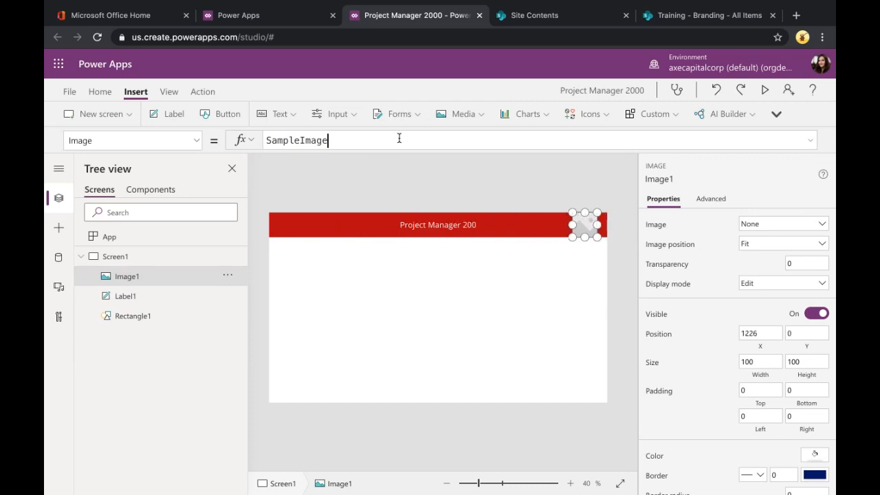
Step: Replace the image control's SampleImage formula with the beginning of an expression, "Office365Users."
left_click_drag(361, 140, 276, 136)
key("BackSpace")
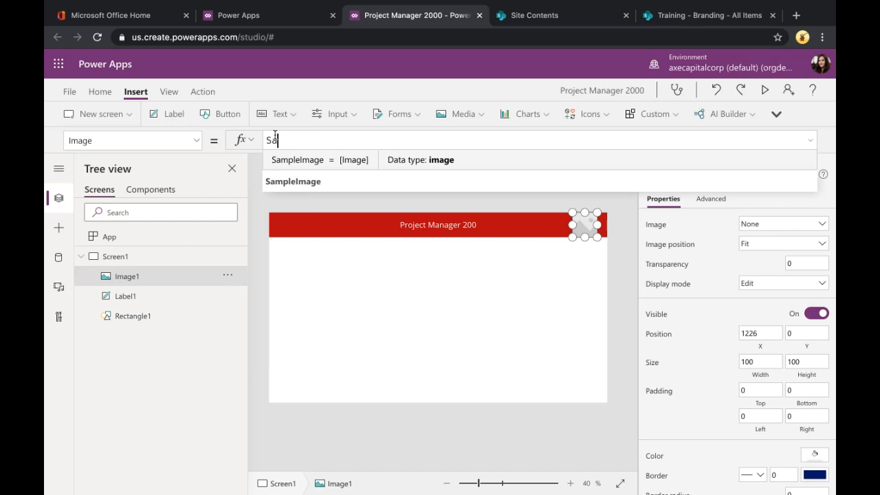
key("BackSpace")
key("BackSpace")
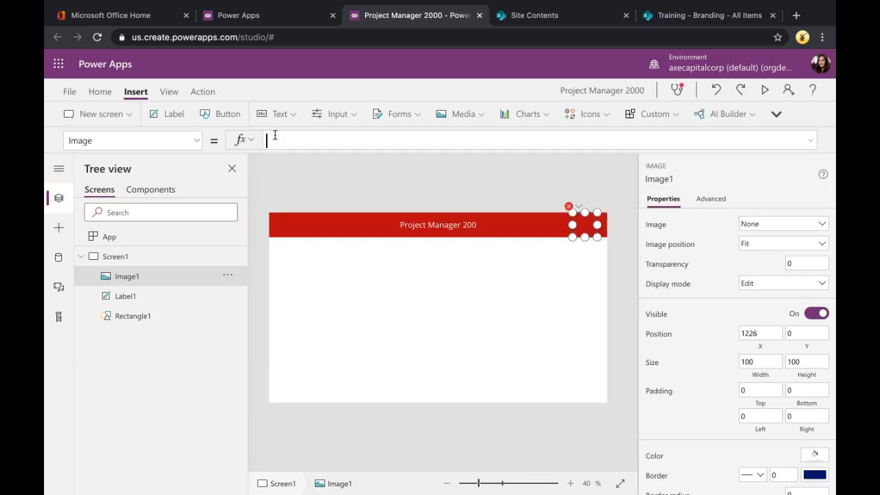
type("Office3")
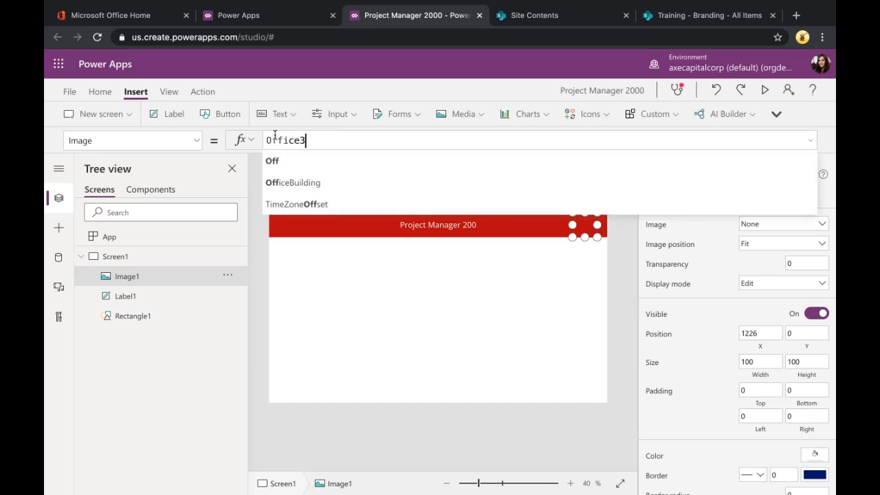
type("65Users.")
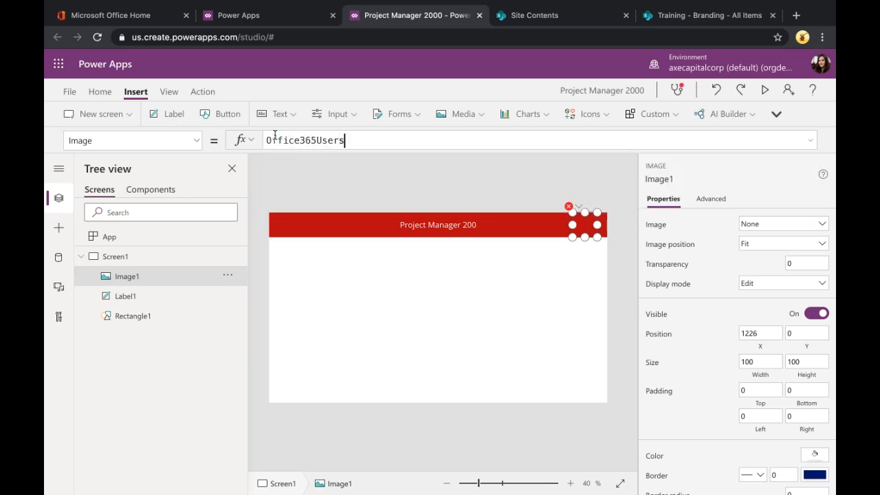
Step: Search the data sources for "office" and add the Office 365 Users connector to the app with the existing connection
left_click(62, 268)
left_click(130, 193)
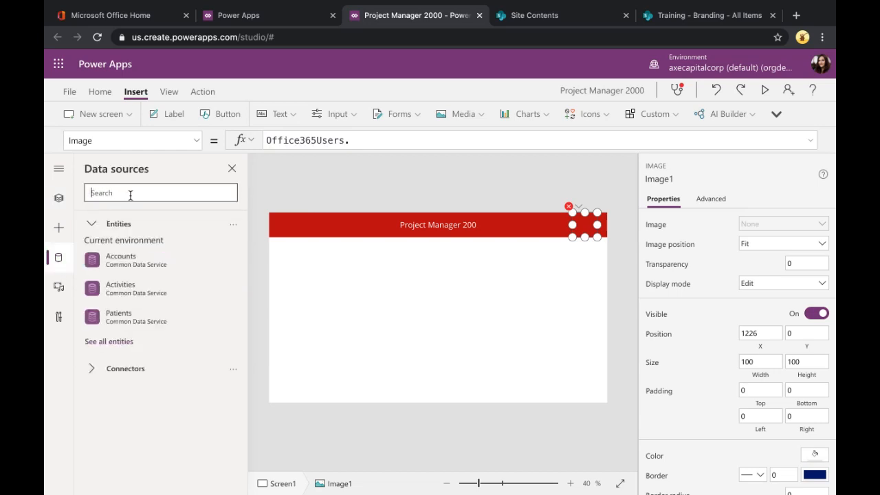
type("office36")
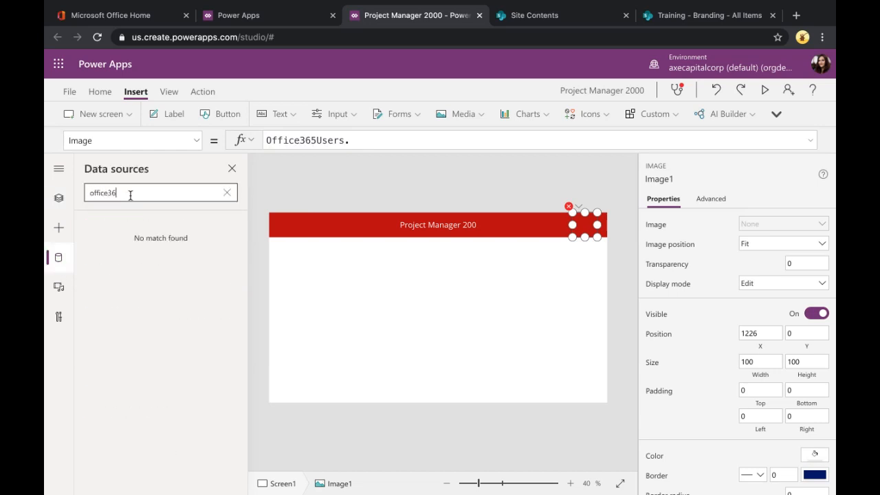
key("BackSpace")
key("BackSpace")
key("BackSpace")
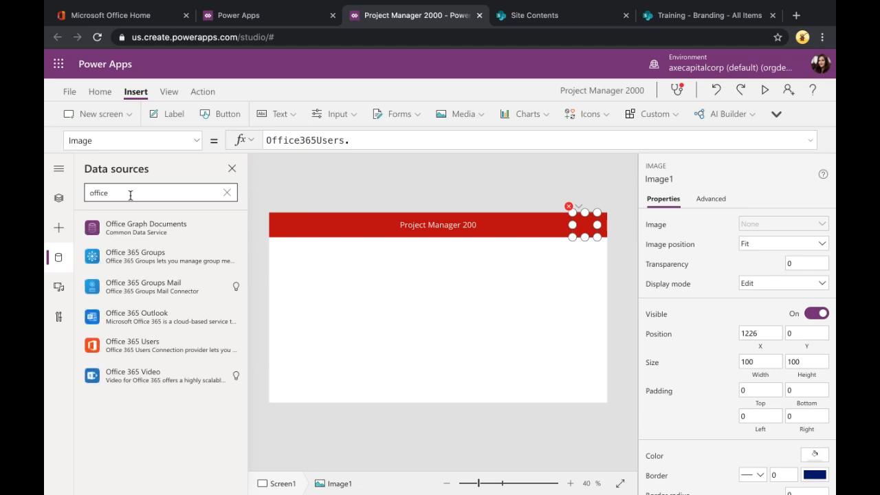
left_click(136, 344)
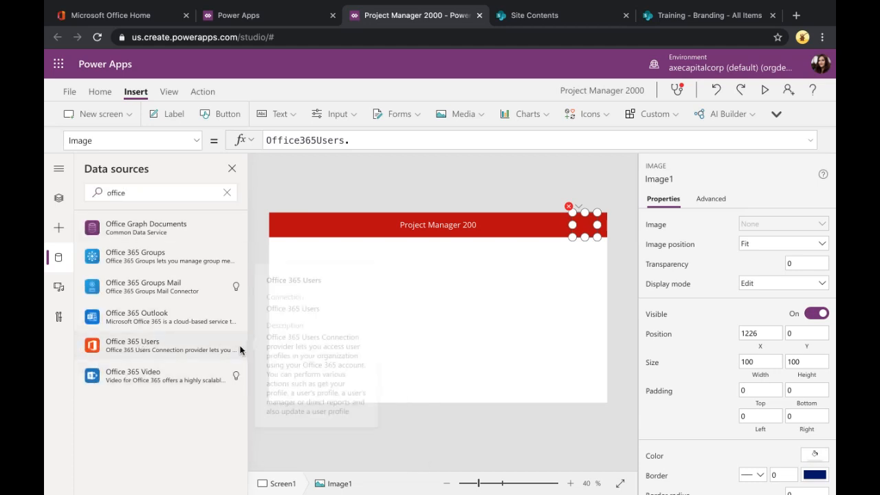
left_click(145, 344)
left_click(395, 405)
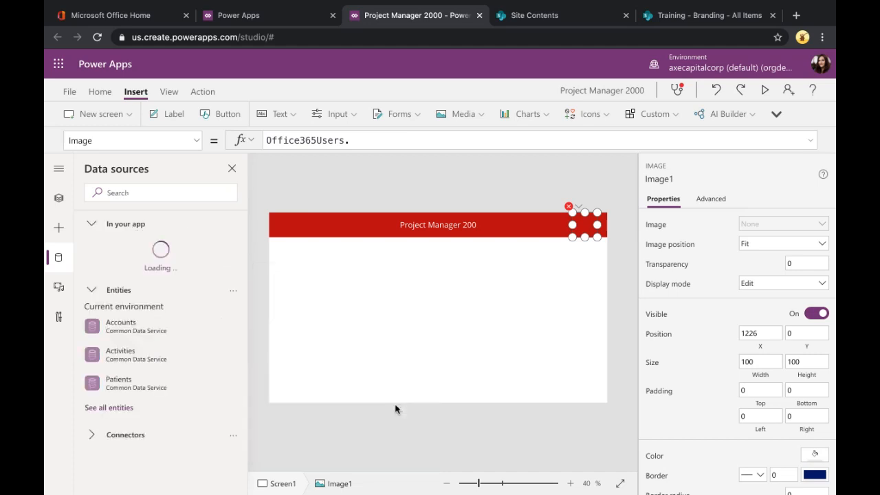
Step: Complete the banner image's formula as Office365Users.UserPhotoV2(User().Email)
left_click(378, 143)
key("BackSpace")
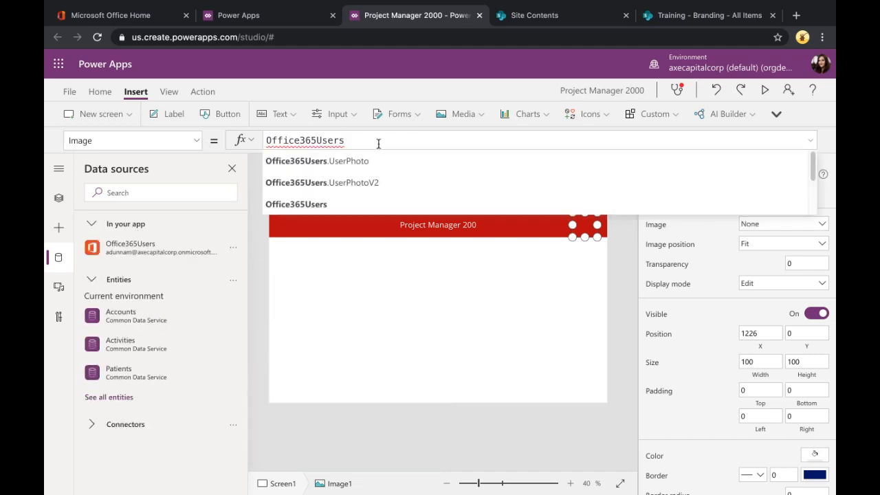
key("Down")
key("Down")
key("Tab")
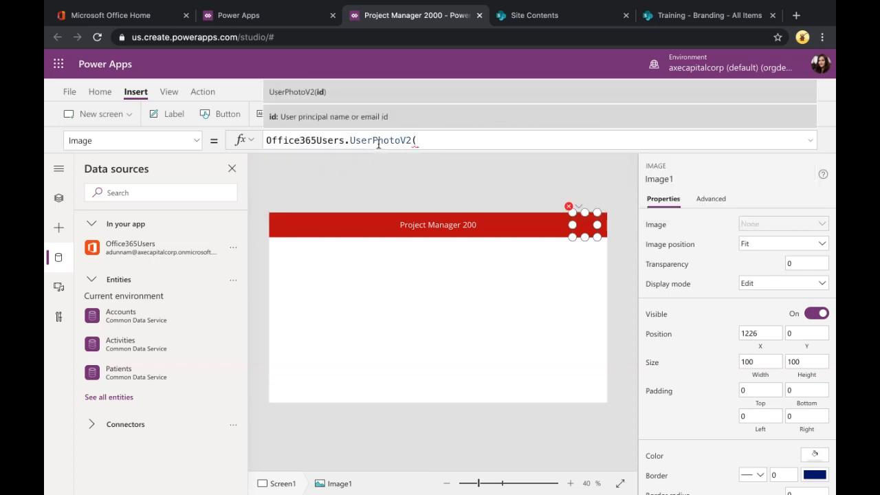
type("User().")
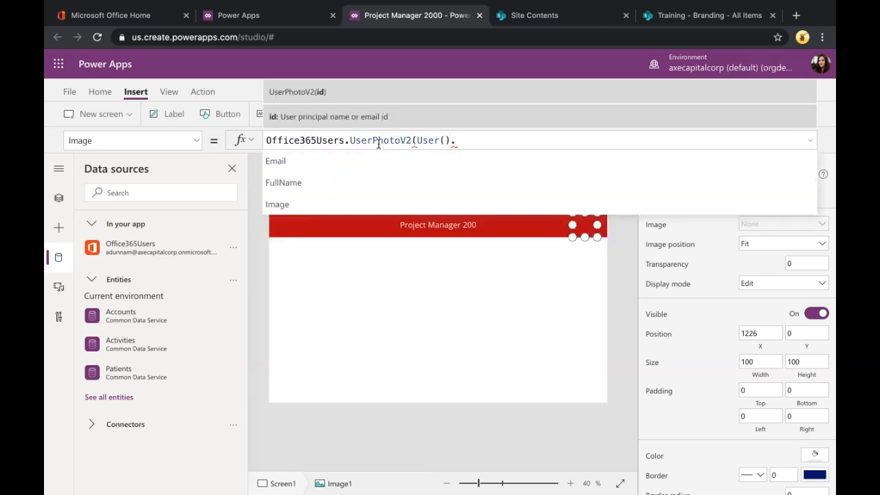
key("Down")
key("Tab")
type(")")
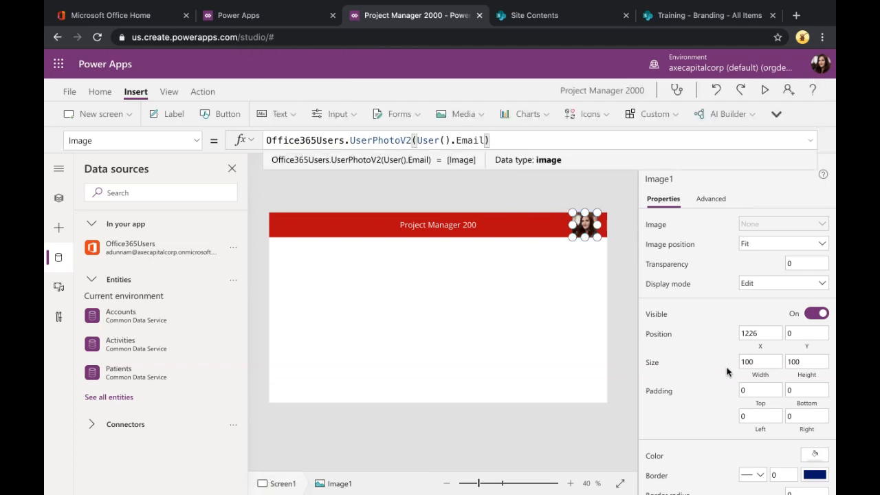
Step: Set the banner image's border radius to 50 to make the photo round
scroll(717, 380, "down", 1)
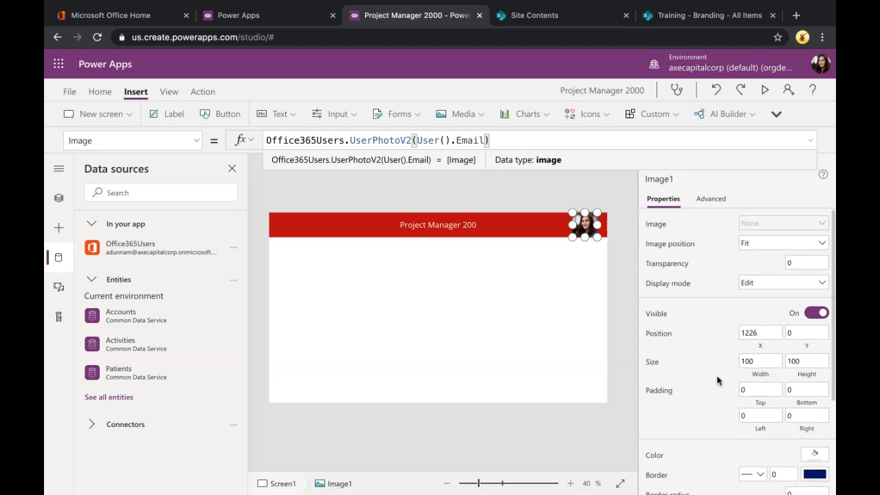
scroll(717, 380, "down", 3)
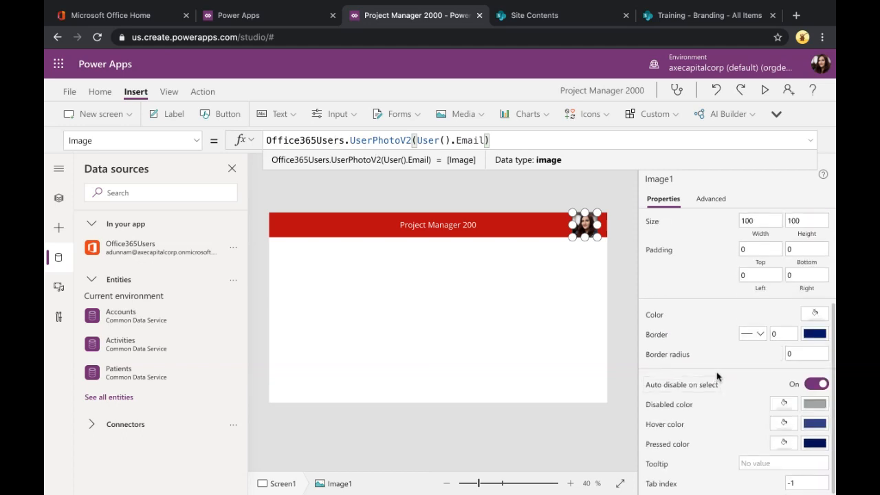
left_click(809, 353)
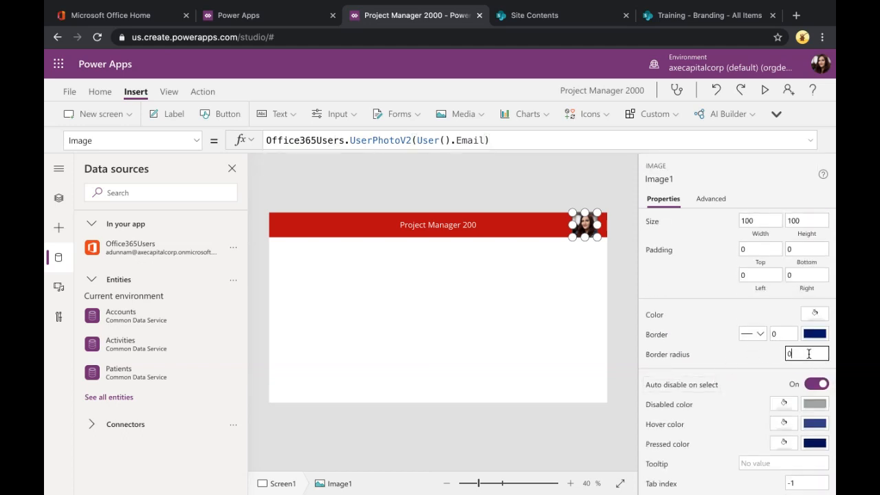
left_click_drag(809, 353, 784, 353)
left_click(543, 180)
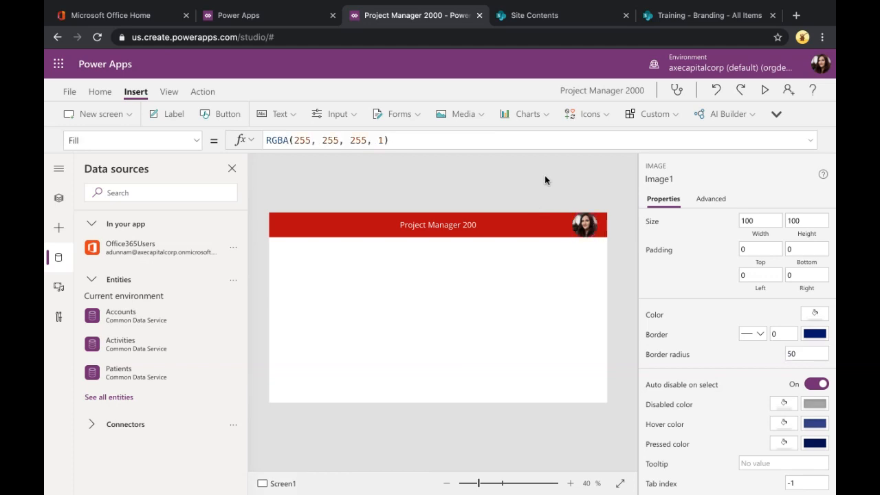
Step: Resize the banner image to 80 by 80 and move it to about X 1243, Y 10
left_click(584, 224)
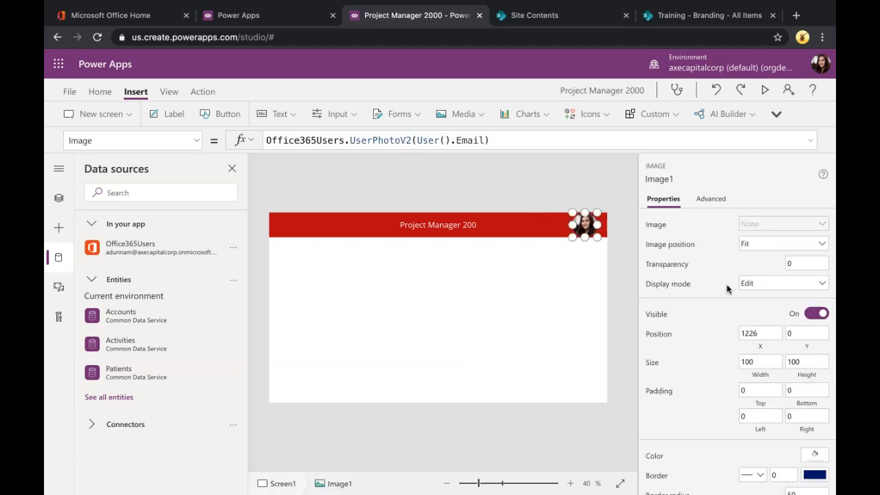
left_click(748, 360)
left_click_drag(760, 363, 733, 364)
type("80")
key("Tab")
type("80")
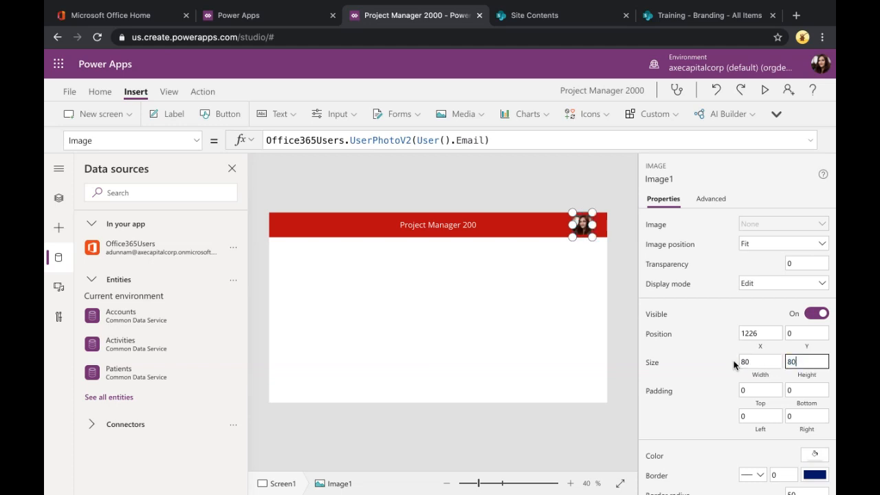
key("Tab")
left_click_drag(583, 222, 588, 224)
left_click(540, 199)
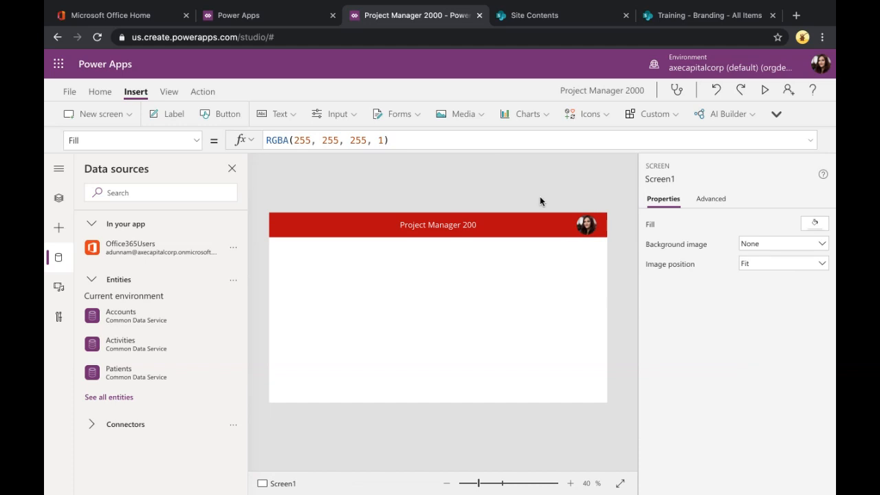
Step: Check the controls listed under Screen1, and copy the banner's image, label and rectangle together
left_click(60, 204)
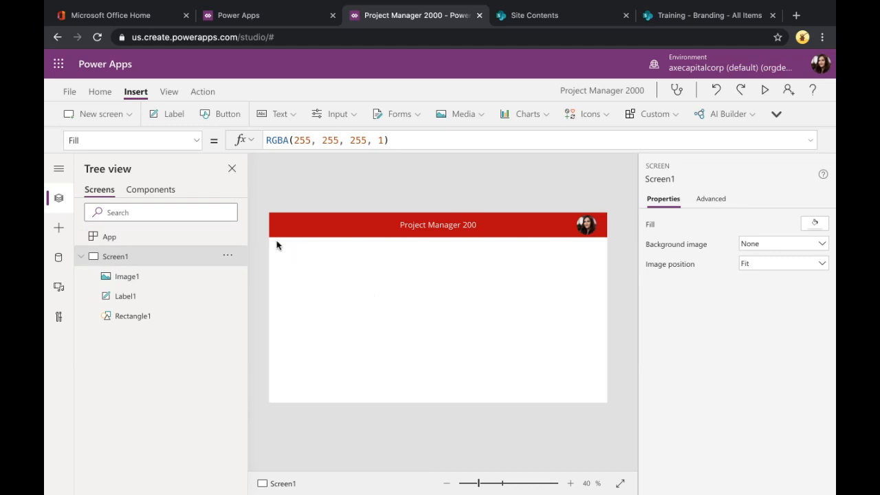
left_click(141, 277)
left_click(144, 297)
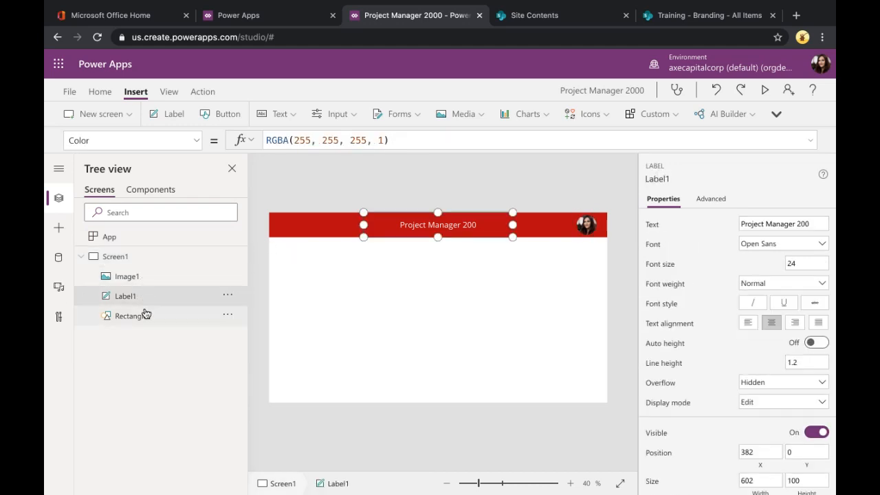
left_click(144, 315)
left_click(290, 261)
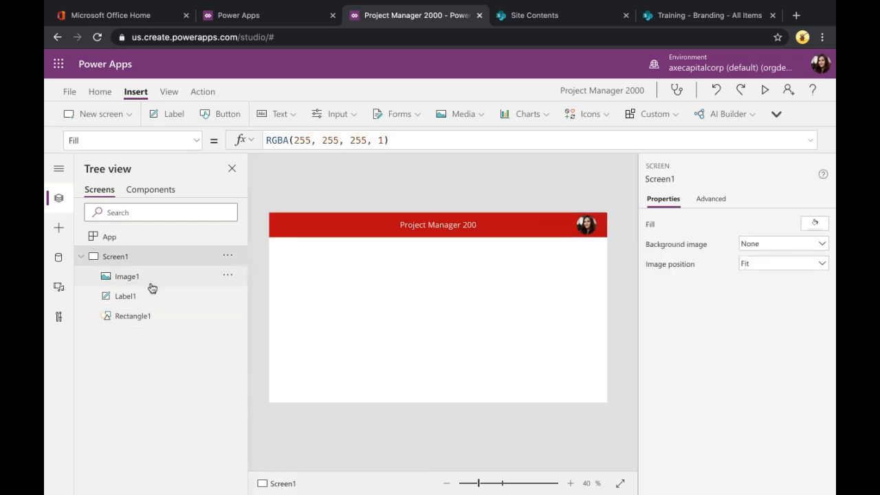
left_click(153, 280)
left_click(272, 251)
left_click_drag(272, 250, 624, 199)
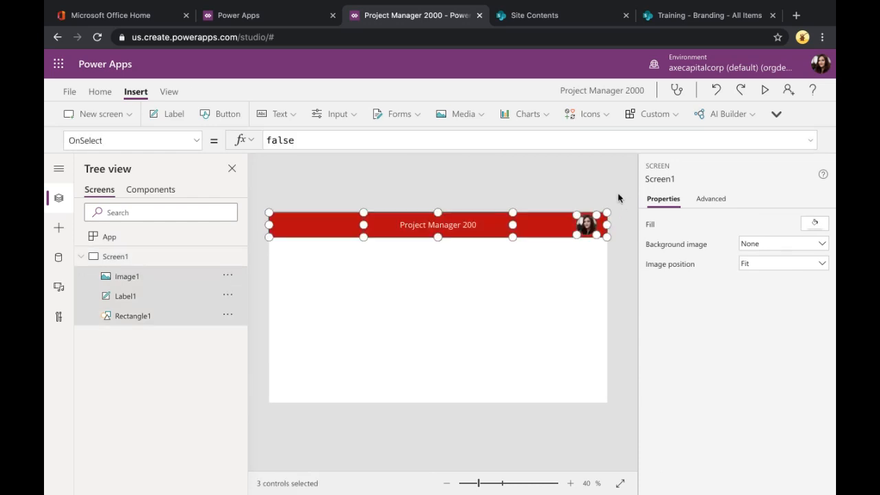
right_click(322, 231)
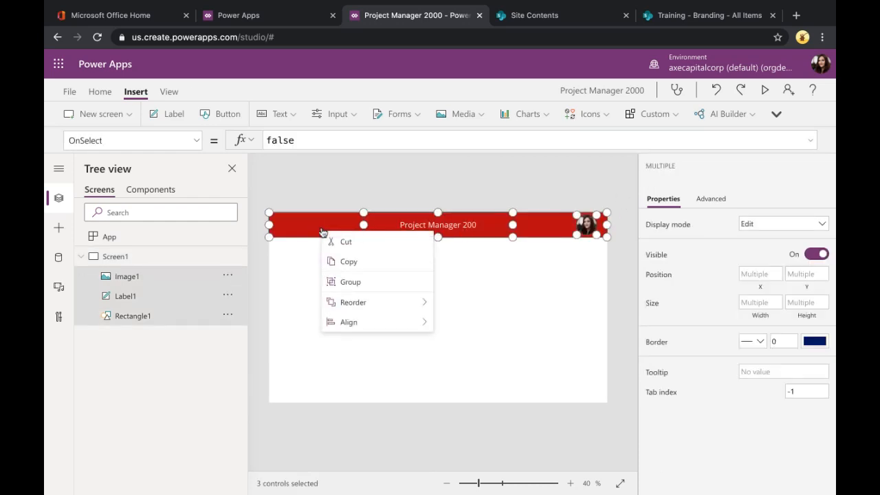
left_click(351, 261)
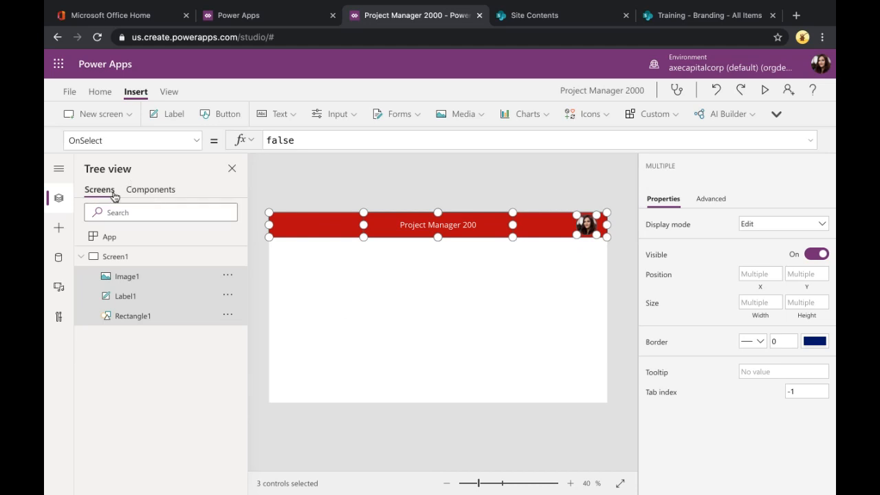
Step: Add a new blank screen and paste the copied banner controls onto it
left_click(94, 119)
left_click(103, 164)
right_click(310, 295)
left_click(346, 313)
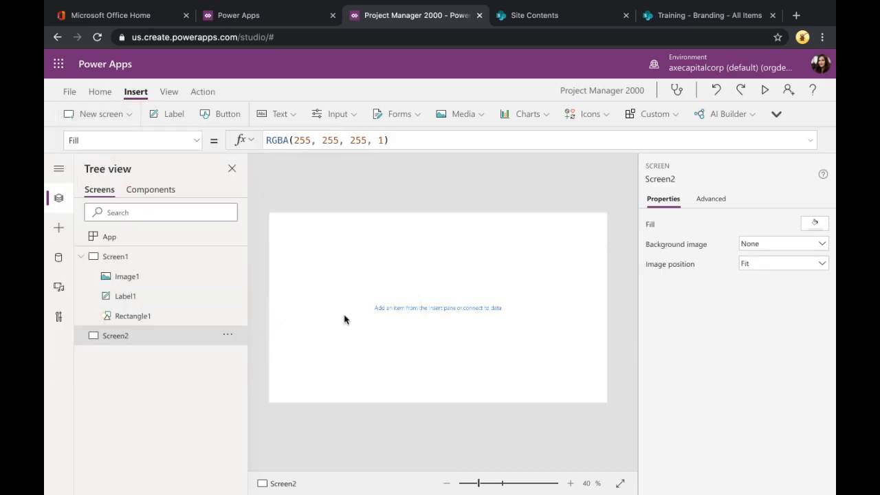
left_click(339, 320)
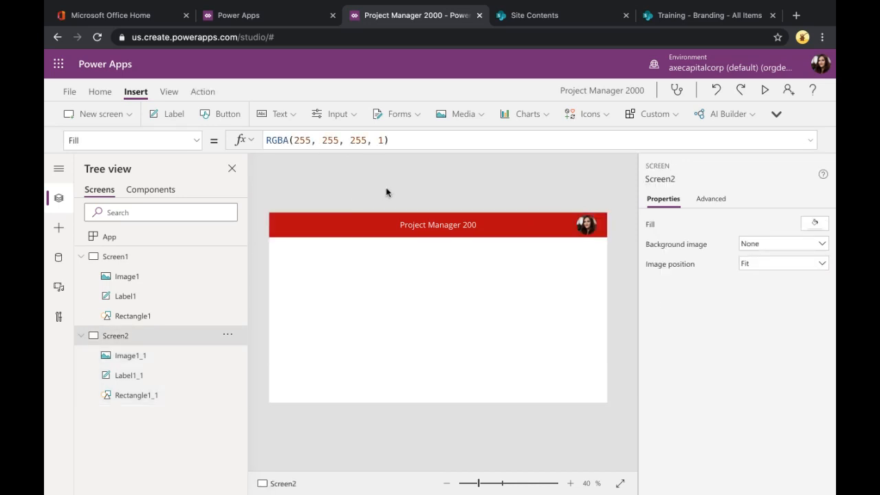
Step: Set the font size of the banner label on Screen2 to 28
left_click(448, 232)
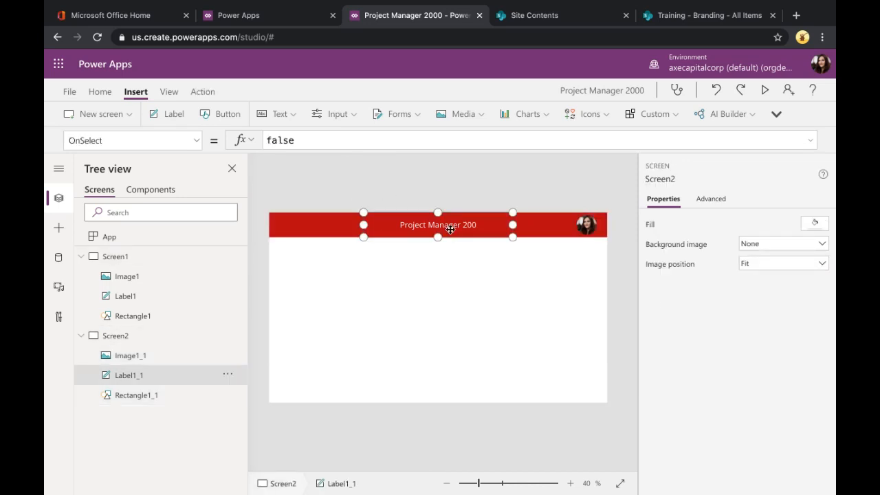
left_click(796, 265)
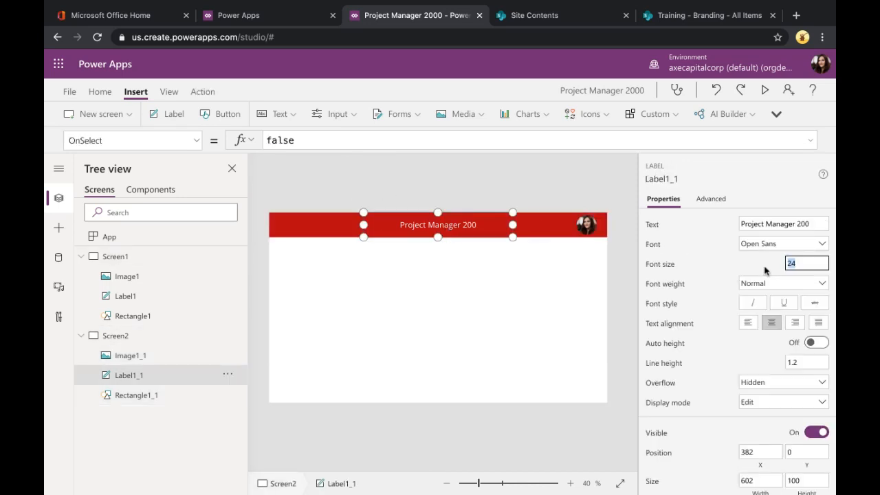
type("28")
left_click(593, 223)
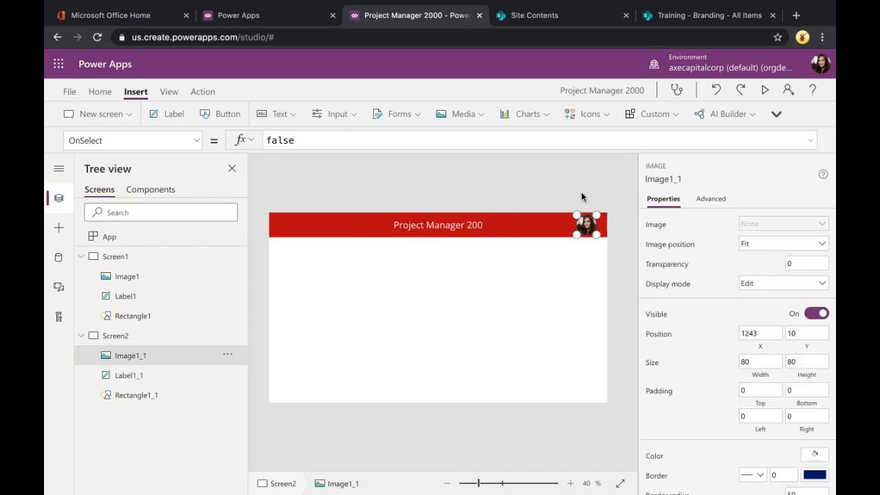
Step: Compare the banner label and image on Screen1, and create a new blank component
left_click(115, 261)
left_click(128, 294)
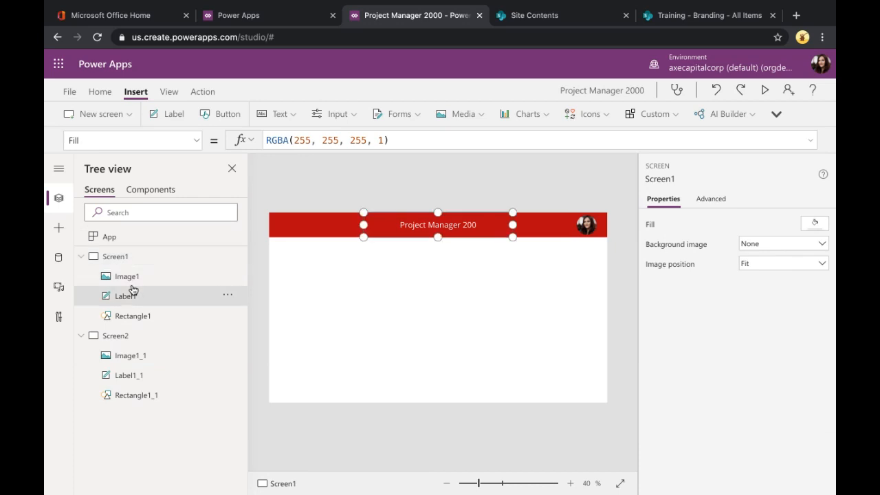
left_click(130, 278)
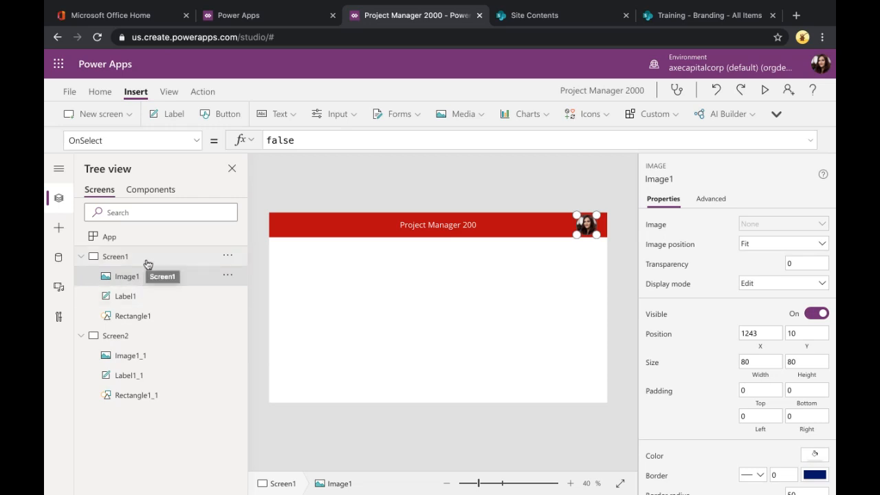
left_click(153, 196)
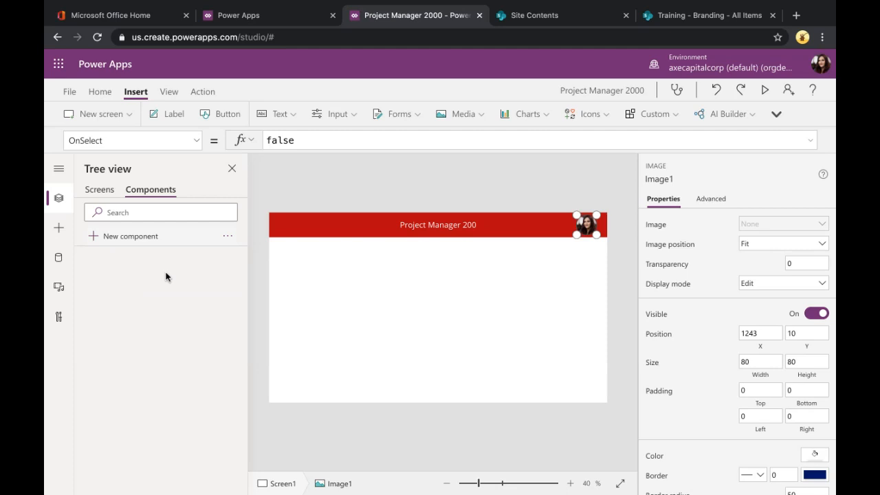
left_click(91, 238)
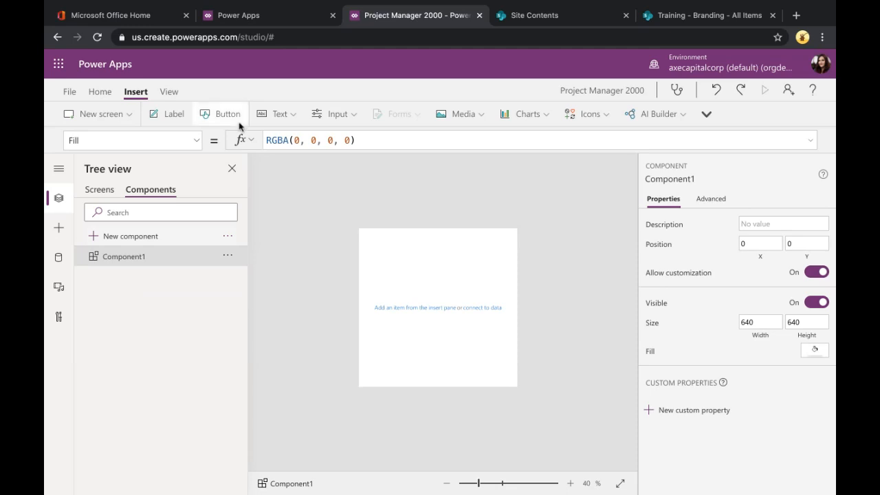
Step: Copy the banner's image, label and rectangle from Screen1 together
left_click(101, 189)
left_click(150, 296)
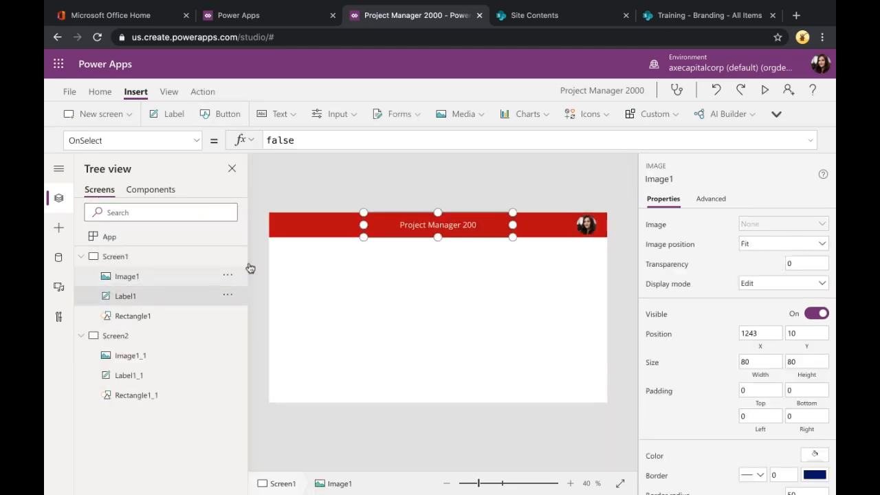
left_click(294, 257)
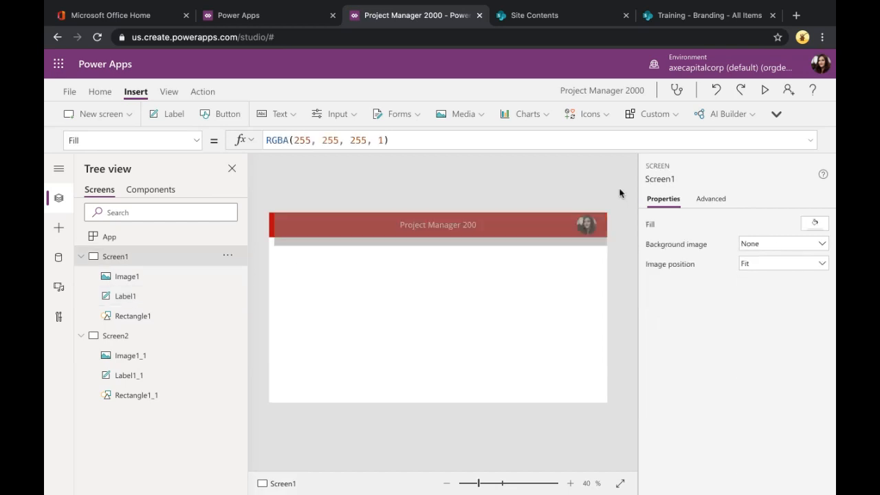
key("ctrl+a")
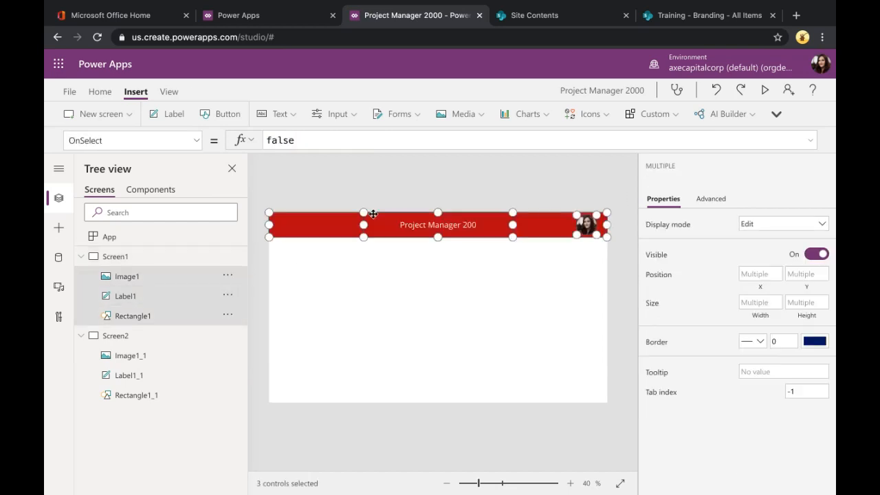
right_click(315, 225)
left_click(344, 253)
Step: Paste the copied banner controls into the blank Component1
left_click(147, 191)
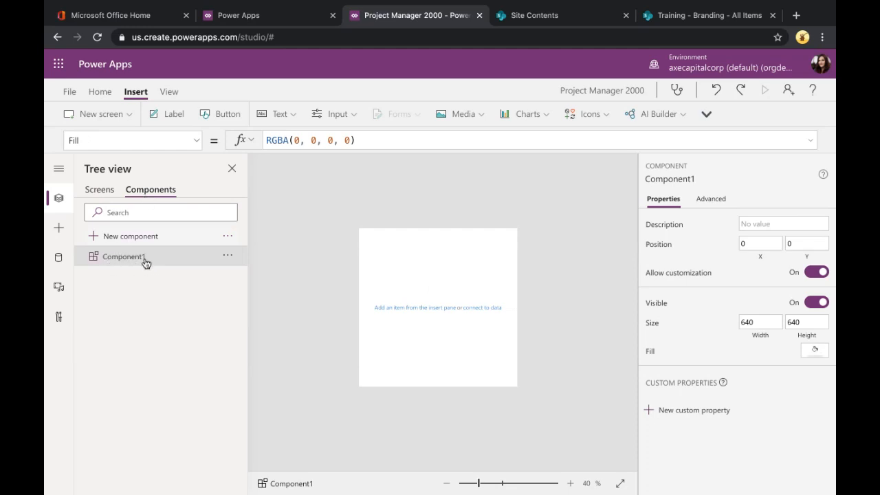
right_click(381, 257)
left_click(398, 288)
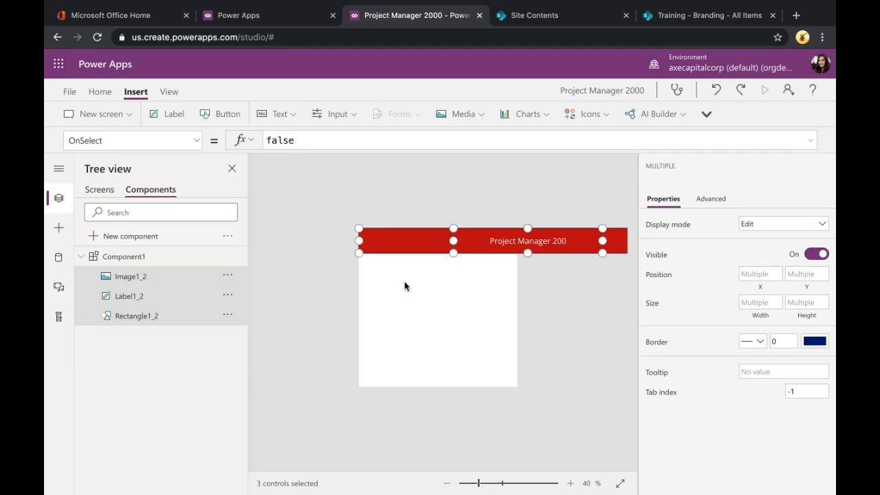
Step: Check the pasted rectangle's width and set the width of Component1 to 1366 to match it
left_click(157, 260)
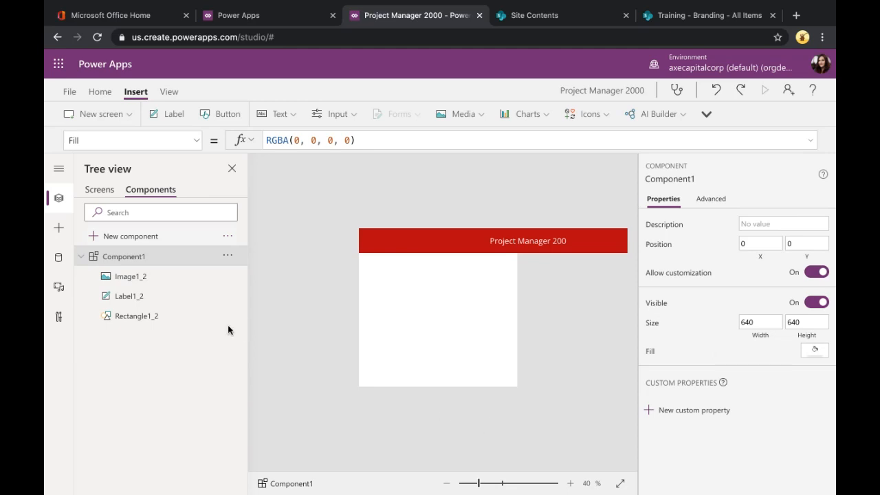
left_click(371, 243)
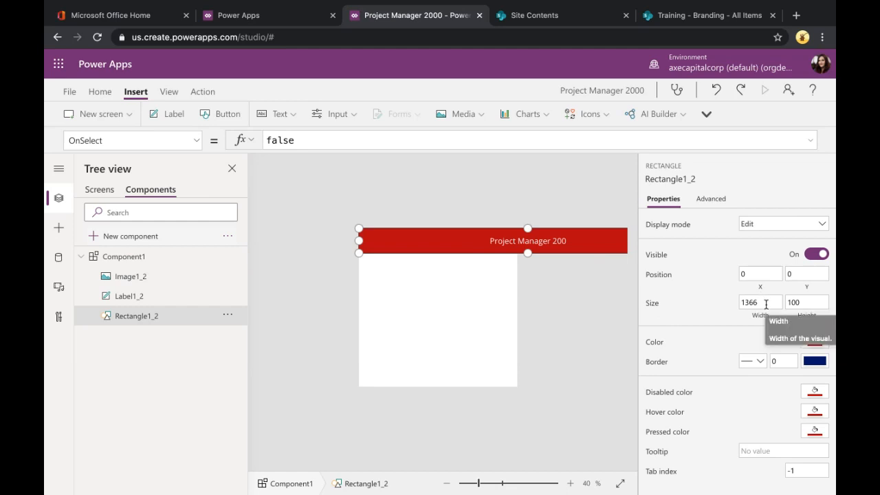
left_click(150, 282)
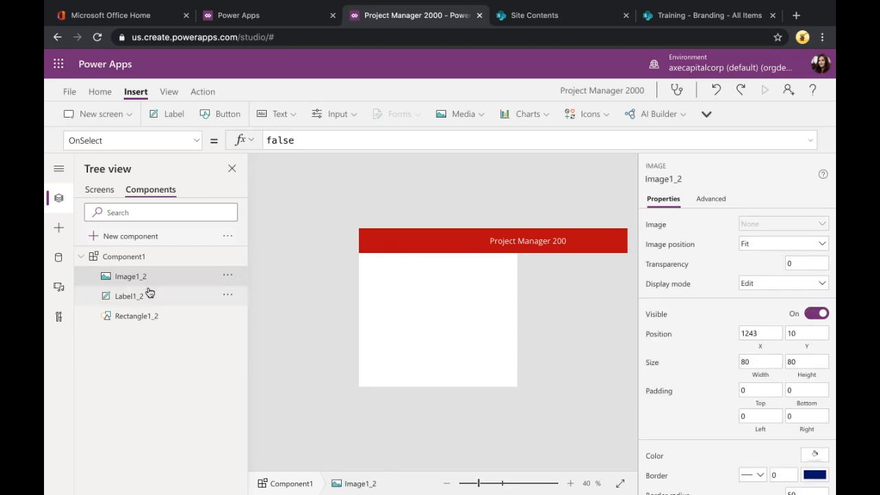
left_click(118, 259)
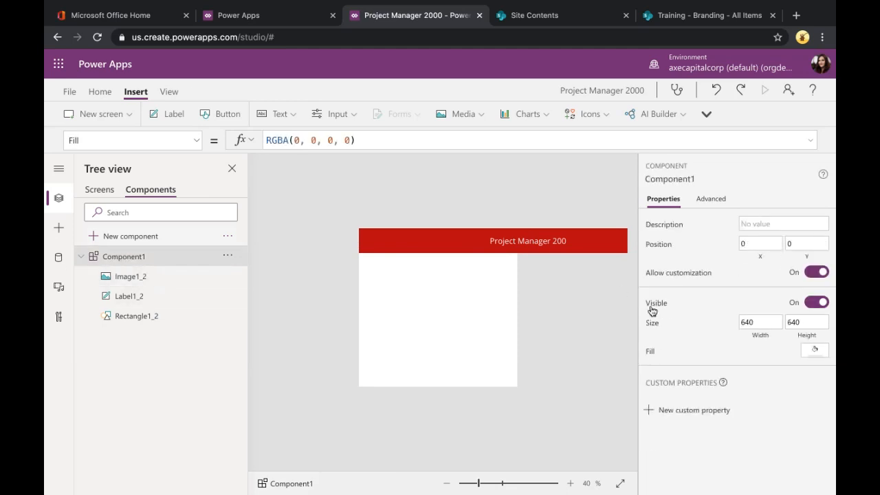
left_click(760, 323)
key("BackSpace")
key("BackSpace")
key("BackSpace")
type("12")
key("BackSpace")
type("366")
key("Tab")
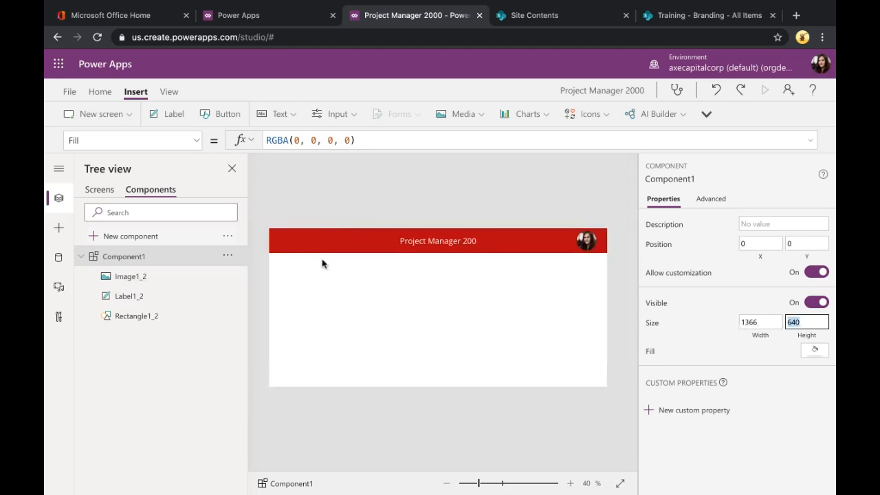
Step: Check the banner rectangle's height and set the height of Component1 to 105
left_click(300, 240)
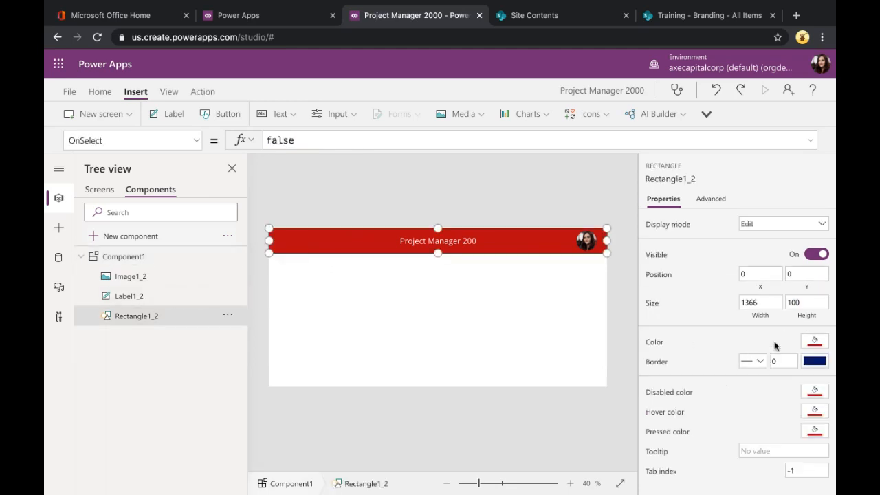
left_click(136, 260)
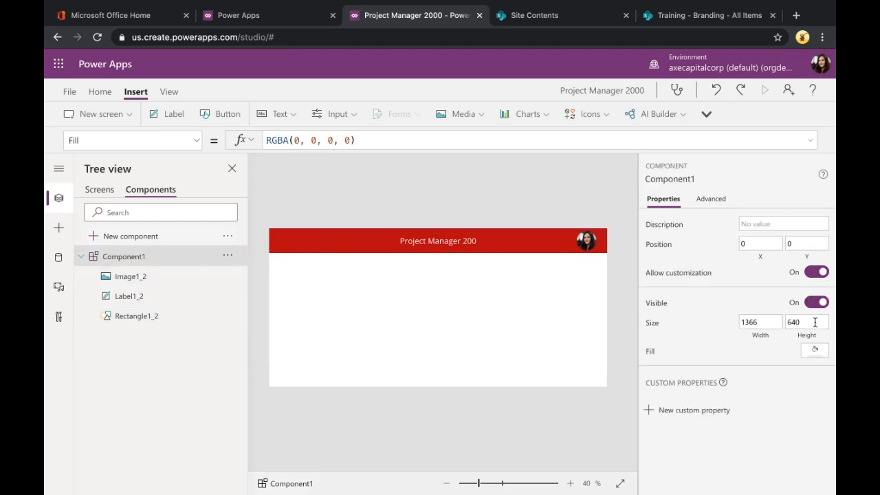
left_click_drag(815, 323, 749, 321)
type("105")
key("Tab")
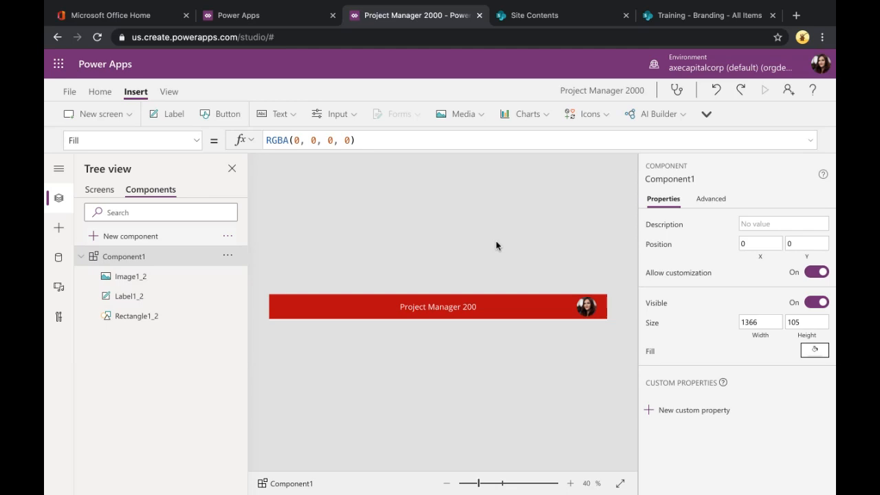
left_click(476, 240)
Step: Rename Component1 to NewHeaderComponent
left_click(228, 256)
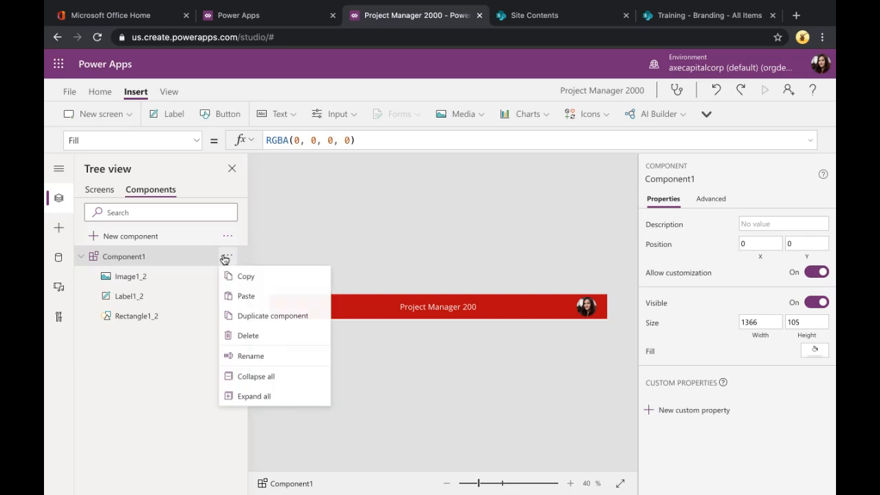
left_click(286, 357)
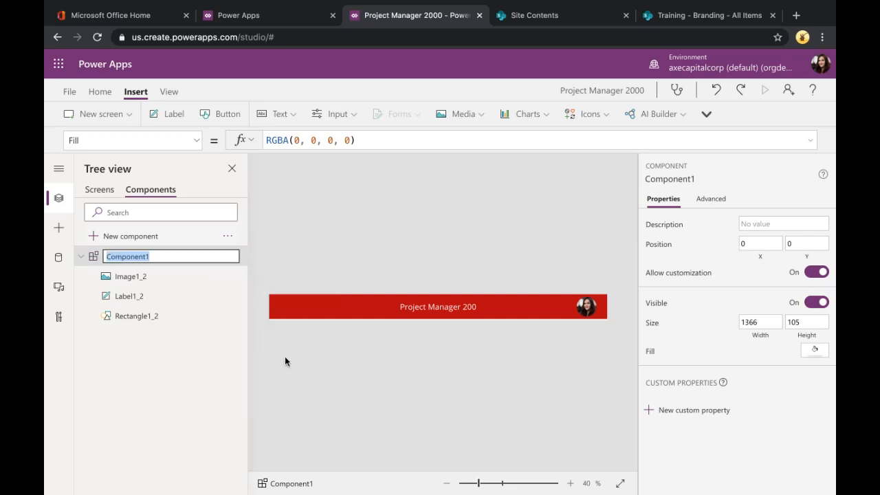
type("N")
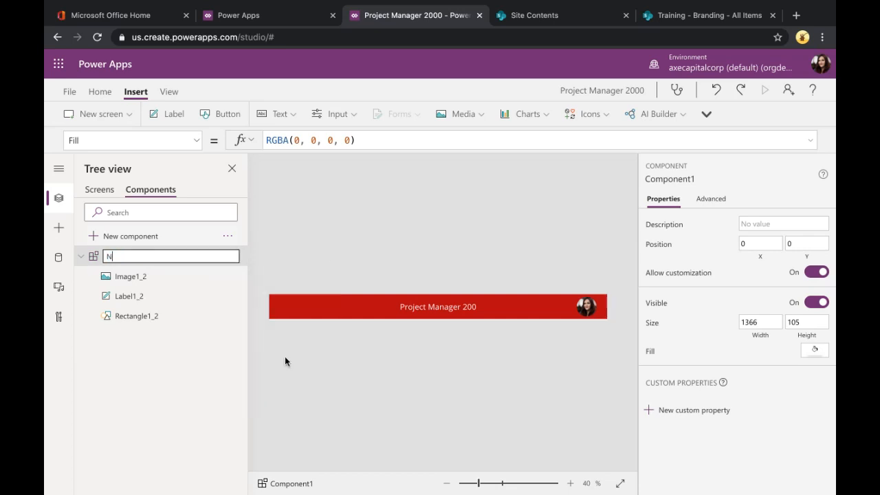
type("ewHeaderComponent")
key("Return")
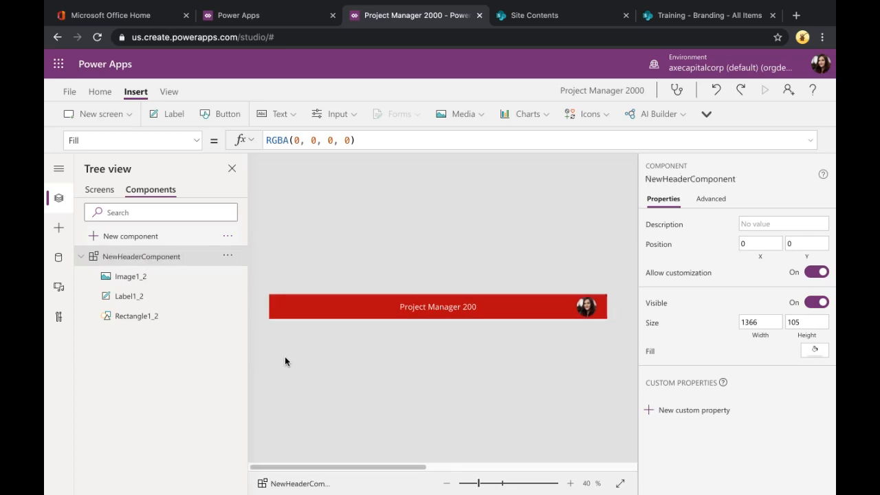
Step: Review the image, label and rectangle contained in NewHeaderComponent
left_click(165, 276)
left_click(163, 296)
left_click(165, 315)
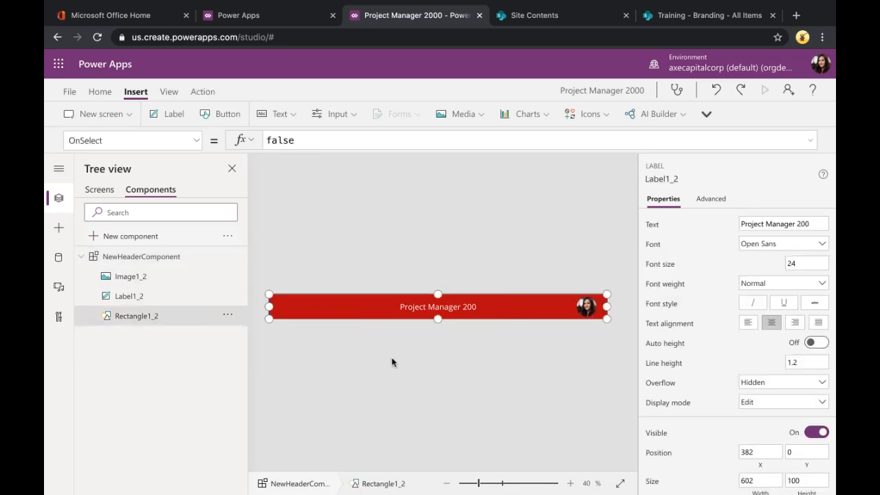
left_click(391, 362)
left_click(161, 286)
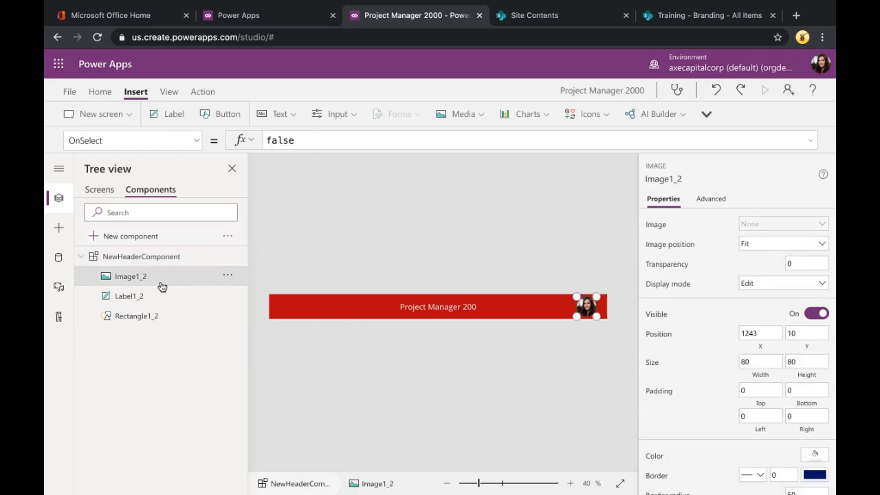
Step: Add another blank screen to the app and insert the custom NewHeaderComponent on it
left_click(99, 190)
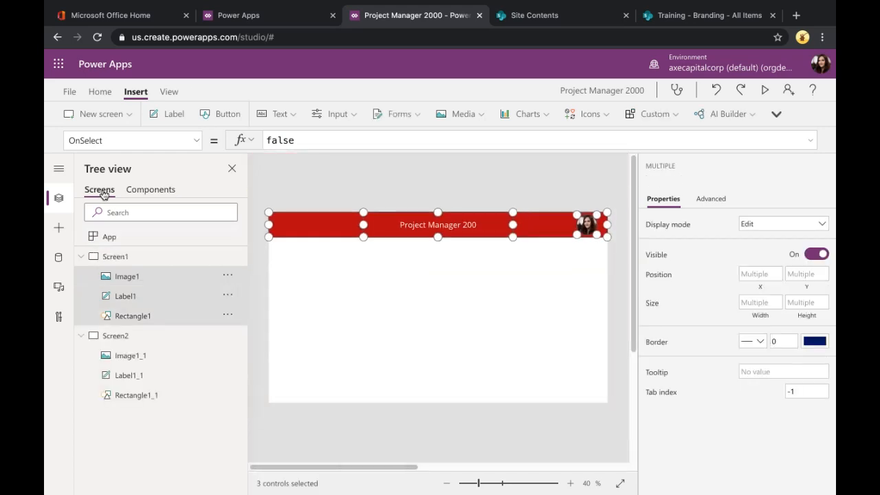
left_click(75, 115)
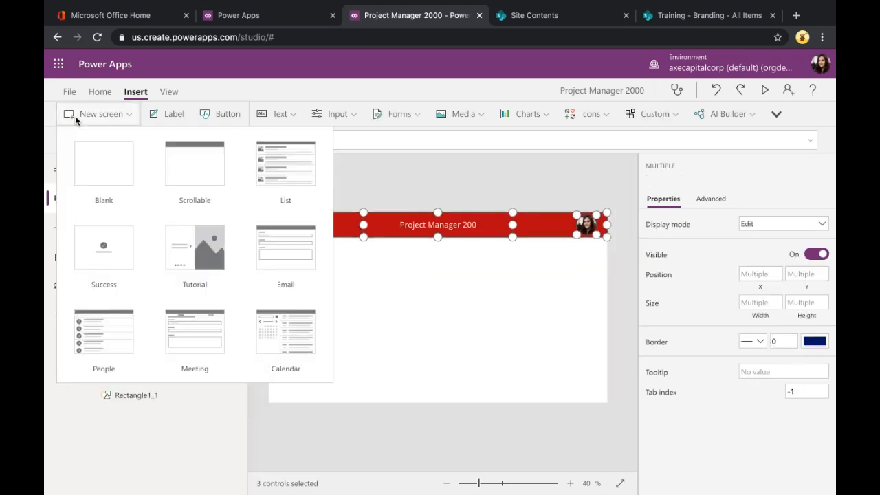
left_click(111, 198)
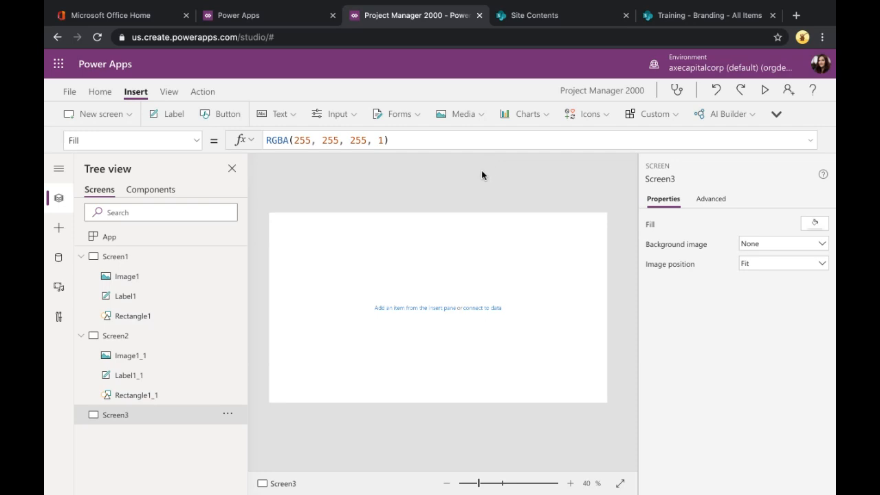
left_click(674, 117)
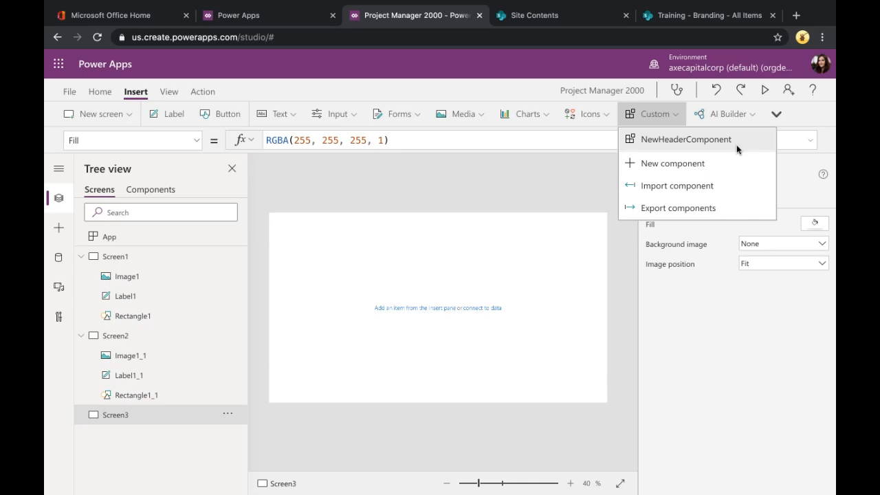
left_click(629, 142)
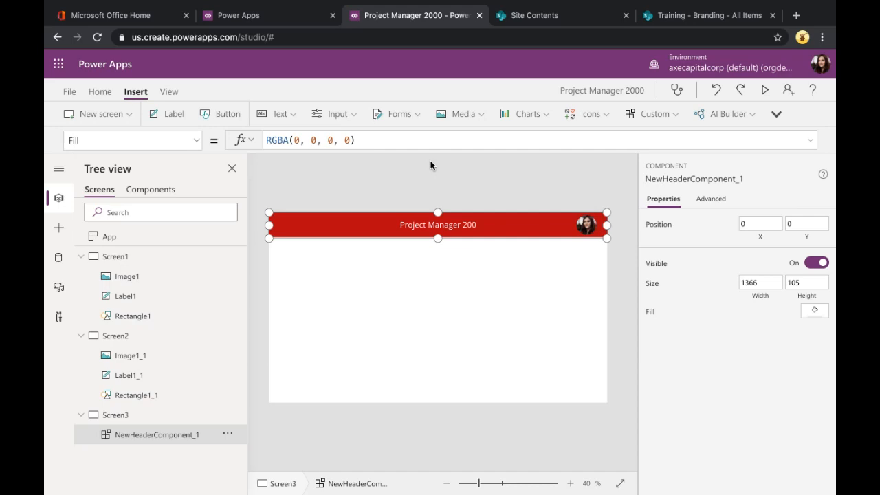
left_click(436, 313)
left_click(437, 216)
Step: Start a new custom property on the NewHeaderComponent definition with the display name "Text to Display"
left_click(150, 192)
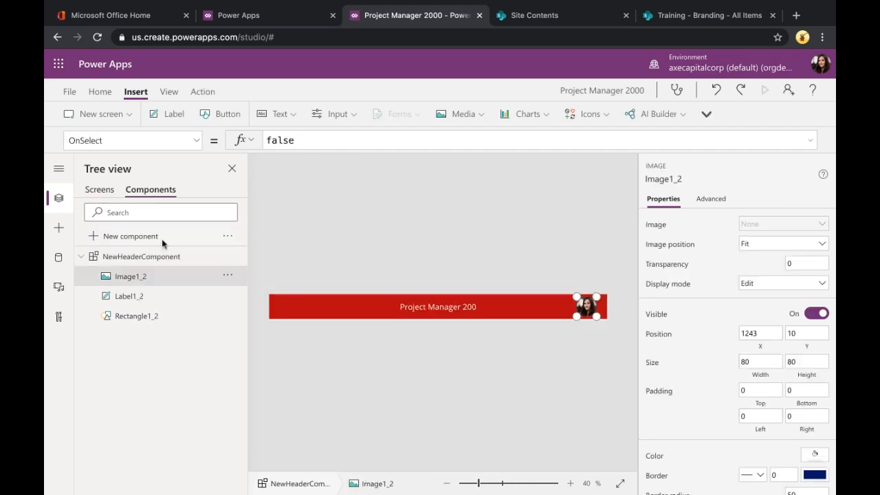
left_click(154, 259)
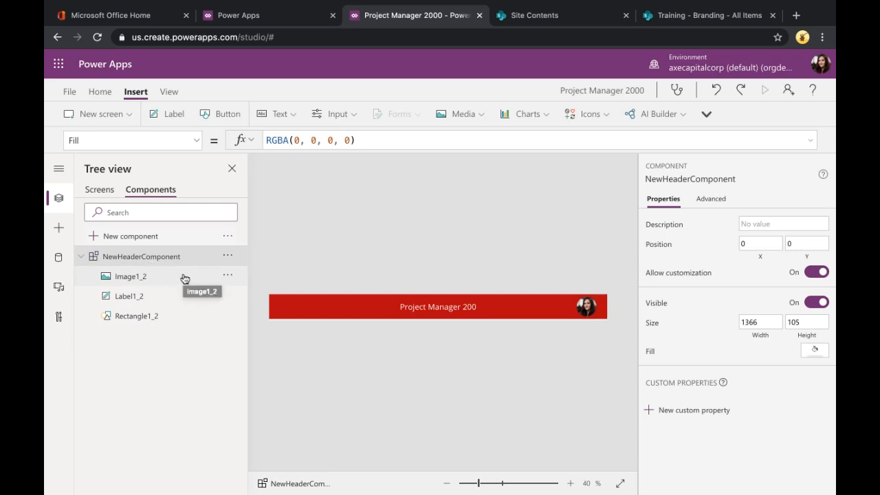
left_click(651, 413)
left_click(565, 222)
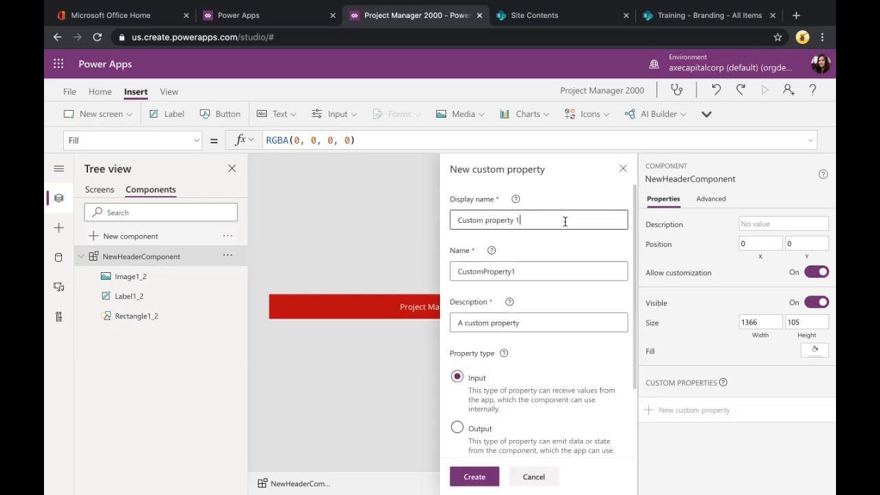
left_click_drag(585, 220, 410, 214)
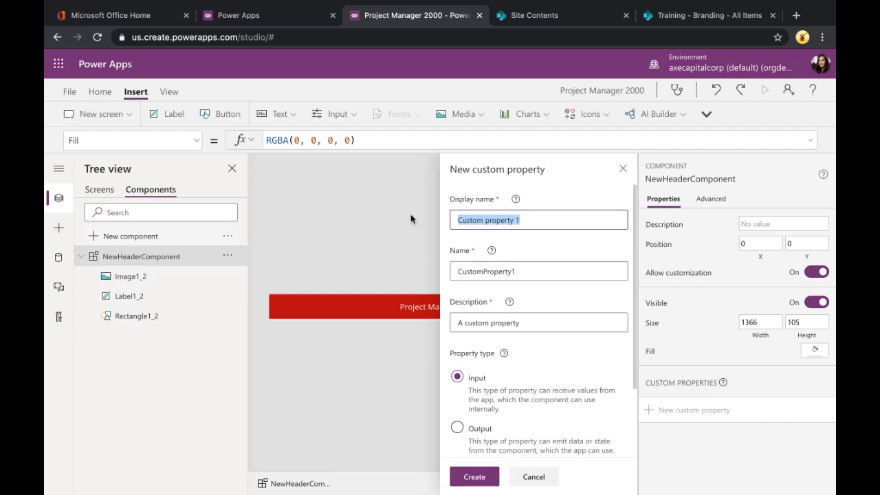
type("Text t")
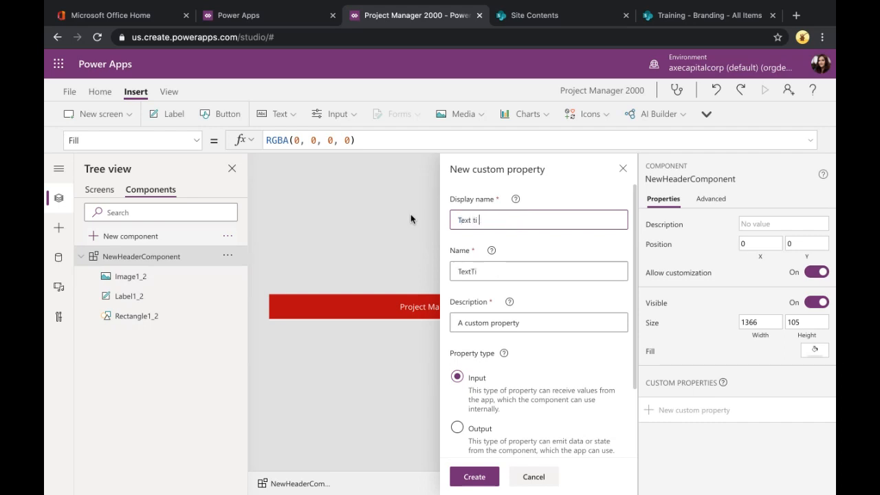
type("o")
type(" Diap")
key("BackSpace")
key("BackSpace")
type("splay")
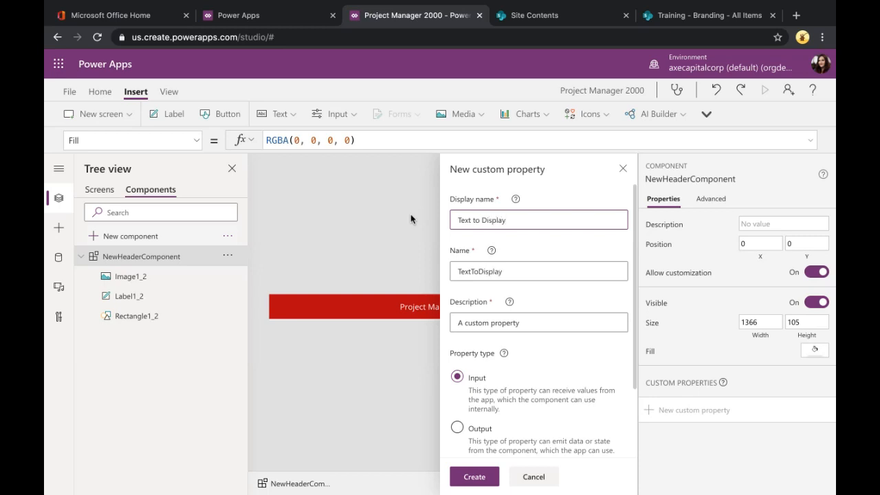
Step: Describe the custom property as "Enter text here", keep it an input property with data type Text, and create it
left_click(548, 324)
left_click_drag(548, 324, 474, 342)
type("E")
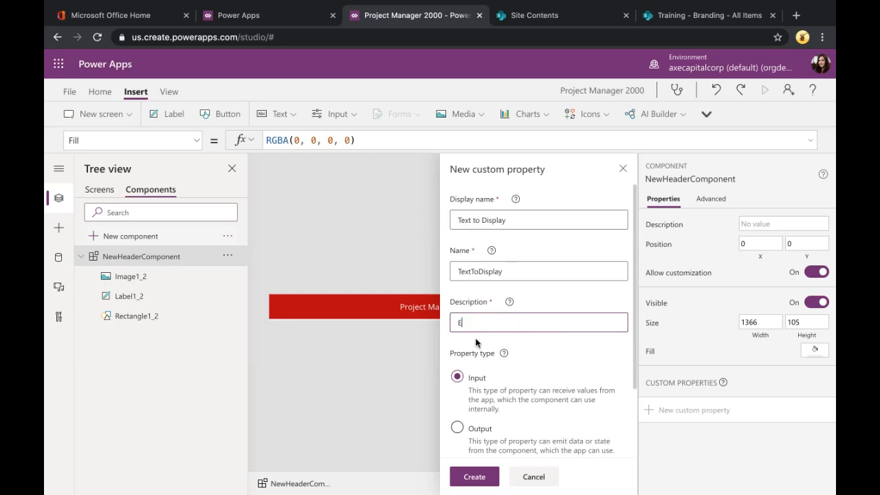
type("nter text here")
scroll(473, 336, "down", 2)
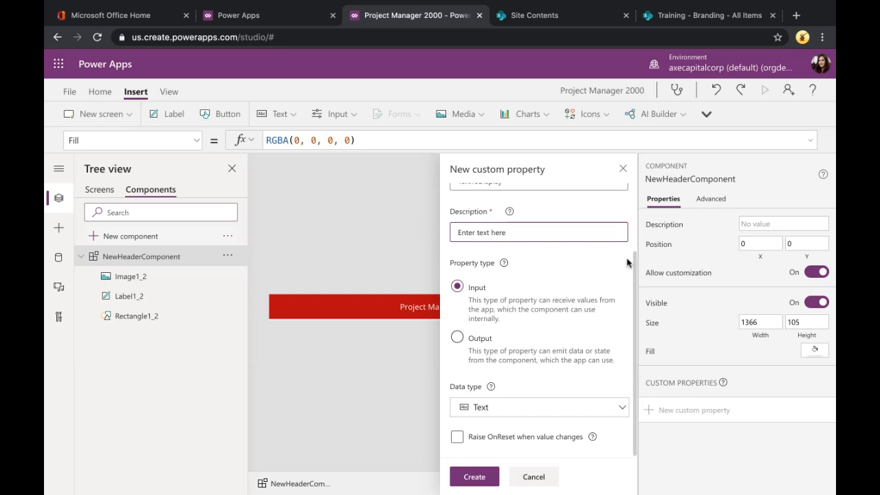
left_click(620, 410)
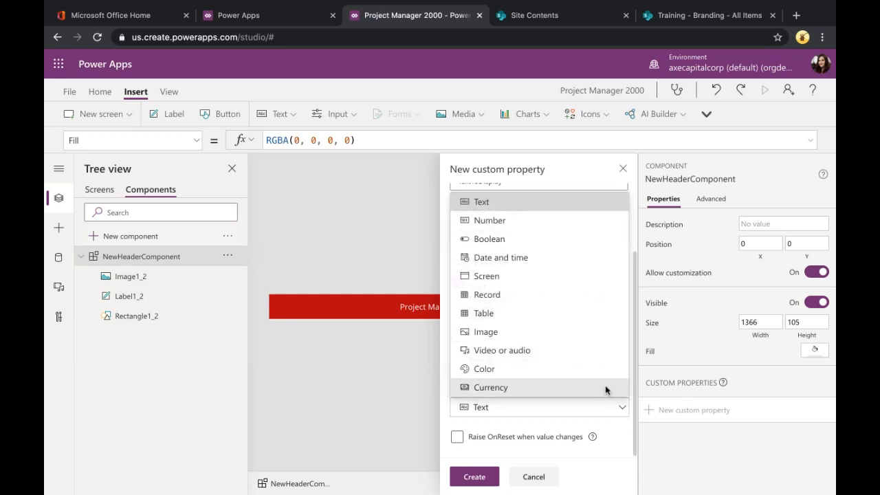
left_click(589, 198)
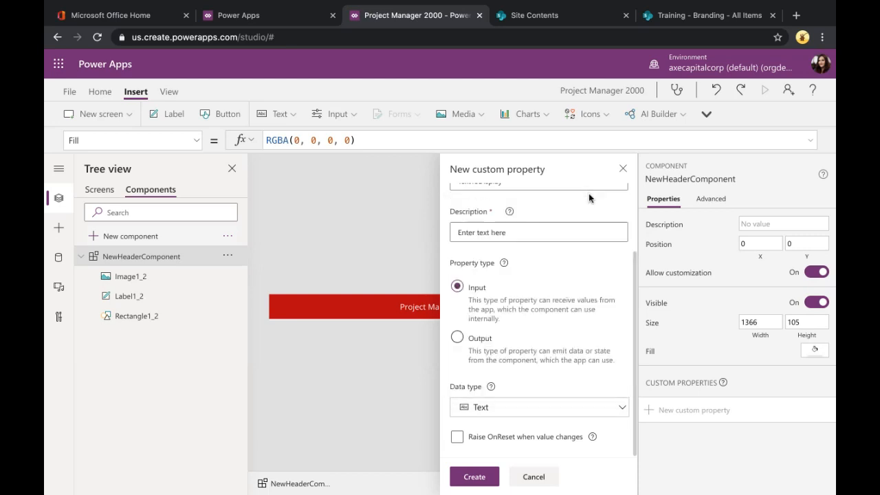
left_click(473, 476)
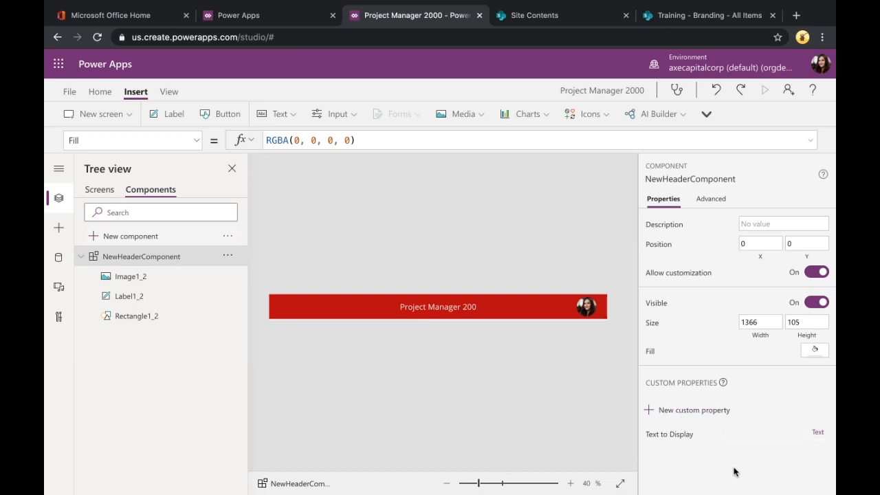
Step: Bind the Text property of the header component's label, Label1_2, to NewHeaderComponent.TextToDisplay in place of the fixed title
left_click(446, 311)
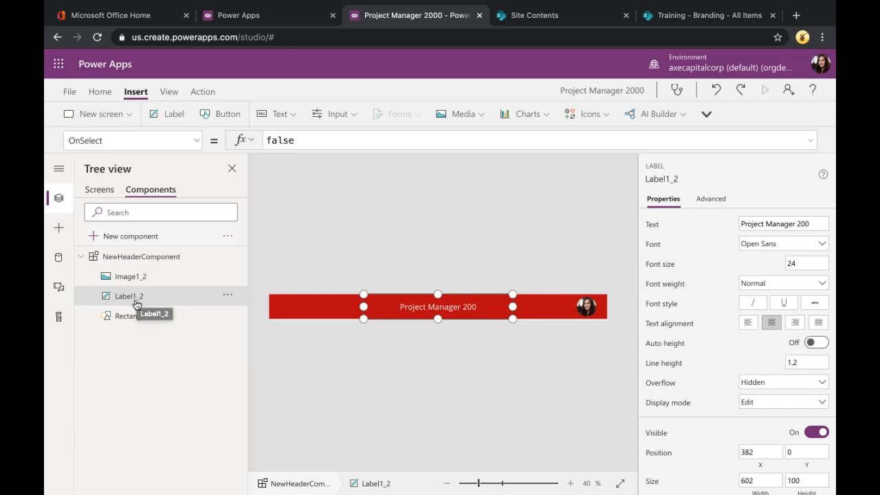
left_click(198, 147)
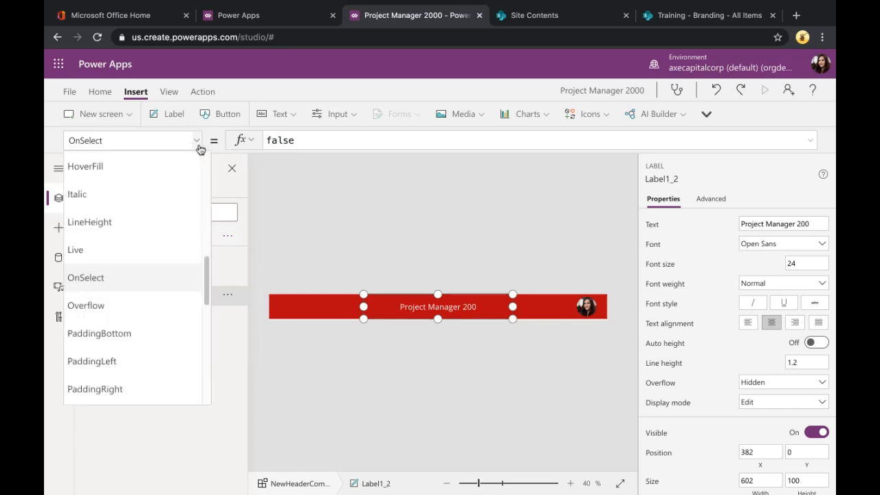
scroll(160, 238, "down", 5)
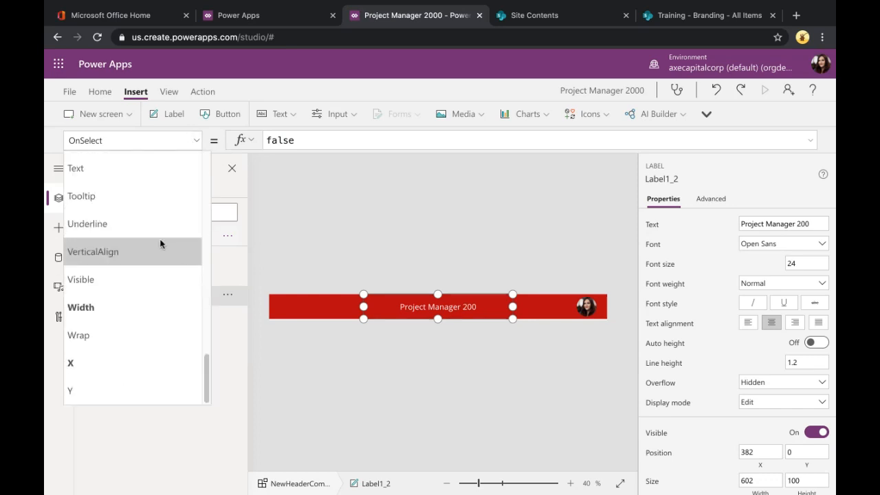
left_click(93, 170)
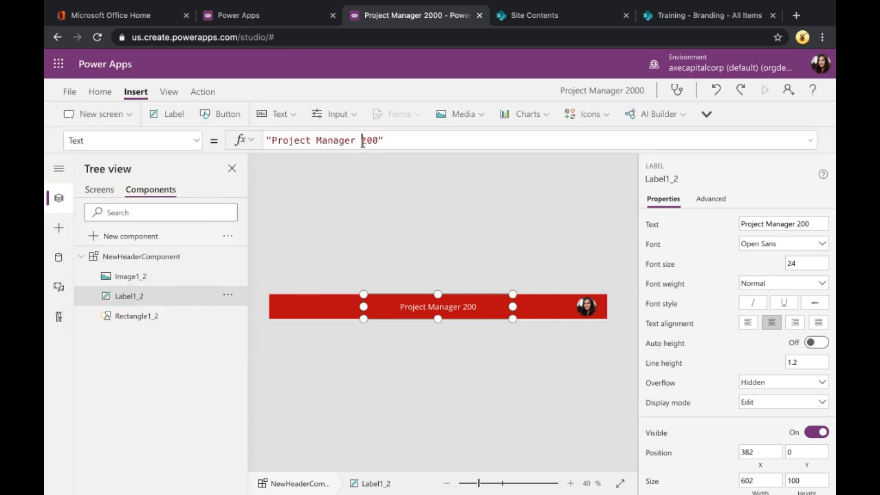
left_click_drag(416, 142, 267, 140)
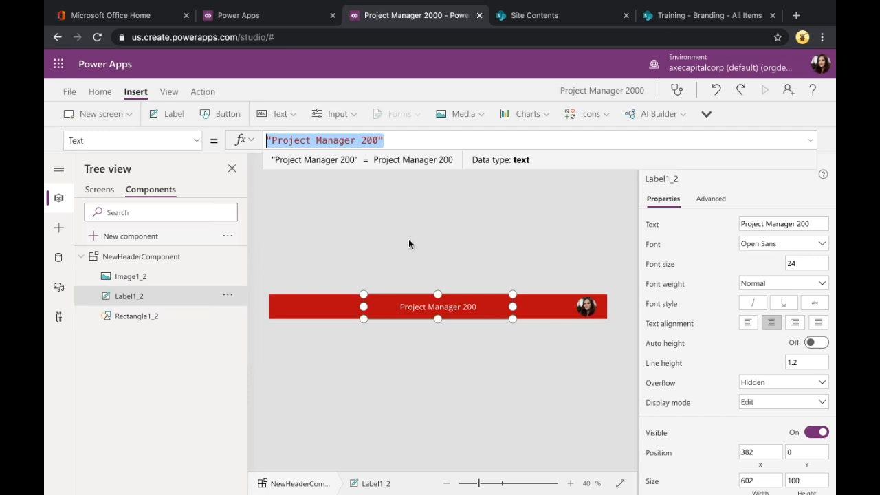
key("BackSpace")
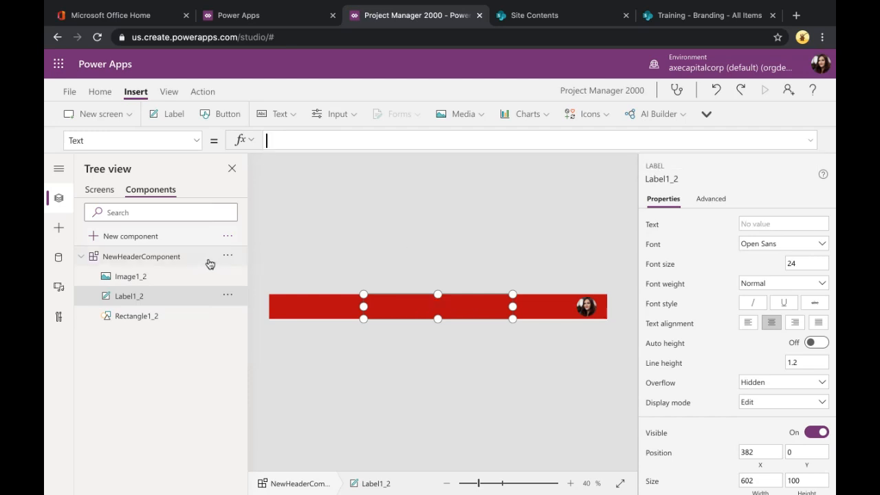
type("NewH")
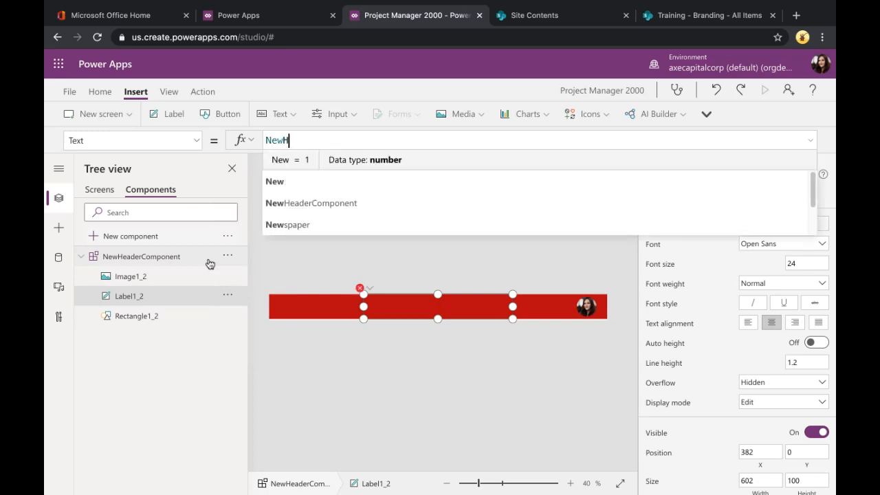
key("Tab")
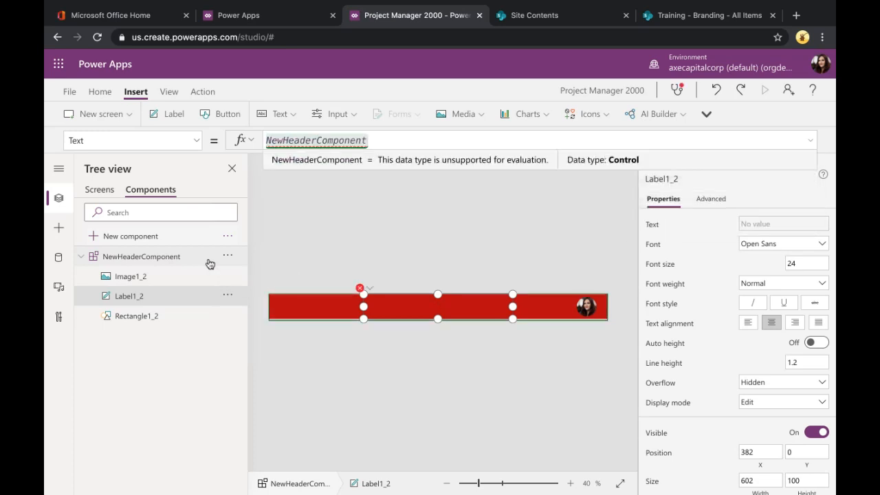
type(".")
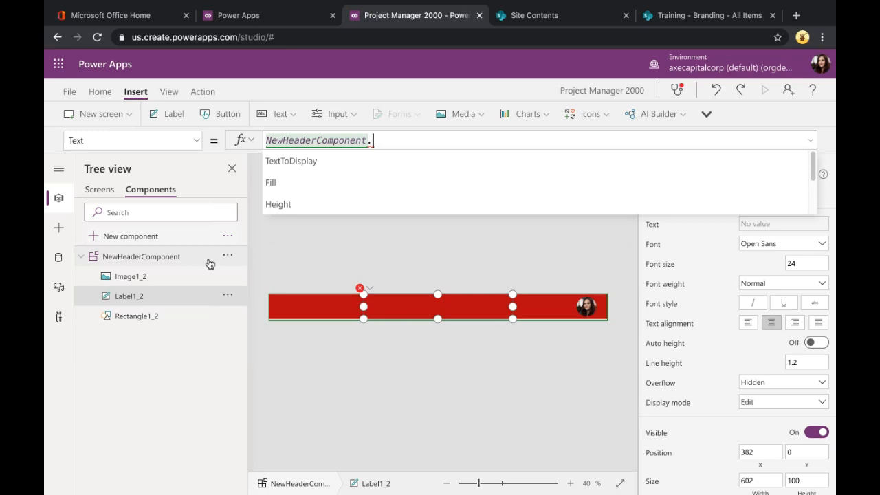
left_click(284, 161)
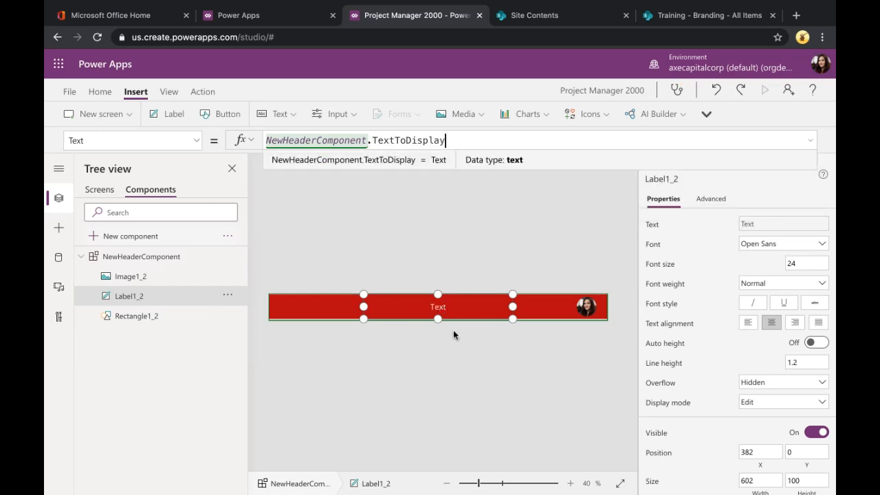
Step: Set the default TextToDisplay value of the NewHeaderComponent definition to "Text 554353"
left_click(183, 258)
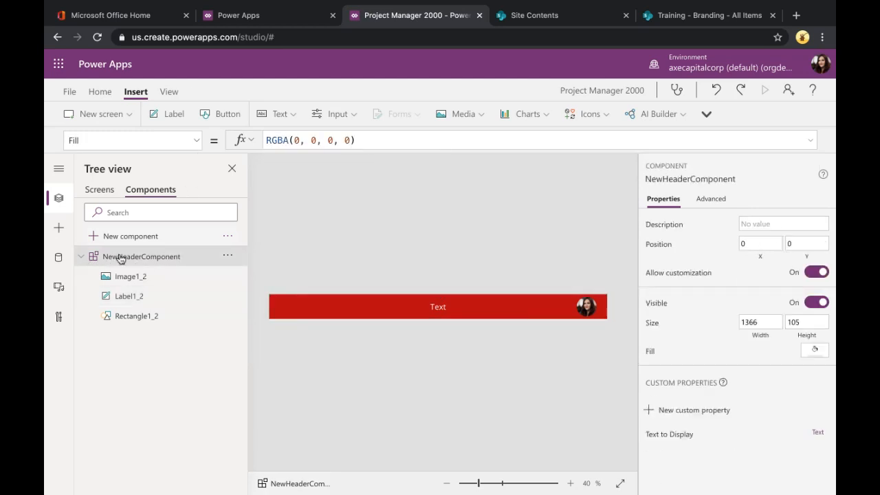
left_click(199, 140)
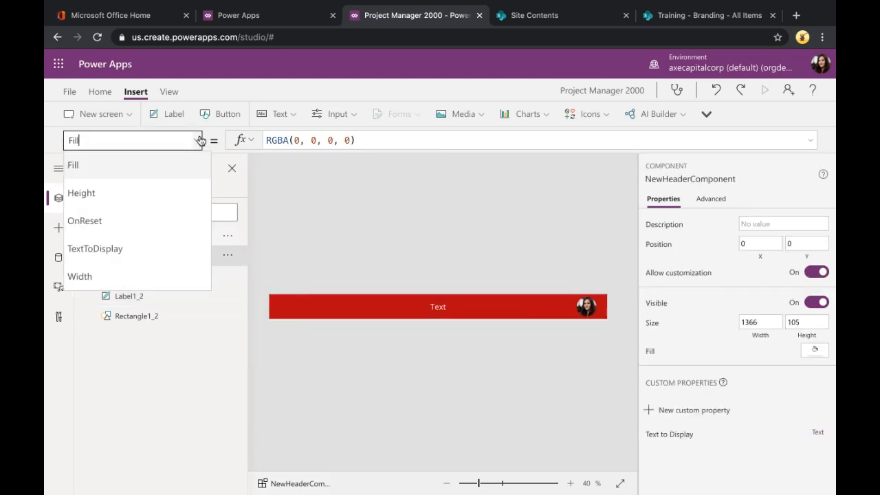
left_click(81, 253)
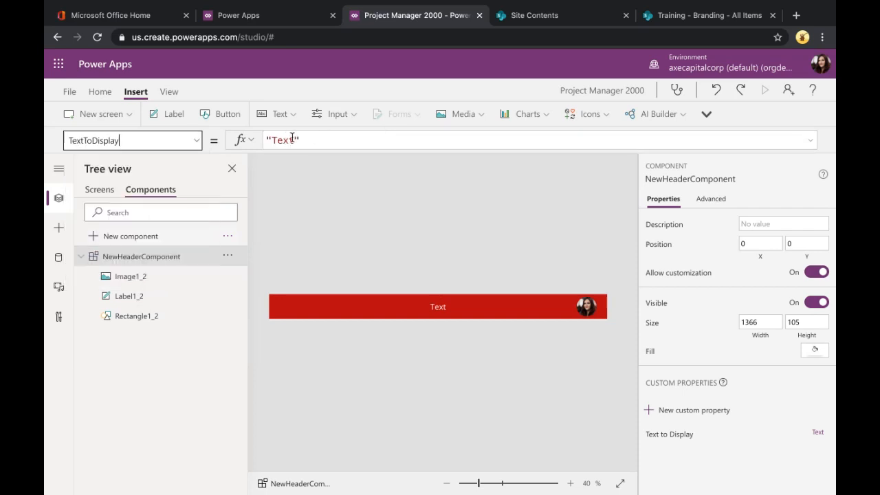
left_click(318, 141)
type("554353")
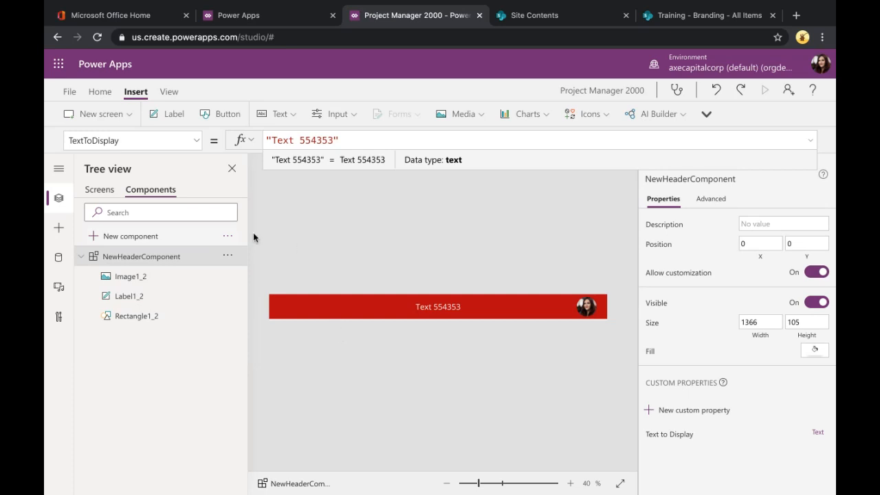
Step: Set the TextToDisplay property of the header component instance on Screen3 to "Project Info"
left_click(108, 196)
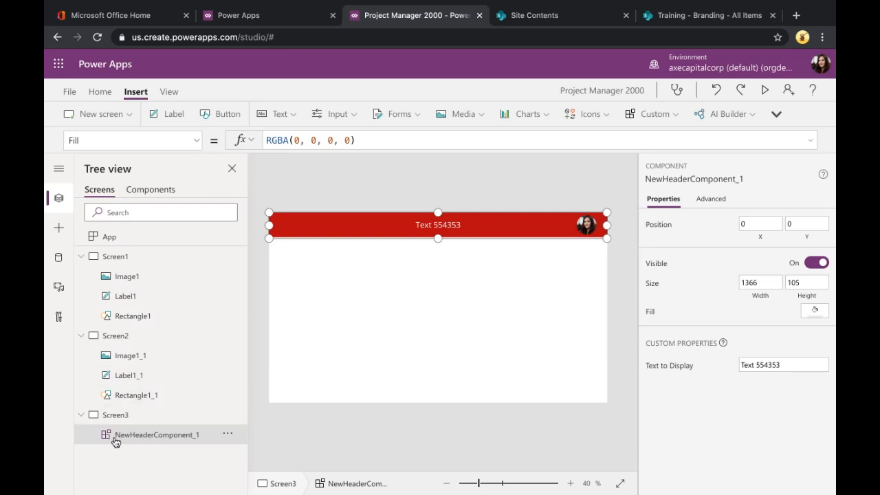
left_click(197, 141)
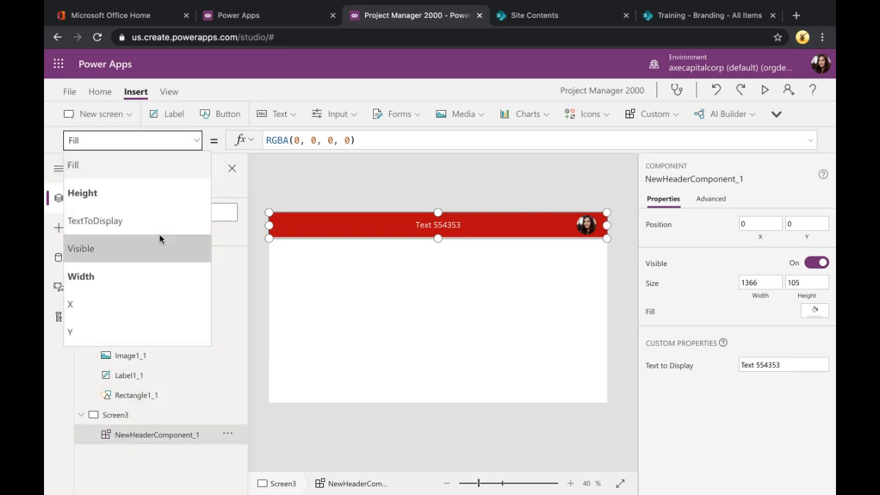
left_click(91, 221)
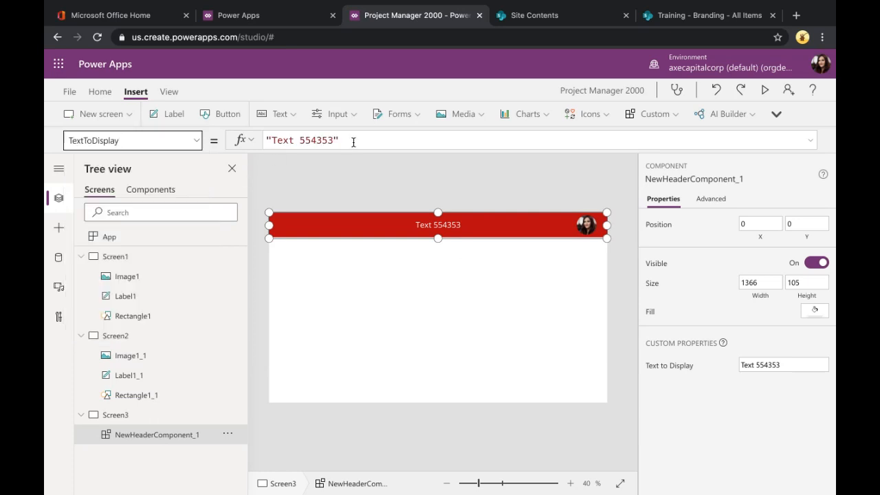
left_click_drag(352, 141, 233, 146)
type("\"Project")
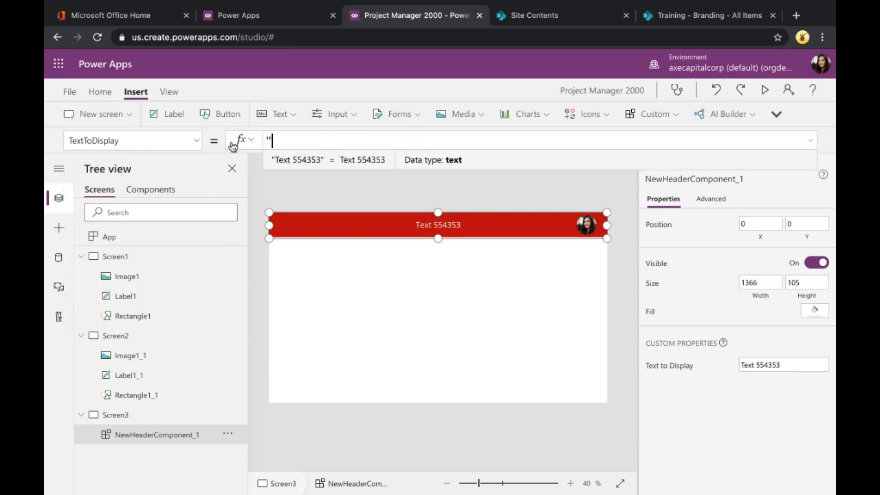
type(" Info\"")
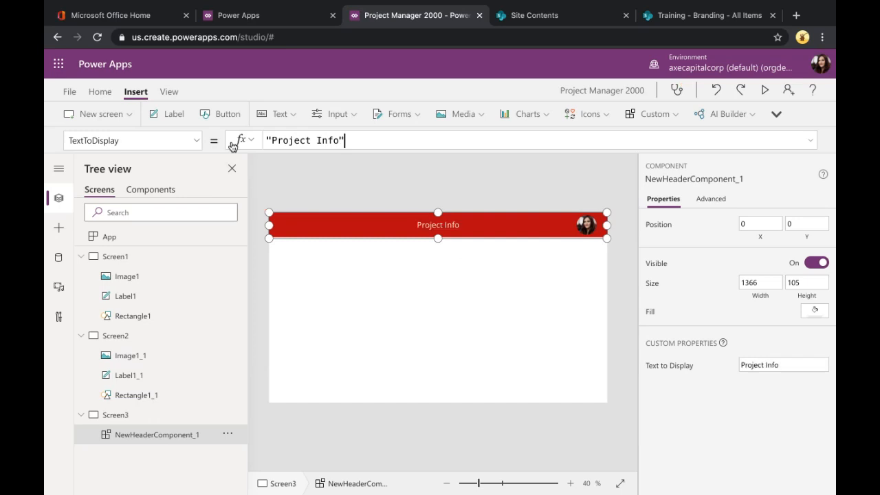
left_click(361, 241)
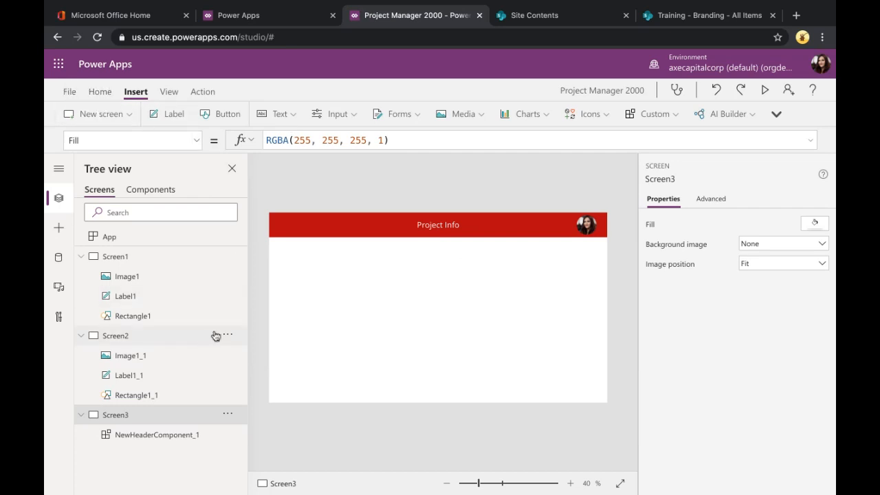
Step: Save the app to the cloud under the name Project Manager 2000
left_click(171, 195)
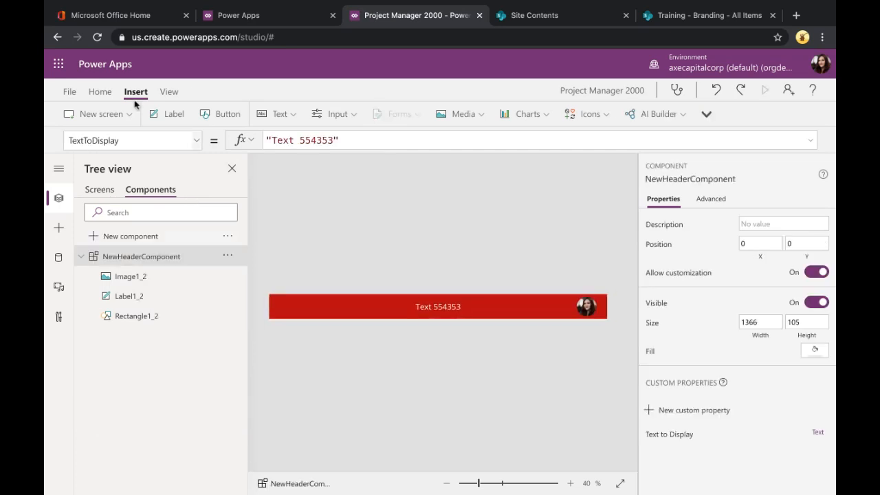
left_click(68, 91)
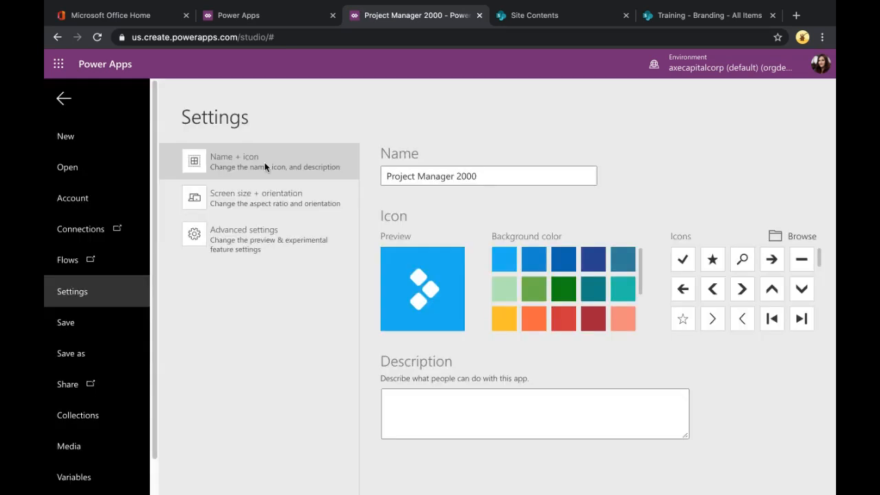
left_click(513, 174)
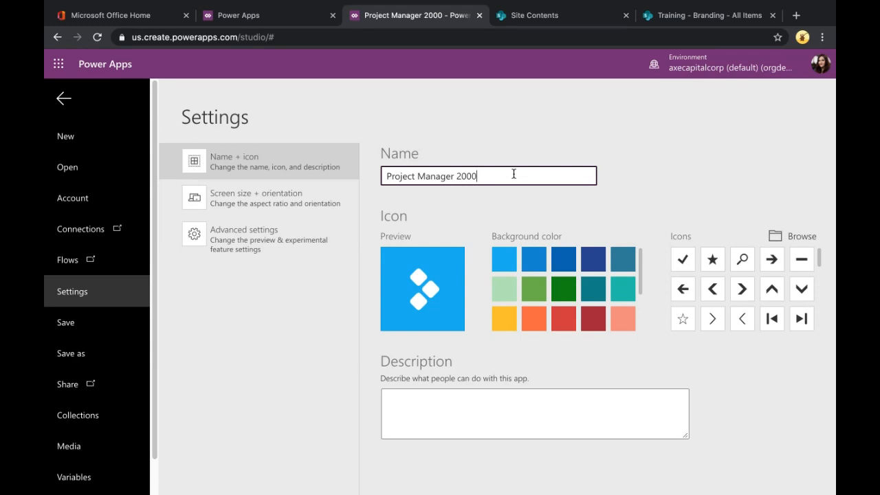
left_click(72, 353)
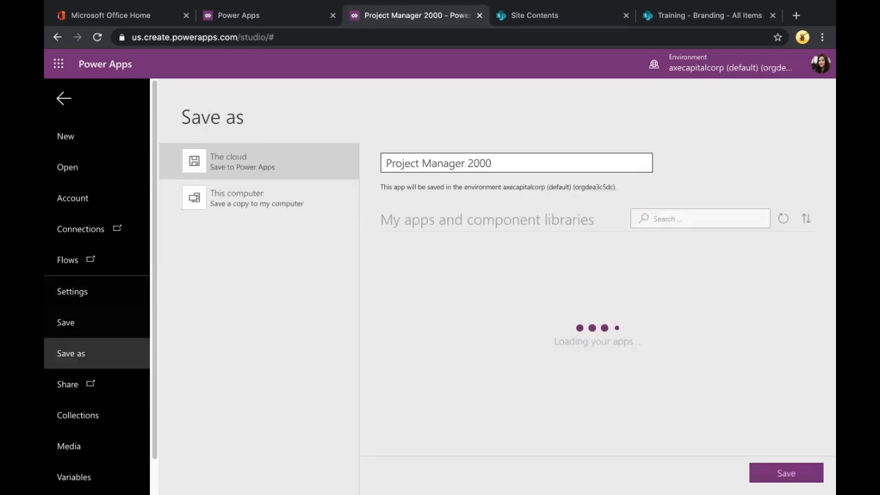
left_click(787, 474)
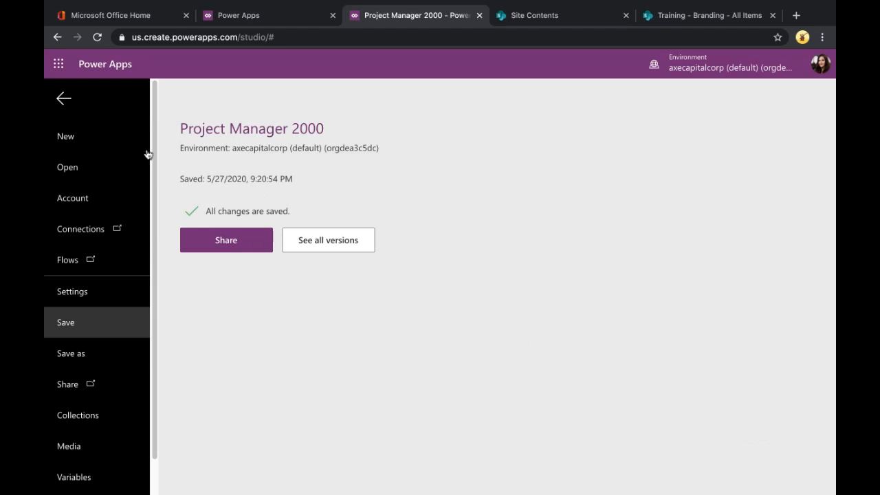
left_click(64, 100)
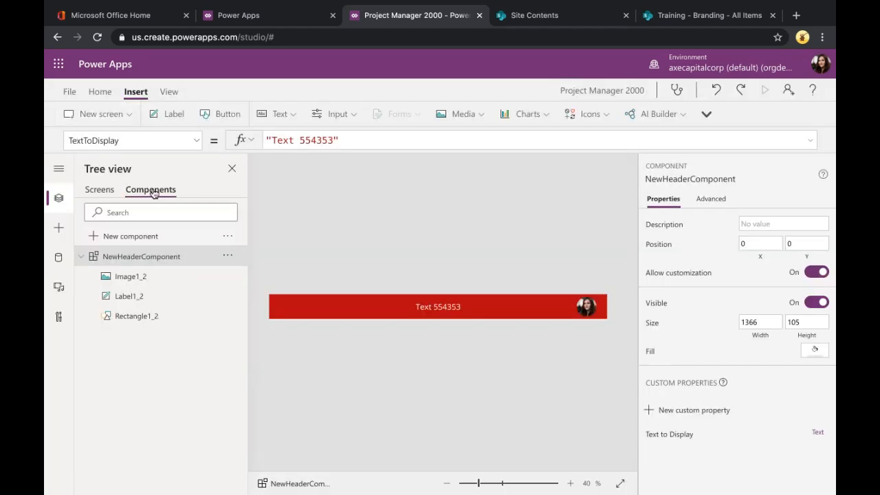
left_click(69, 92)
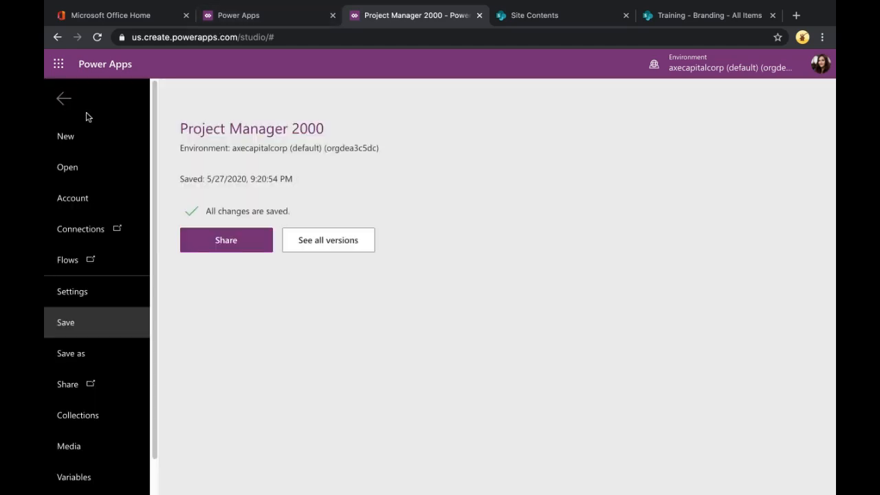
Step: Switch to the Power Apps home page and open the Store app from the list of apps for editing
left_click(240, 15)
key("Escape")
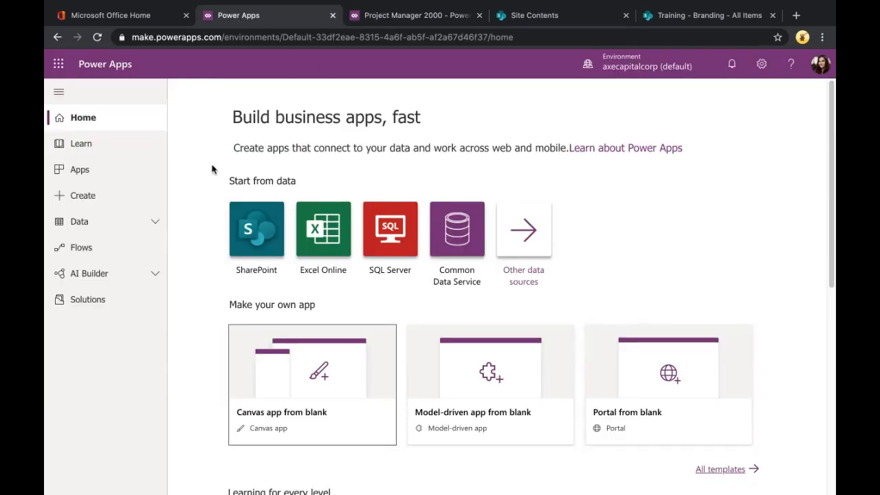
scroll(301, 224, "down", 6)
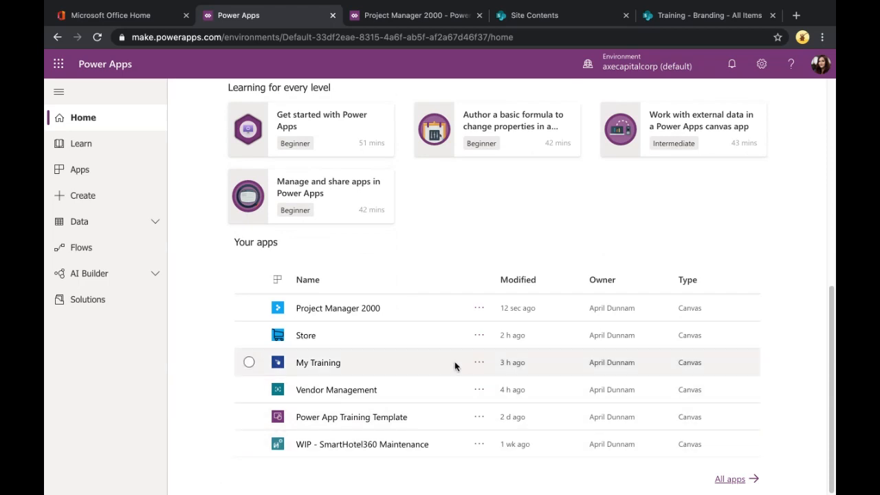
left_click(479, 337)
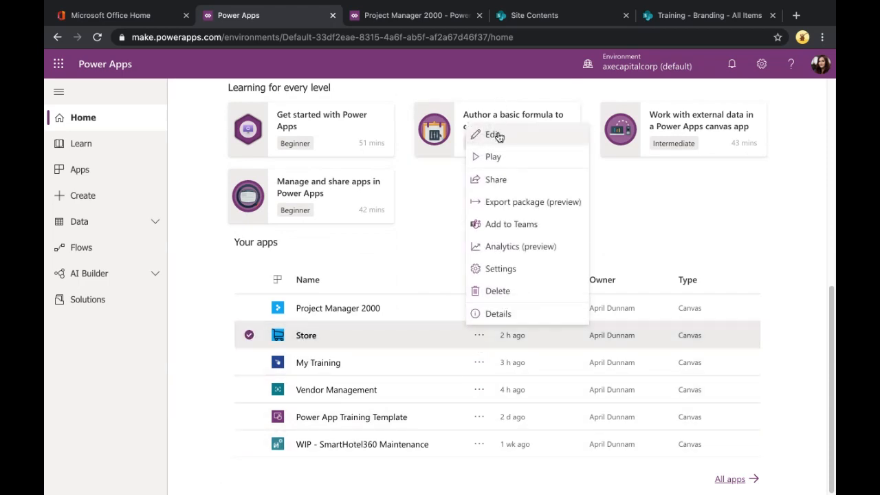
left_click(494, 135)
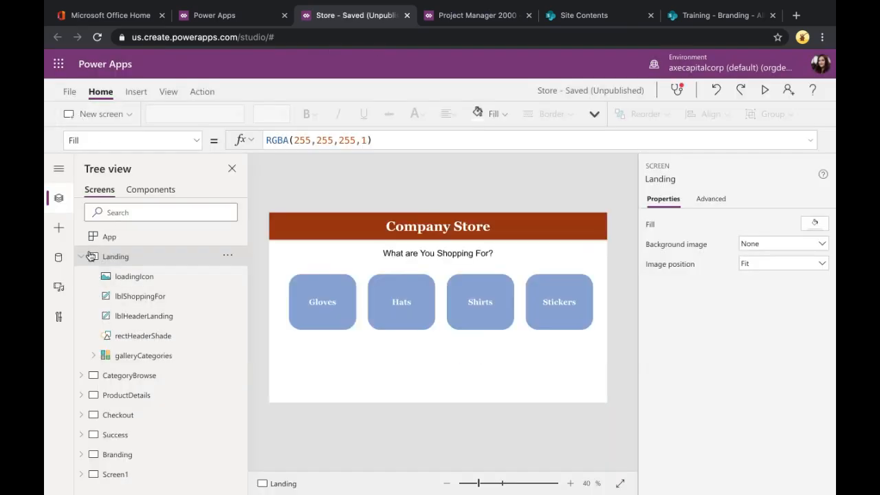
Step: Open Screen1 of the Store app and import the components from the Project Manager 2000 app
left_click(90, 256)
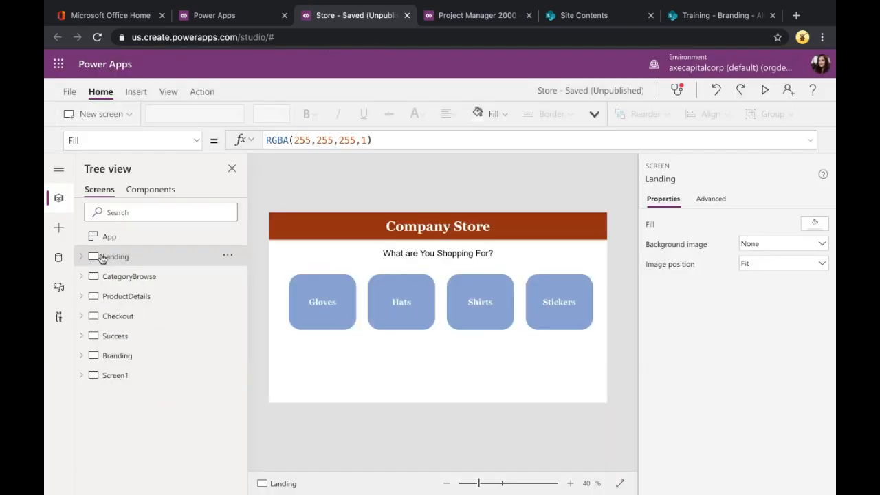
left_click(120, 375)
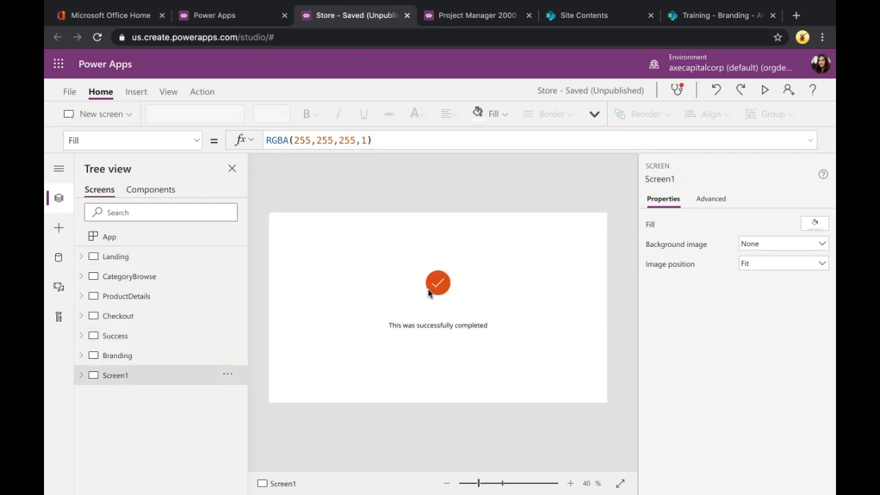
left_click(131, 91)
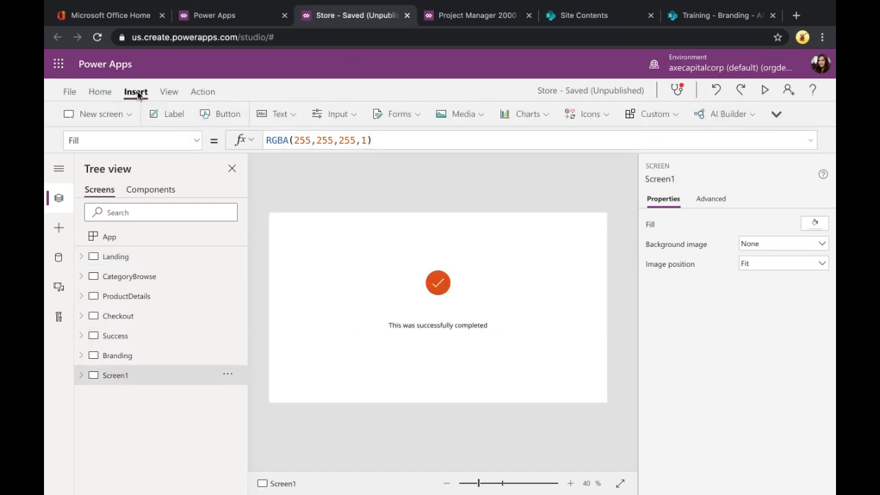
left_click(672, 123)
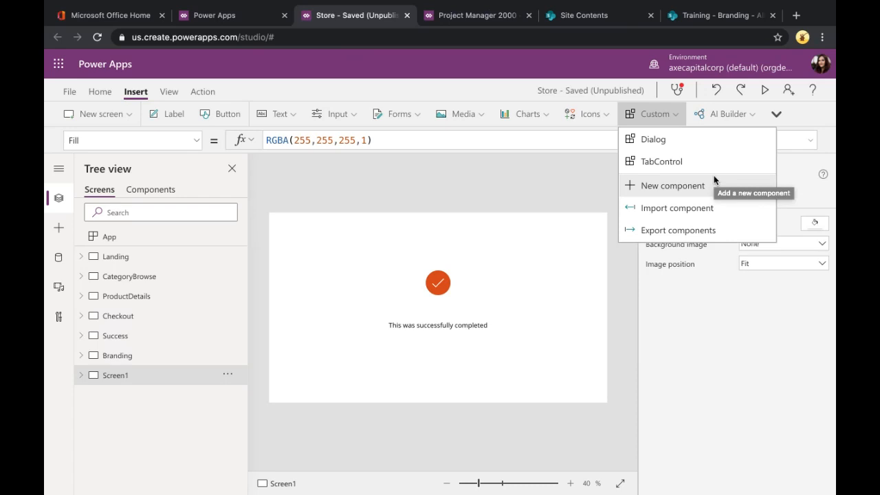
left_click(732, 208)
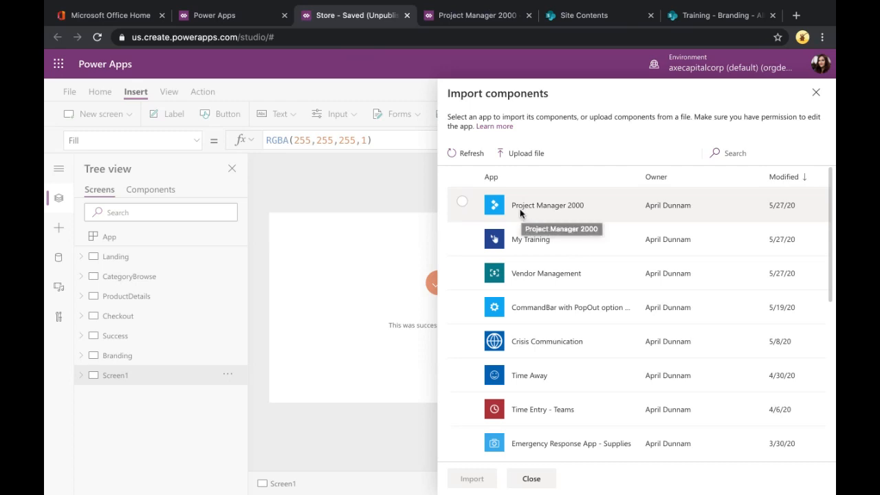
left_click(461, 201)
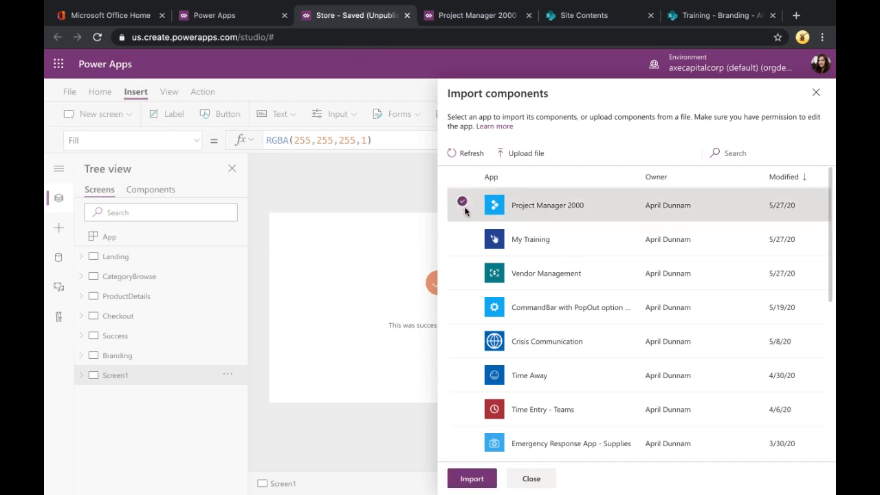
scroll(466, 279, "down", 2)
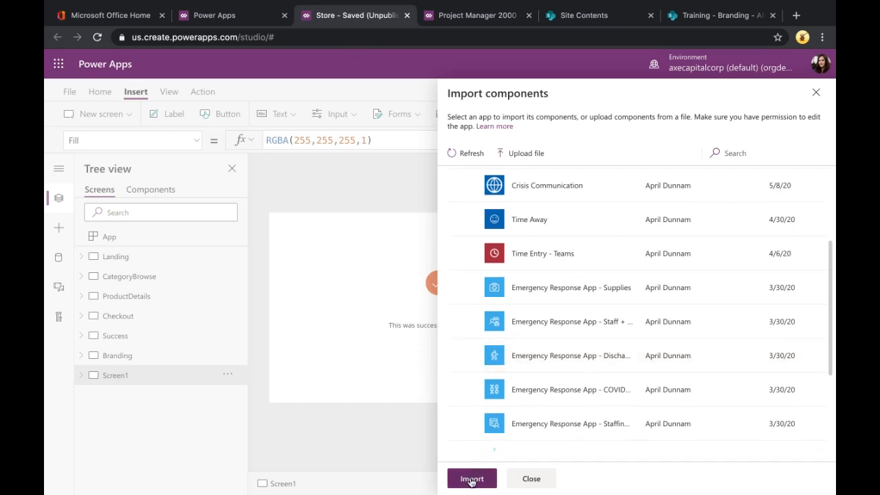
left_click(471, 480)
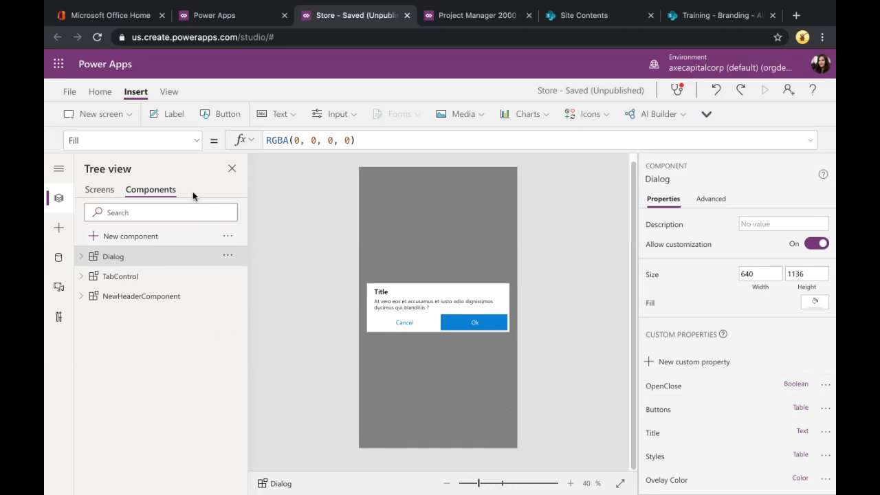
Step: Change the color of the background rectangle in the imported NewHeaderComponent to dark blue
left_click(147, 307)
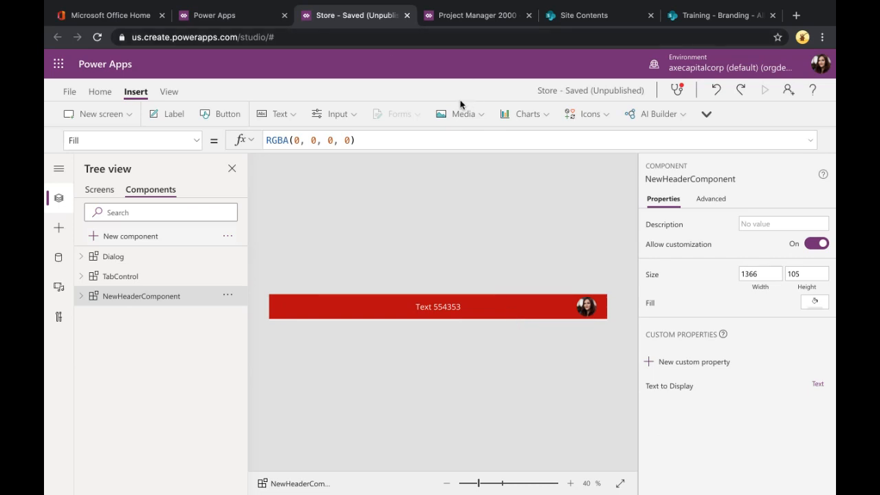
left_click(433, 313)
left_click(321, 314)
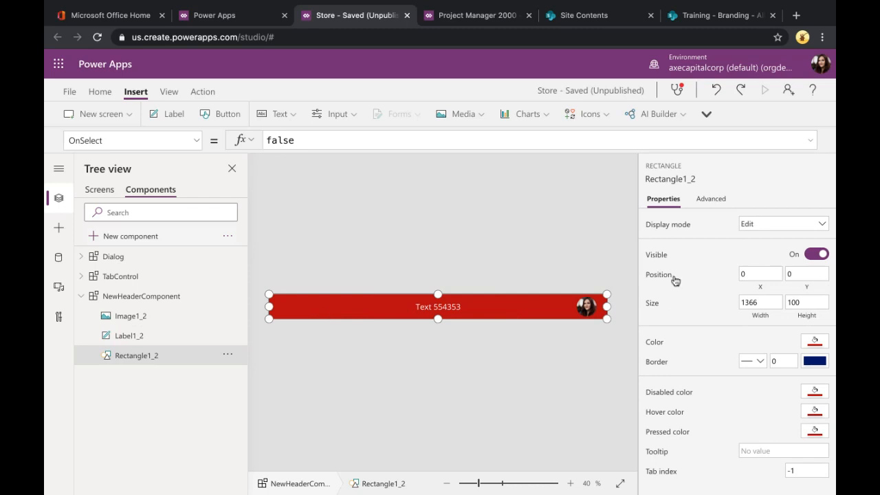
left_click(813, 341)
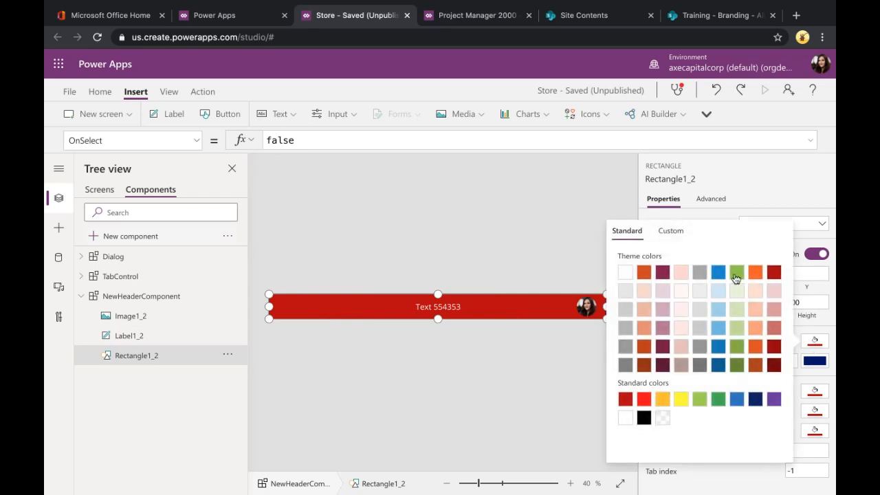
left_click(546, 217)
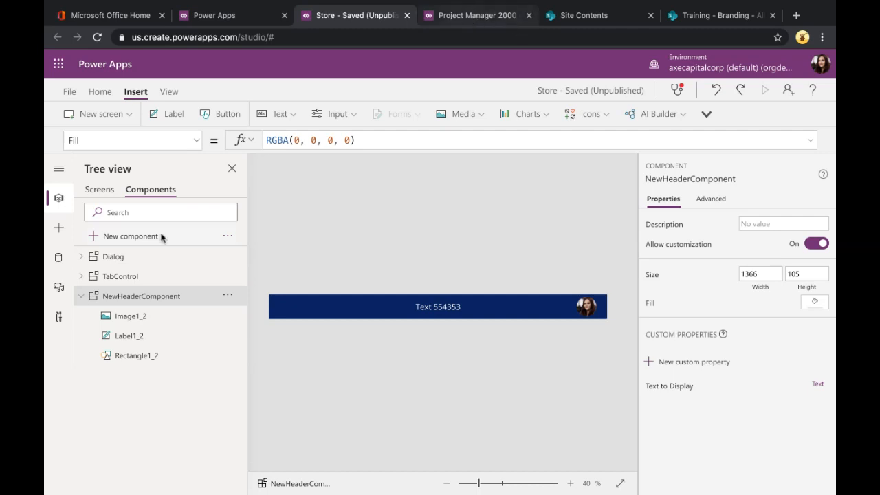
Step: Compare the original NewHeaderComponent in the Project Manager 2000 app with the recolored copy in the Store app
left_click(471, 20)
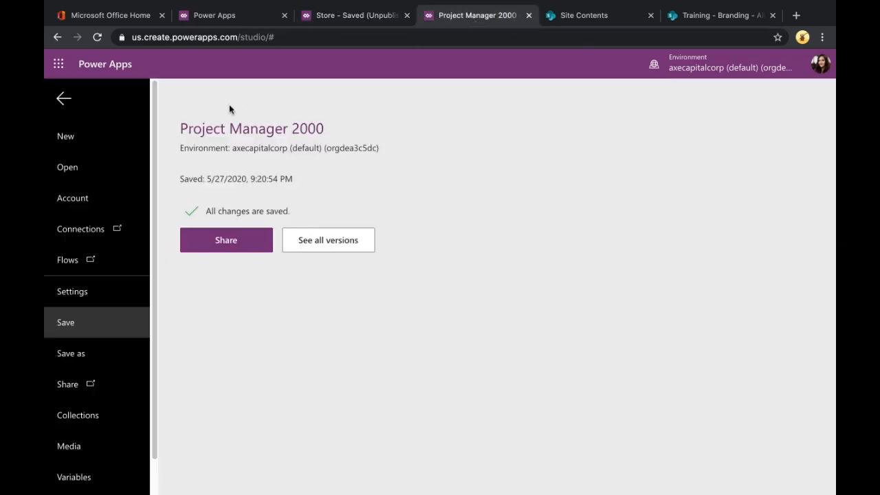
left_click(63, 98)
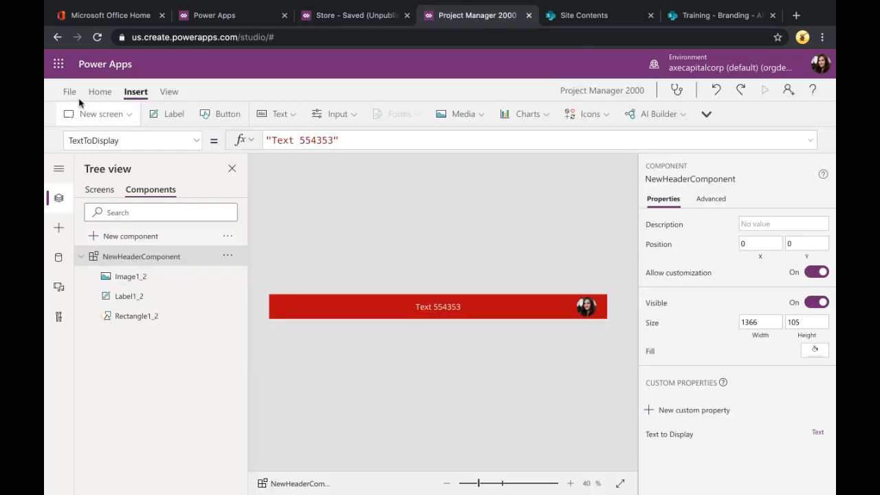
left_click(528, 314)
left_click(520, 256)
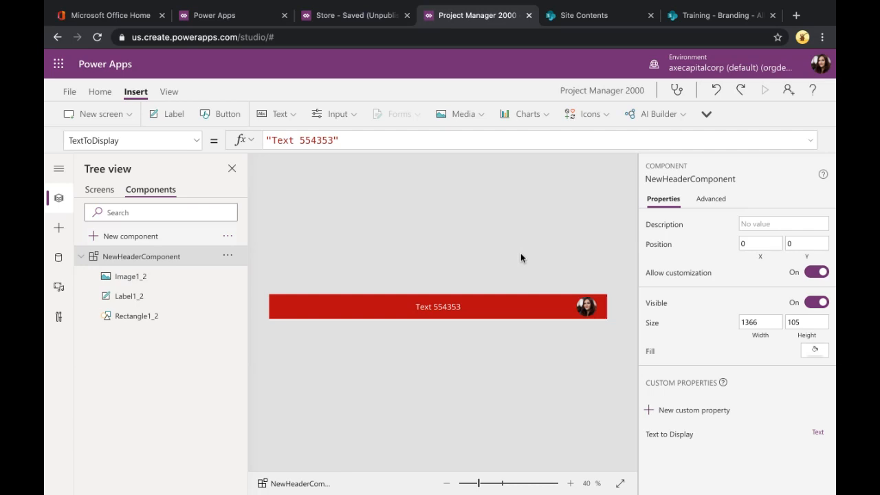
left_click(347, 15)
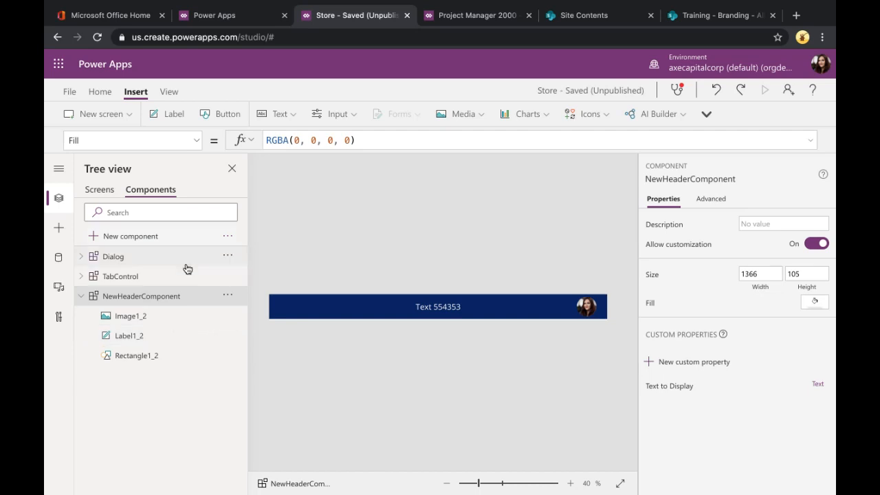
left_click(558, 316)
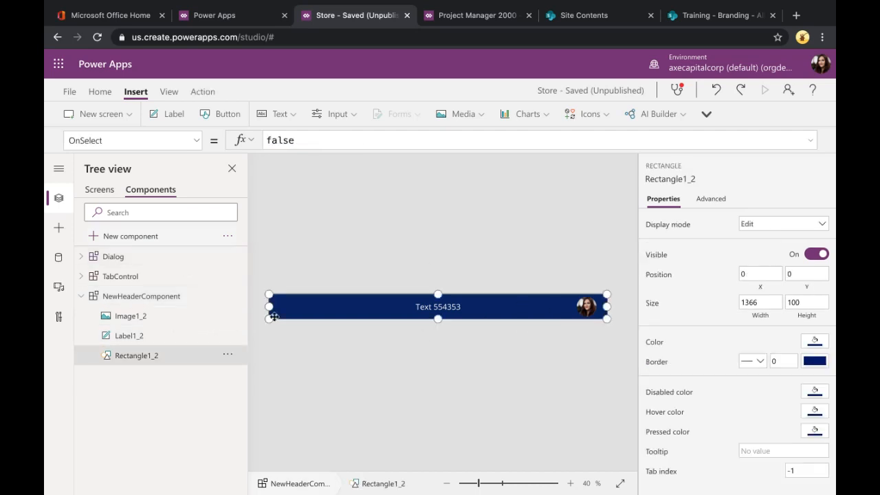
Step: Insert the imported NewHeaderComponent on Screen1 and save the Store app
left_click(114, 196)
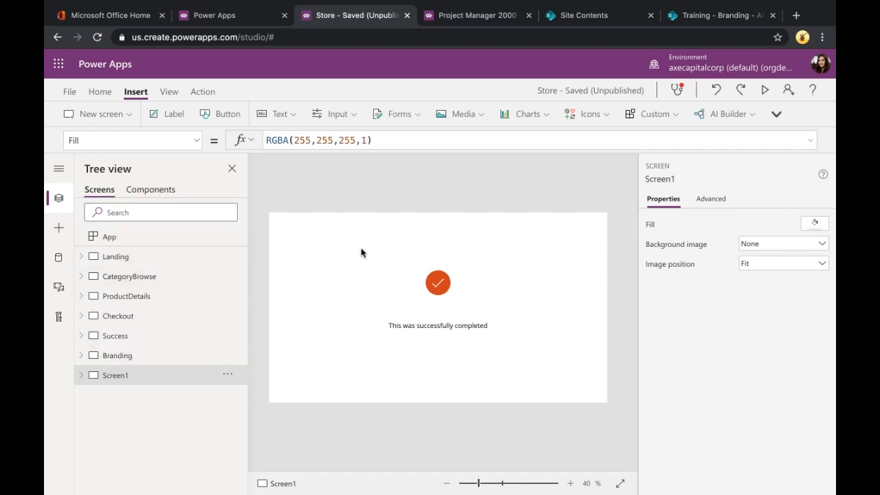
left_click(650, 114)
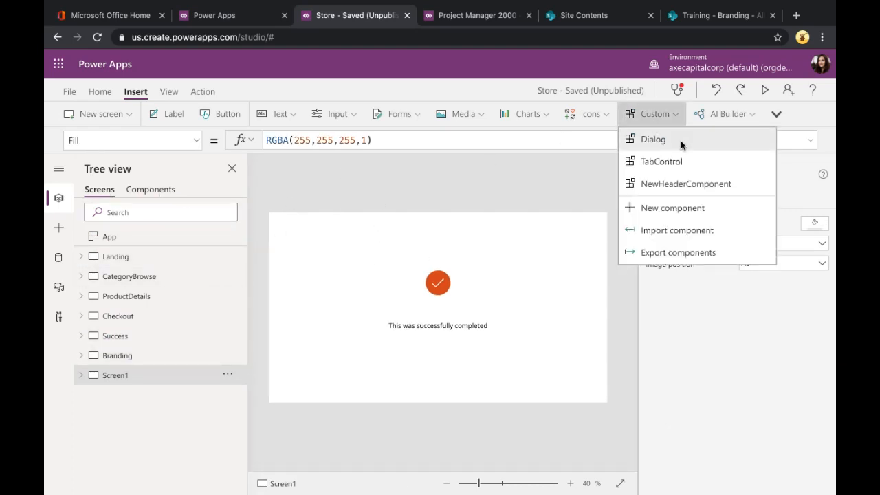
left_click(721, 190)
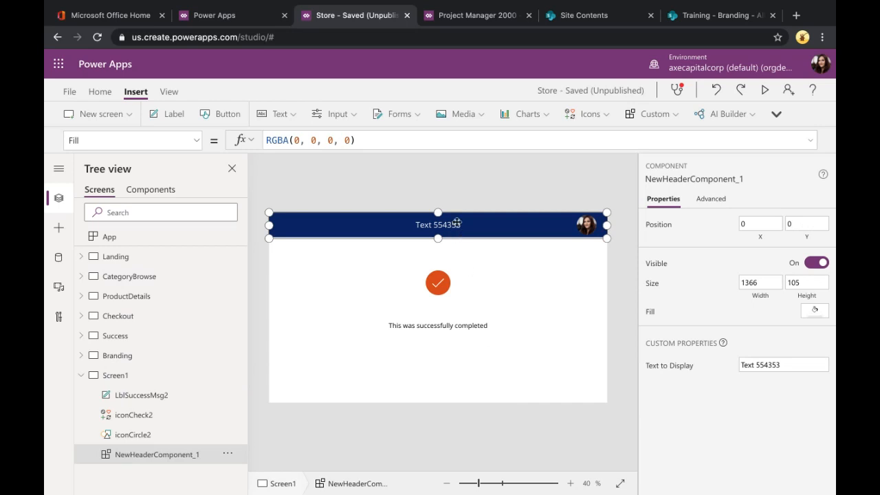
left_click(361, 216)
left_click(69, 92)
left_click(226, 277)
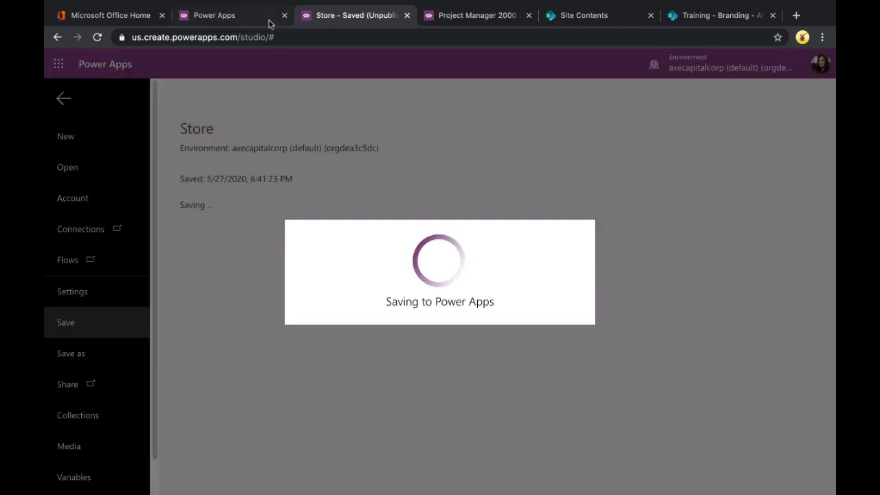
Step: Switch to the Power Apps home page, finish the canvas editing notice, and open the list of component libraries
left_click(242, 20)
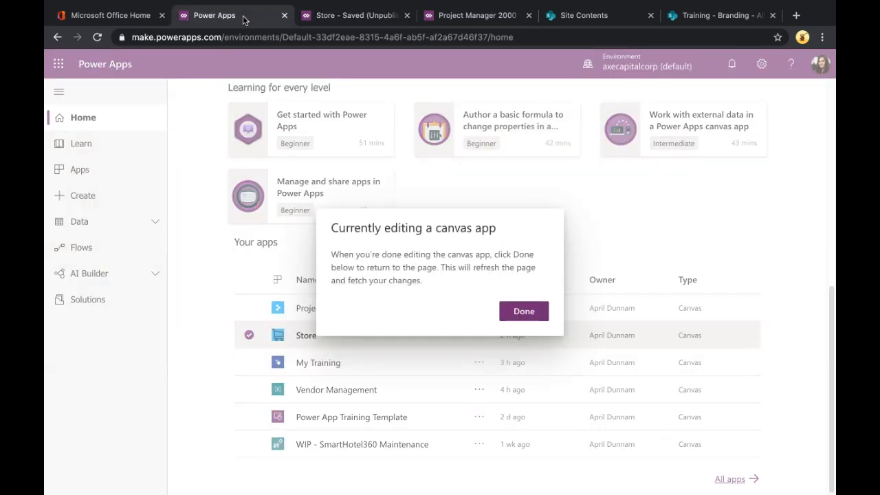
left_click(529, 318)
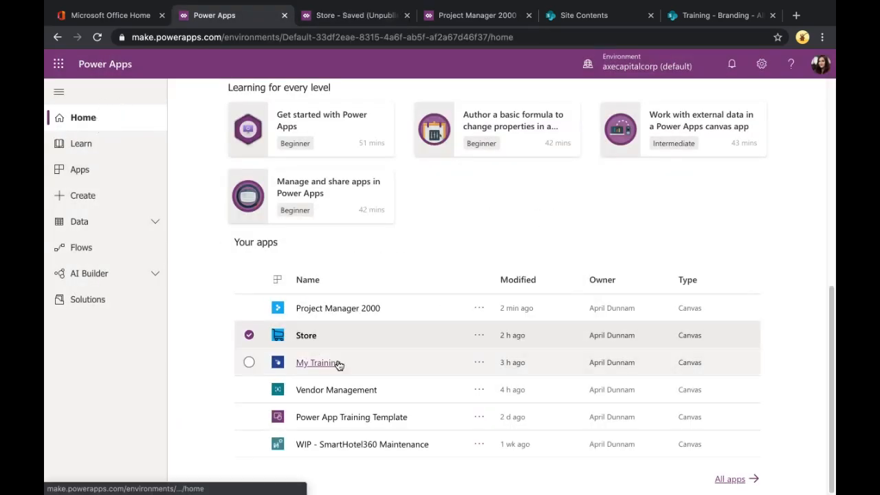
scroll(340, 361, "up", 6)
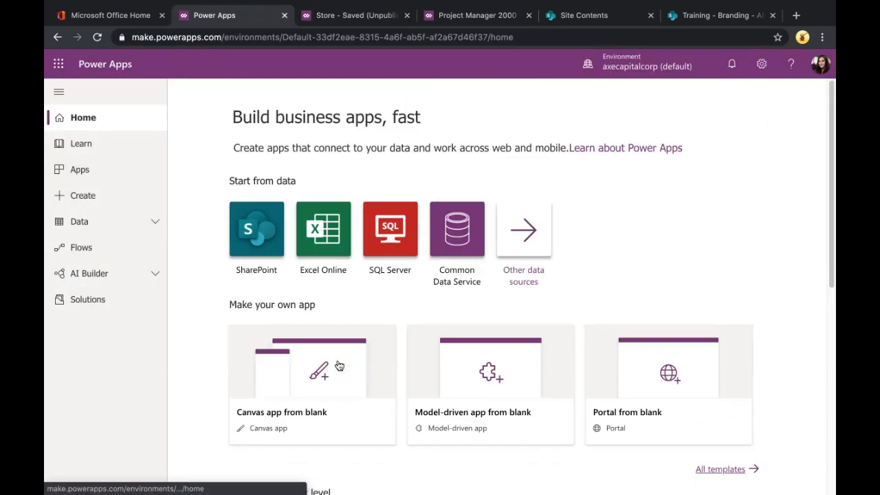
left_click(79, 171)
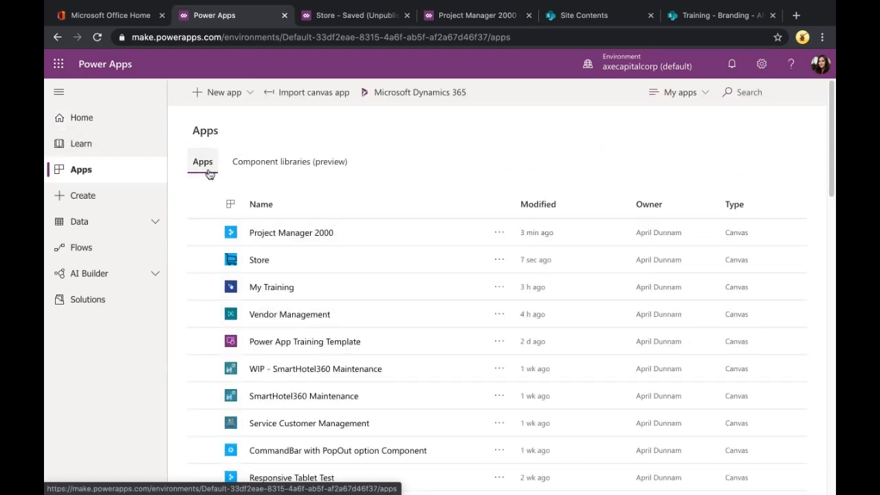
left_click(288, 172)
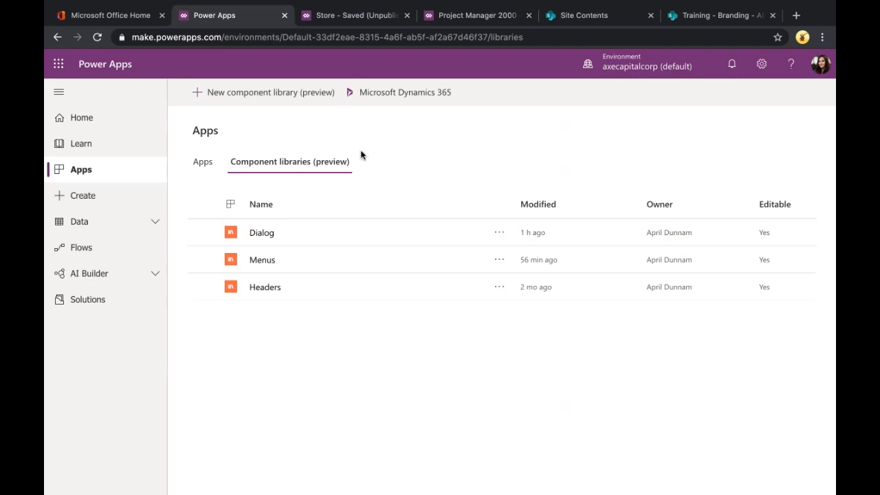
Step: Create a new component library named Footers
left_click(240, 100)
left_click(486, 166)
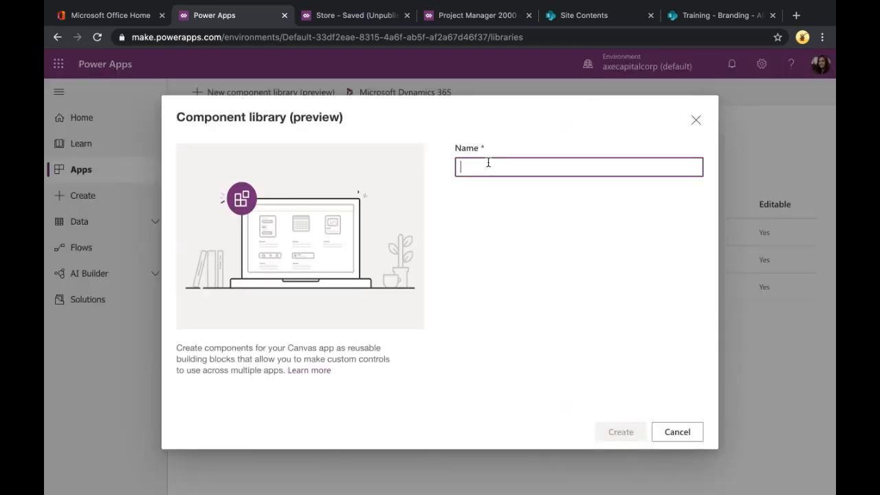
type("Footers")
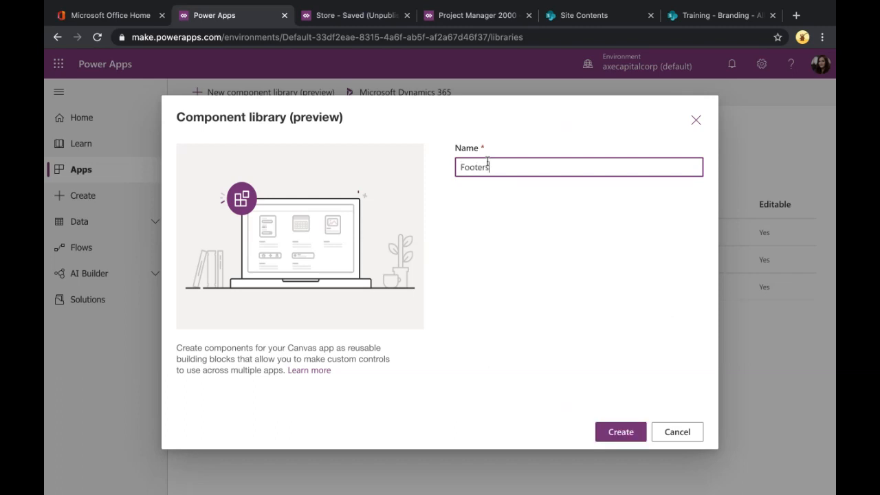
left_click(618, 431)
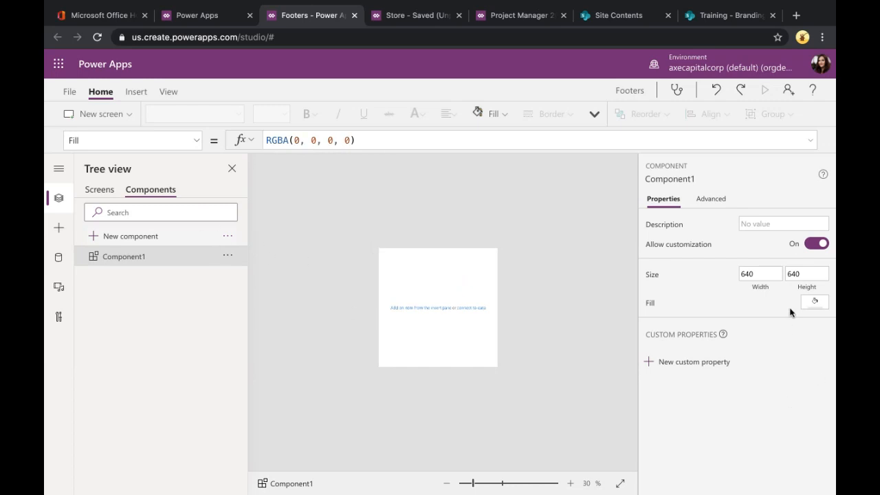
Step: Set the size of Component1 to a width of 1366 and a height of 100
double_click(761, 274)
type("1366")
left_click(418, 359)
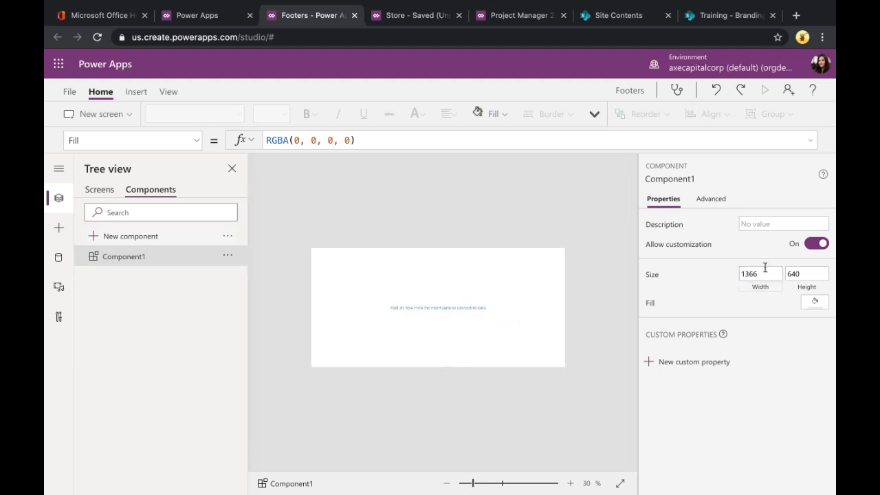
left_click_drag(819, 273, 765, 278)
type("100")
left_click(497, 230)
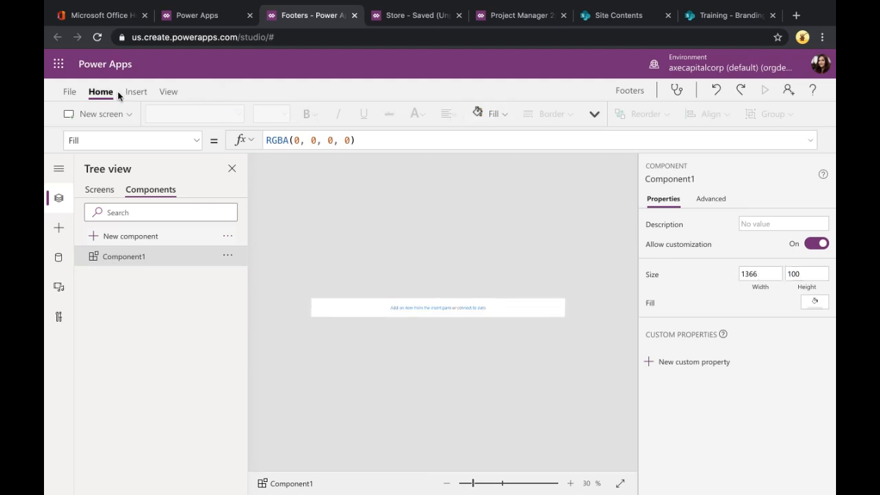
Step: Set the fill of Component1 to the dark blue theme color RGBA(0, 18, 107, 1)
left_click(492, 113)
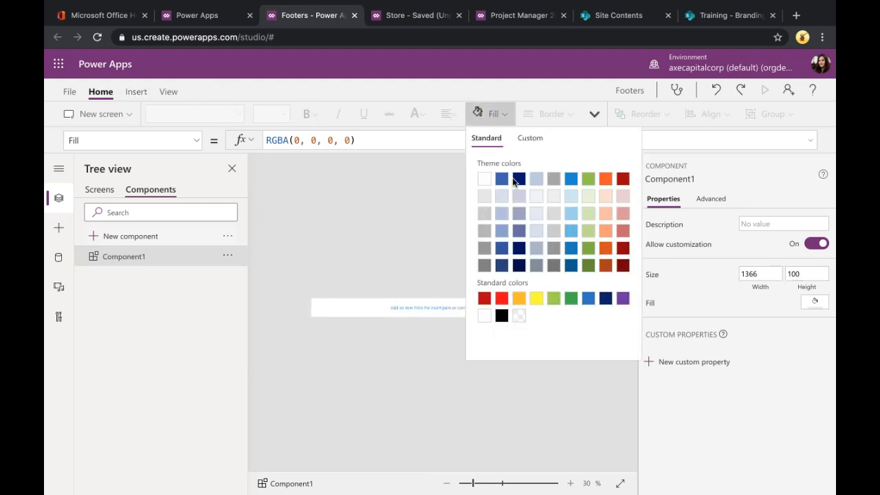
left_click(515, 180)
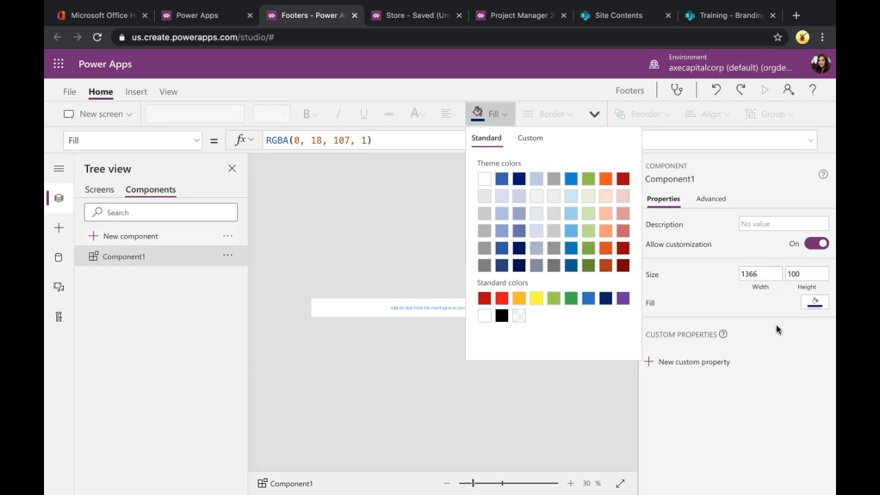
left_click(814, 302)
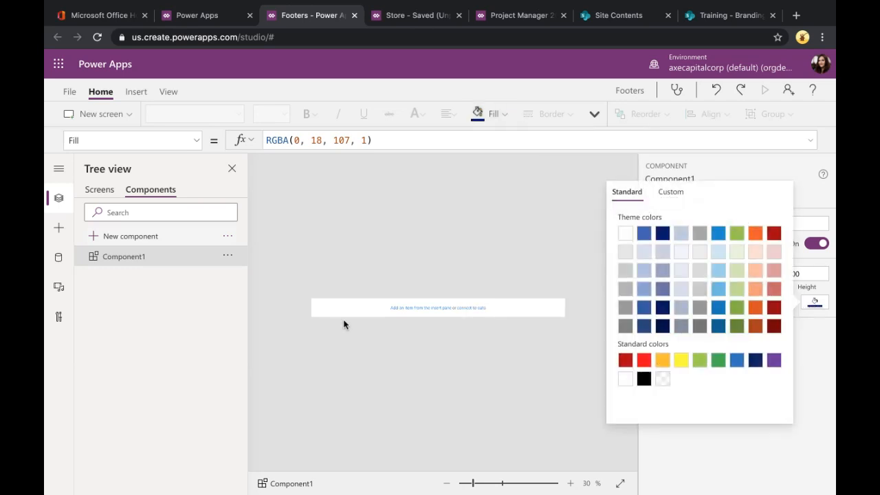
left_click(445, 274)
Step: Insert a text label into Component1 and place it at X 30, Y 16
left_click(136, 91)
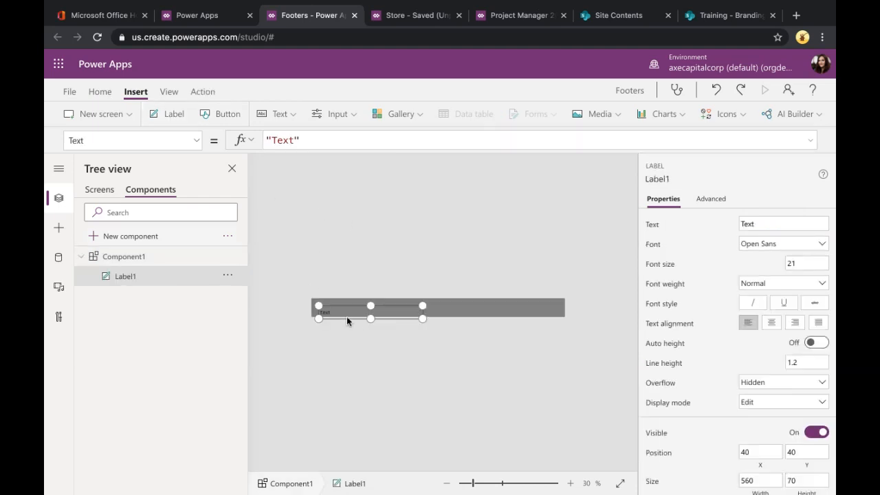
left_click_drag(344, 311, 342, 307)
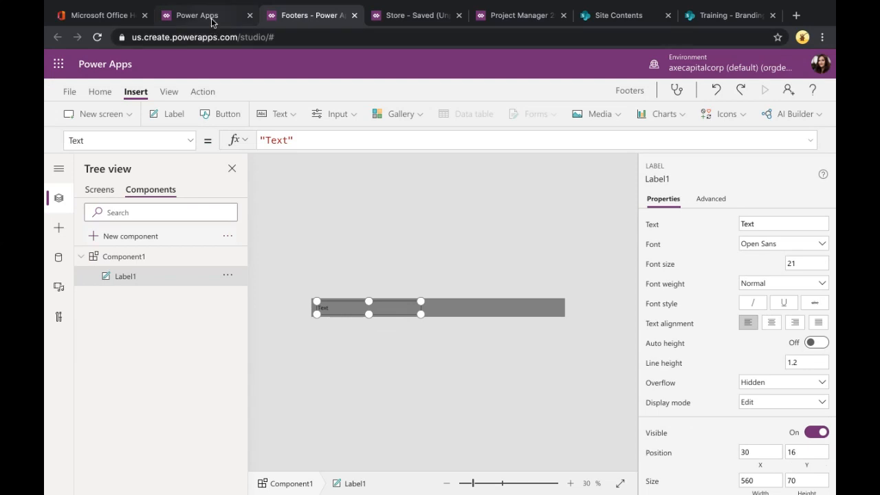
Step: Return to the component libraries list and open the Dialog library for editing
left_click(212, 20)
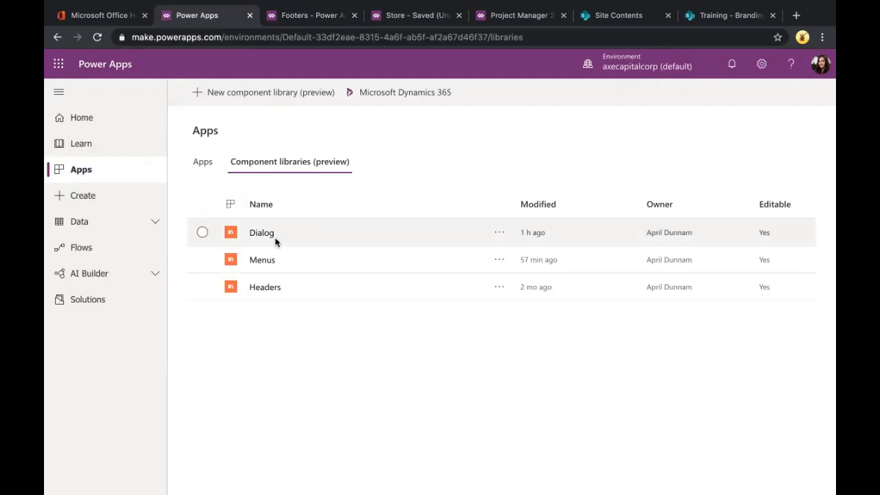
left_click(498, 233)
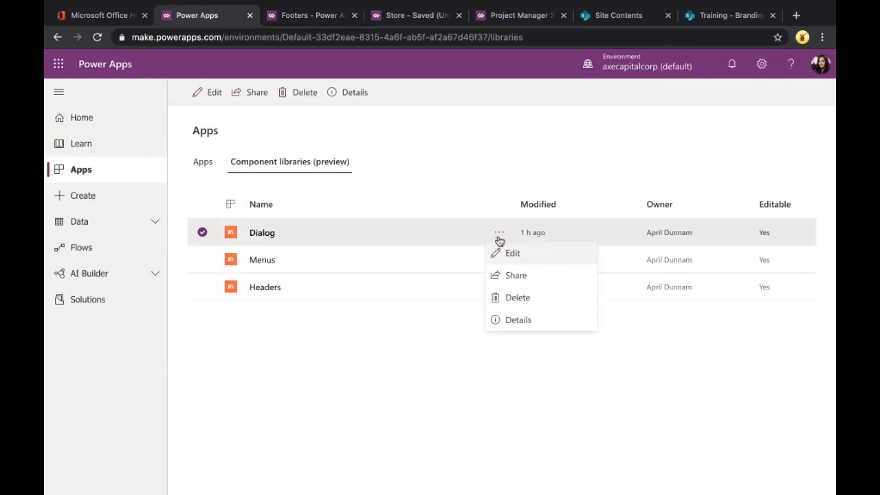
left_click(513, 253)
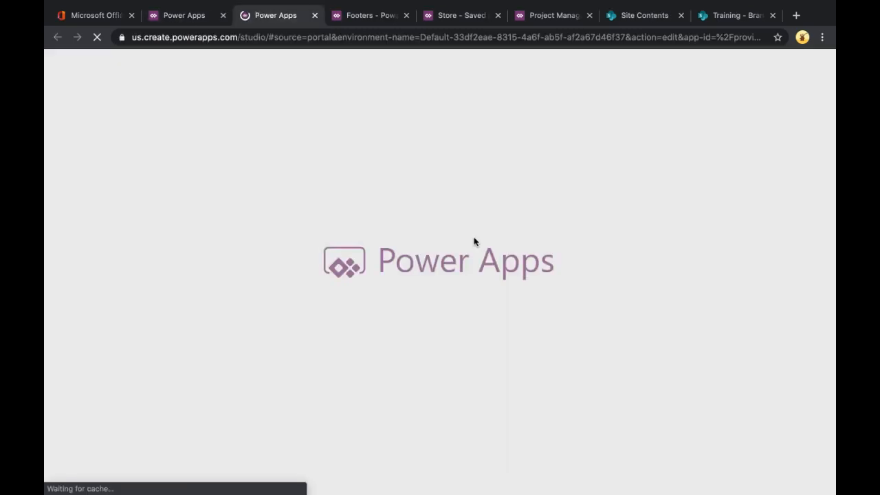
Step: Close the Footers library without saving its changes and go to the opened Dialog library
left_click(406, 15)
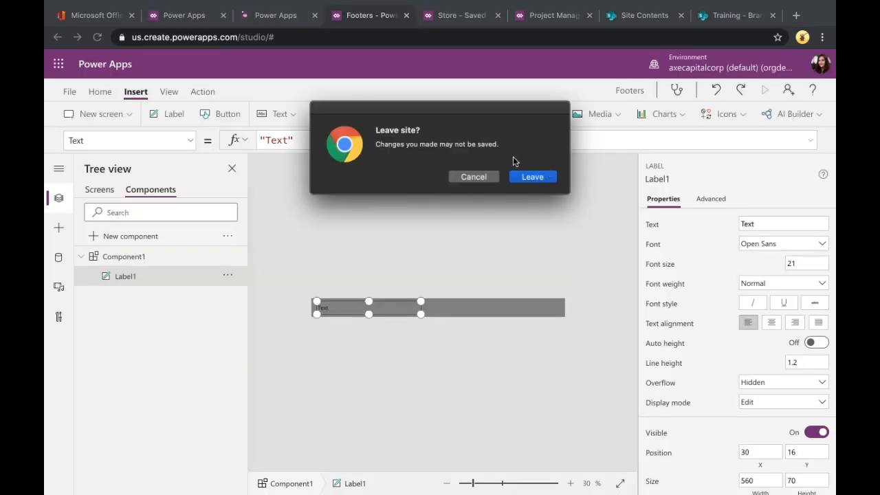
left_click(530, 178)
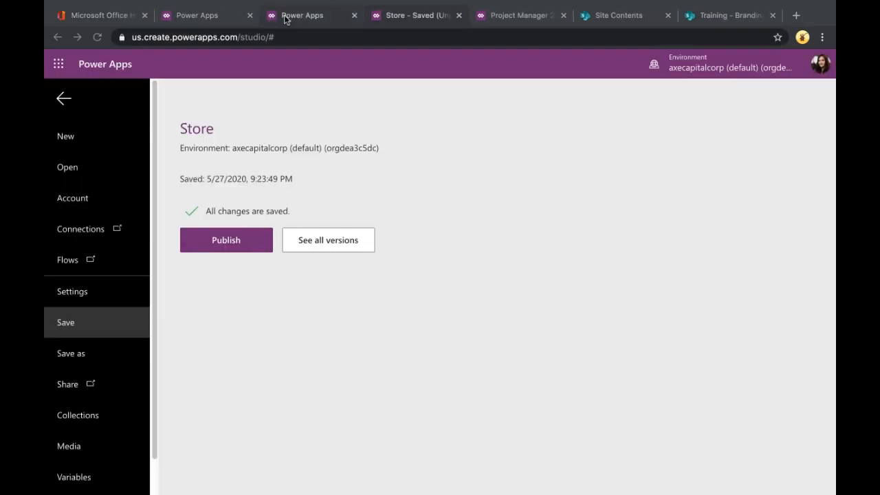
left_click(283, 16)
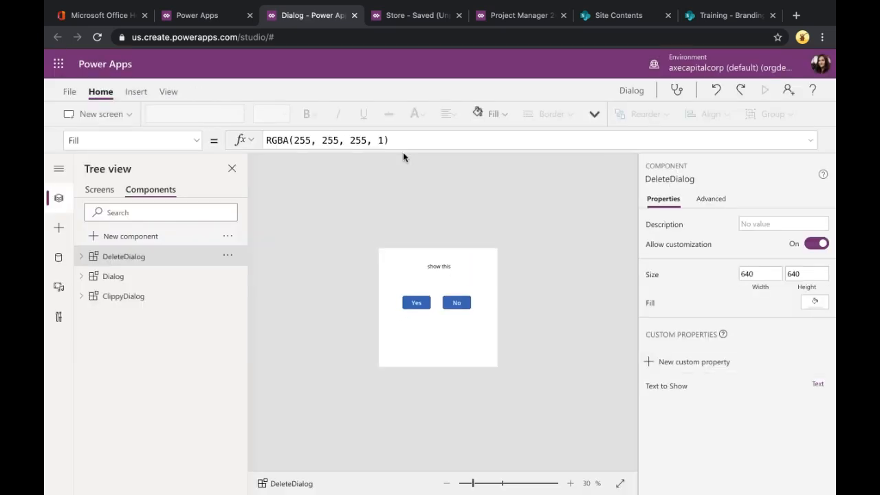
Step: Look through the Dialog and ClippyDialog components in the Dialog library
left_click(118, 282)
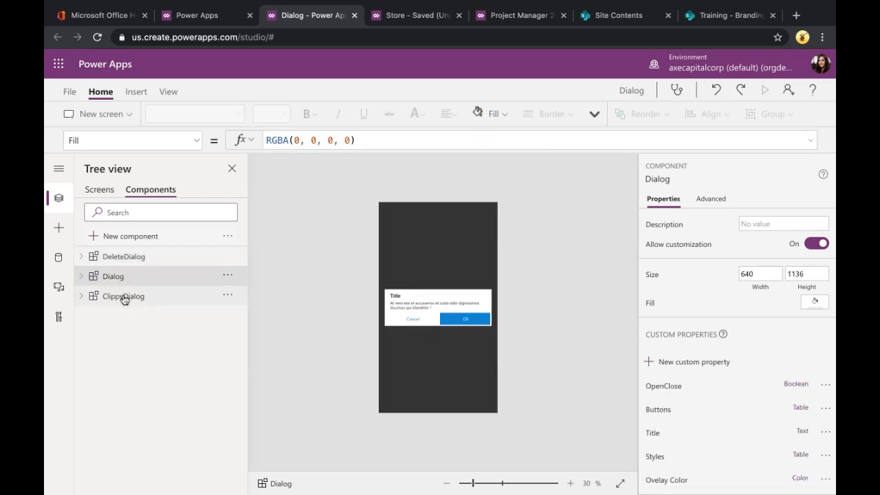
left_click(123, 299)
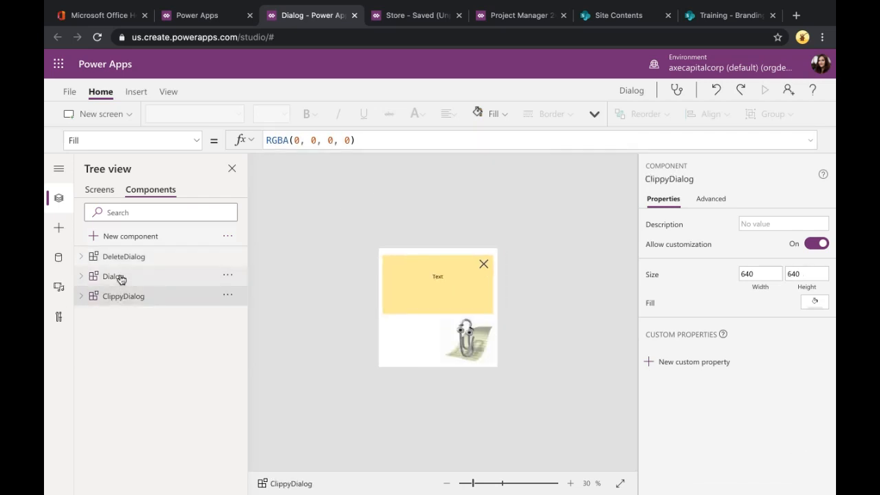
left_click(121, 279)
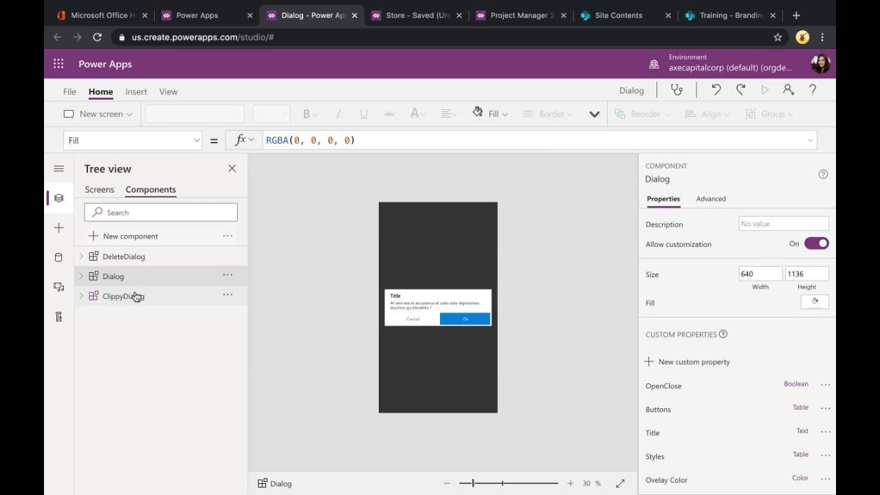
left_click(157, 297)
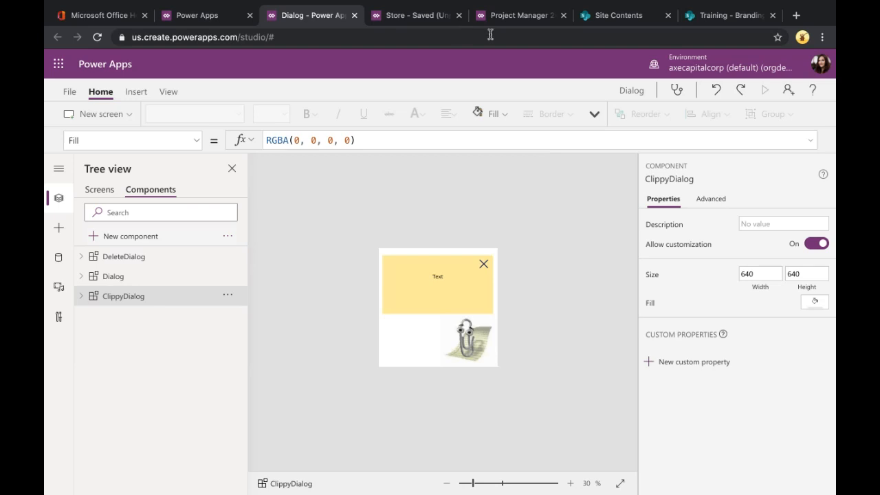
Step: Switch to the Project Manager 2000 app, collapse the items in its screen list, and show Screen1
left_click(516, 24)
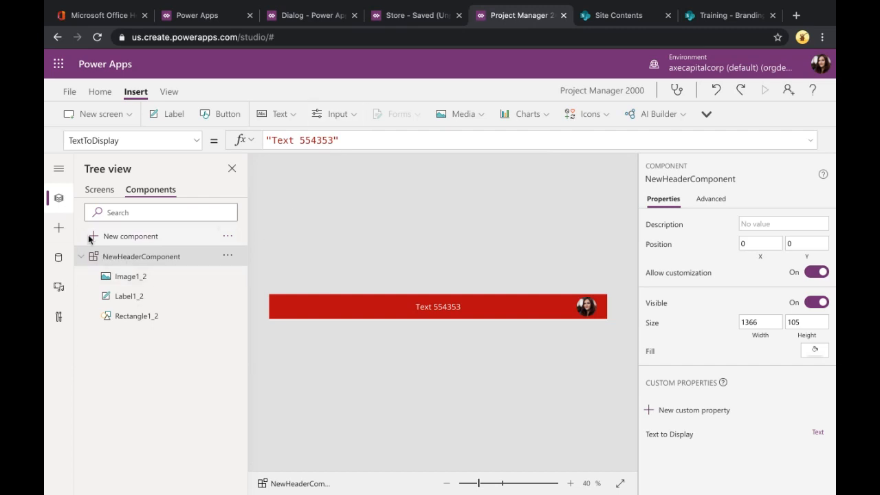
left_click(83, 257)
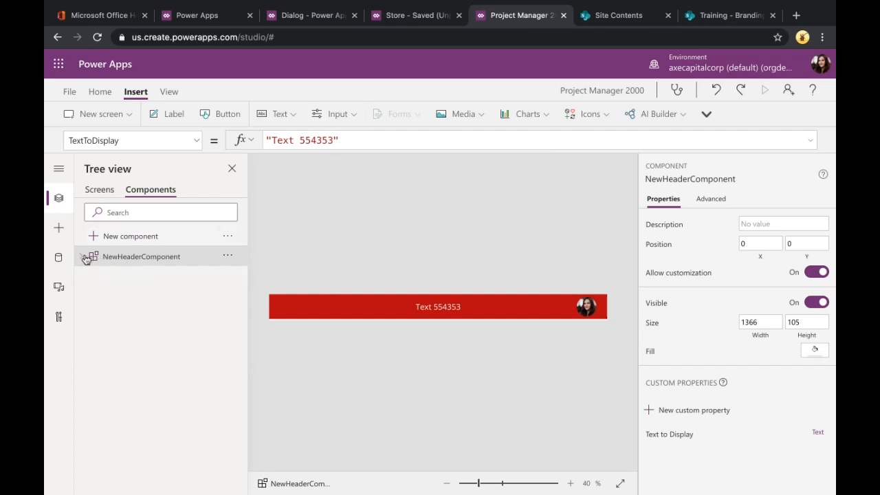
left_click(103, 192)
left_click(81, 257)
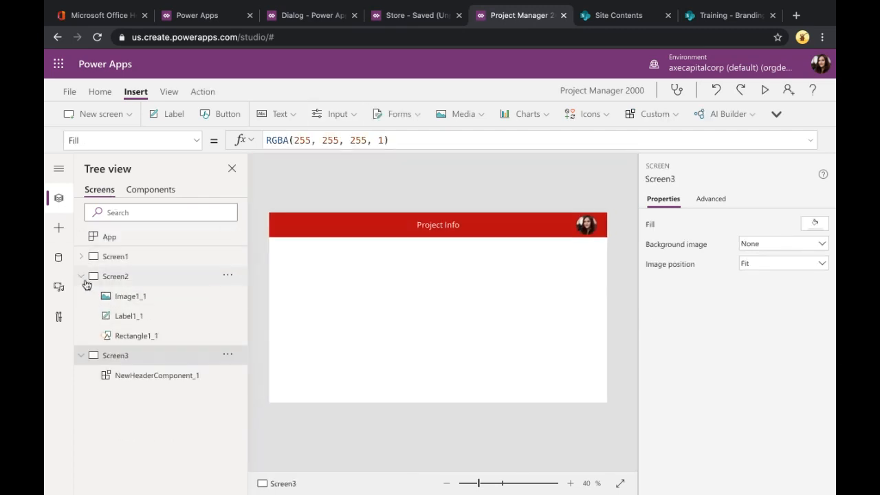
left_click(82, 276)
left_click(83, 295)
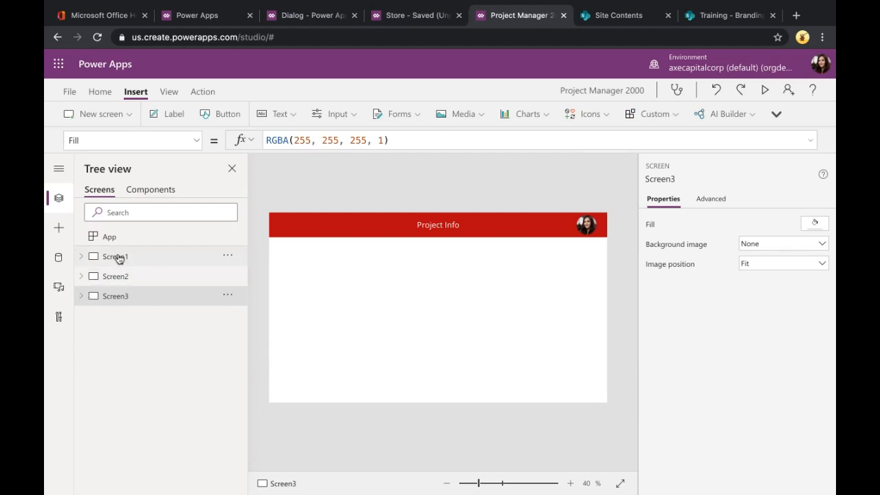
left_click(115, 256)
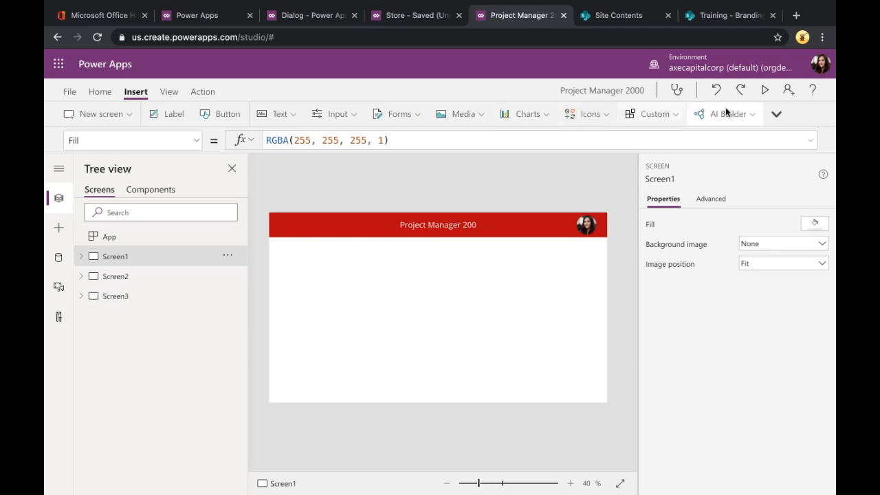
Step: Insert a gallery on Screen1 and choose the existing SharePoint connection for its data source
left_click(776, 114)
left_click(776, 113)
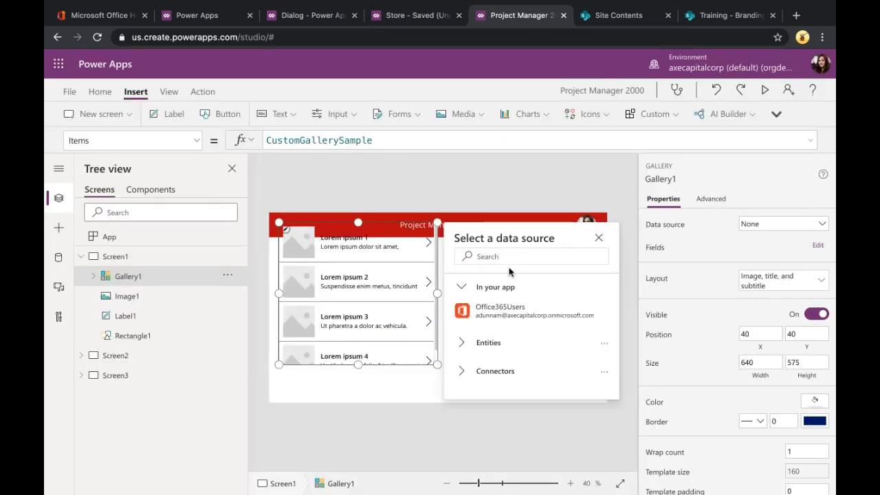
type("sharepoint")
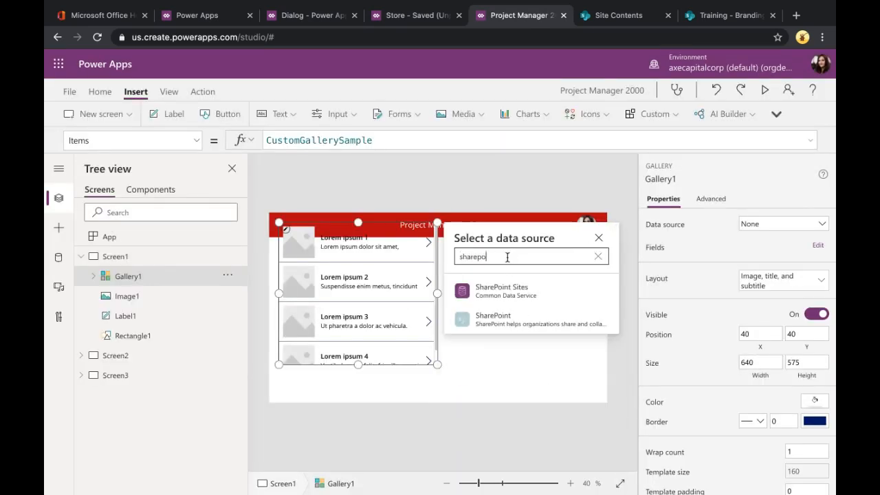
left_click(500, 314)
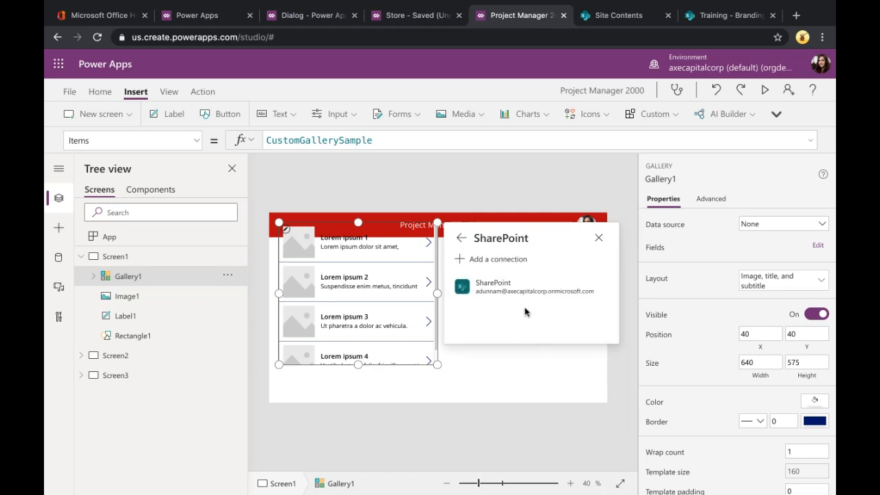
left_click(500, 286)
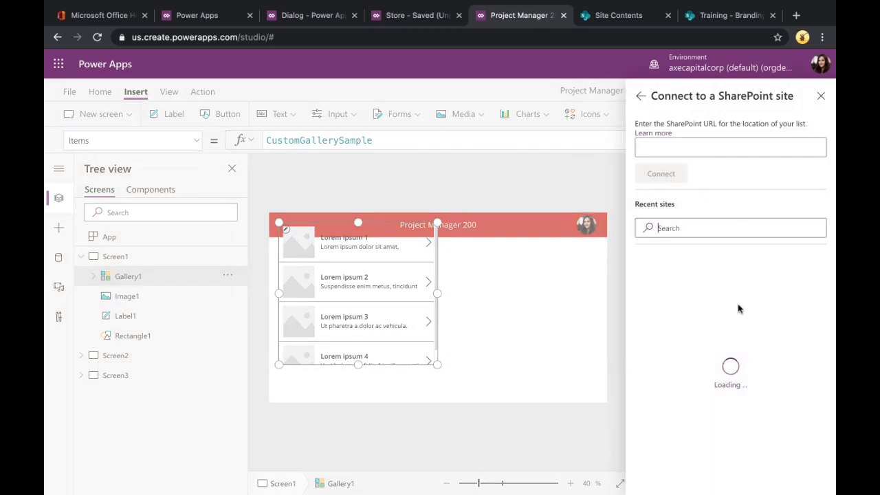
Step: Connect the gallery to the Product Catalog list of the IT Site and move it below the header to X 40, Y 140
scroll(712, 378, "down", 3)
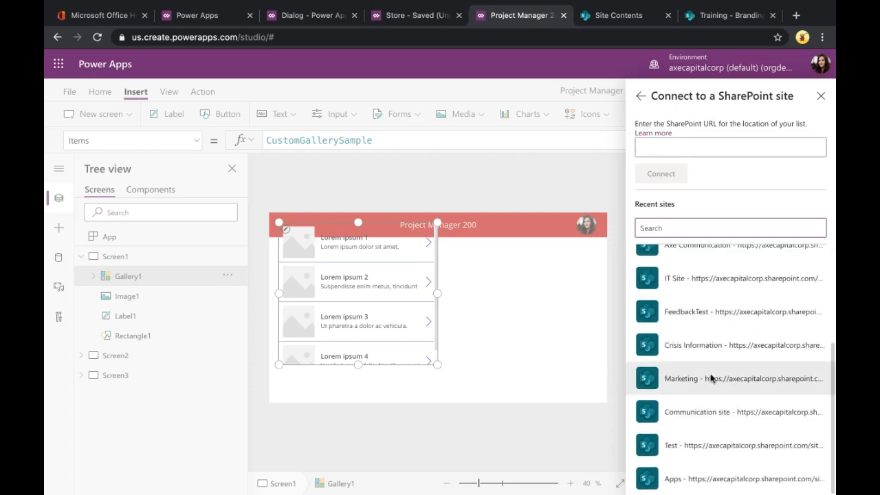
left_click(687, 278)
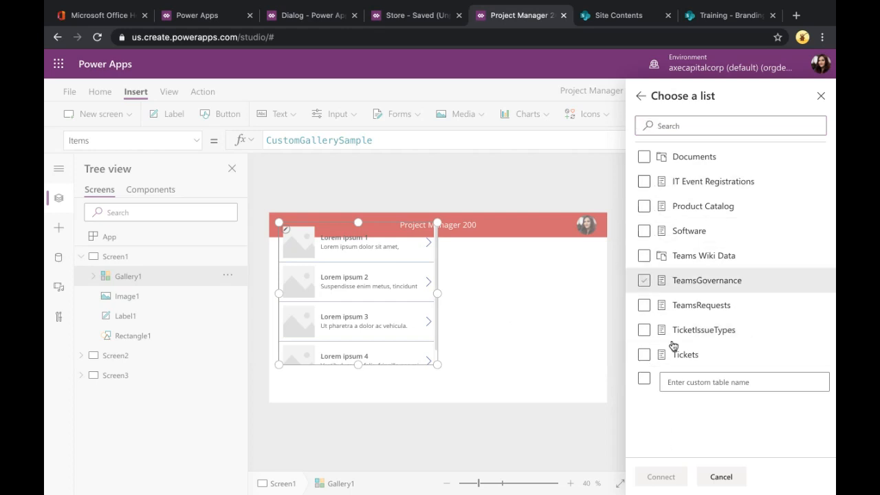
left_click(645, 208)
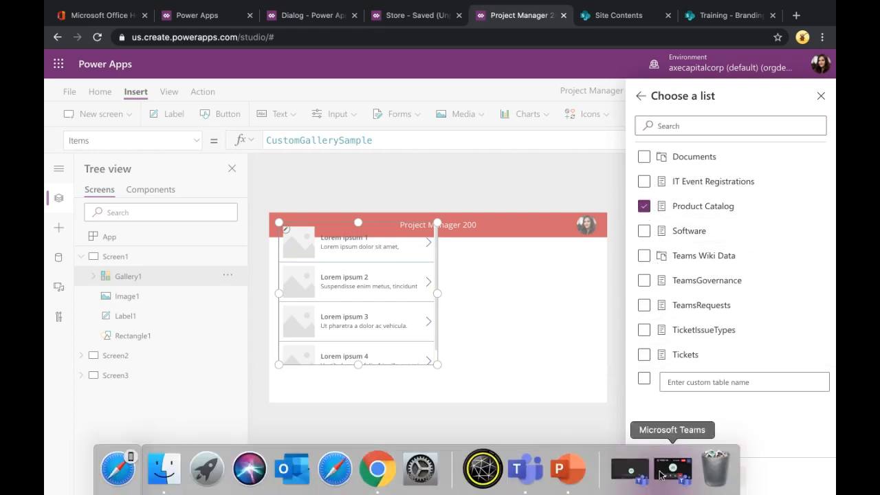
left_click(672, 478)
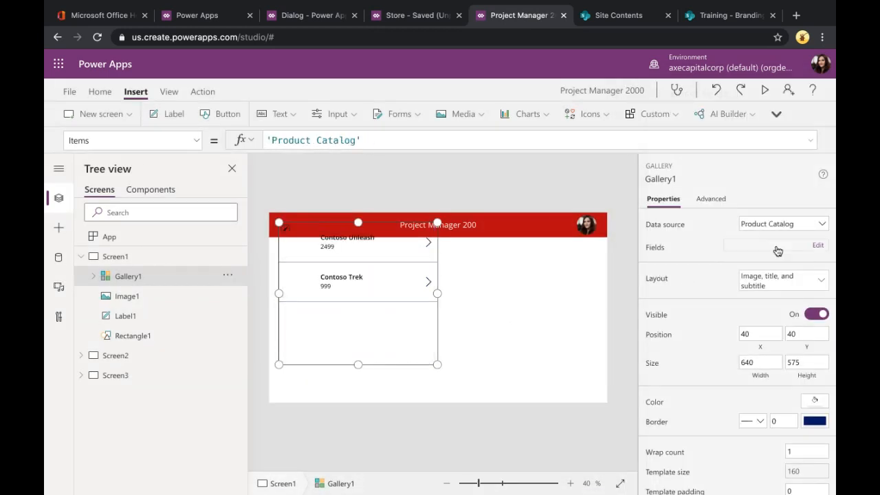
left_click_drag(370, 367, 372, 388)
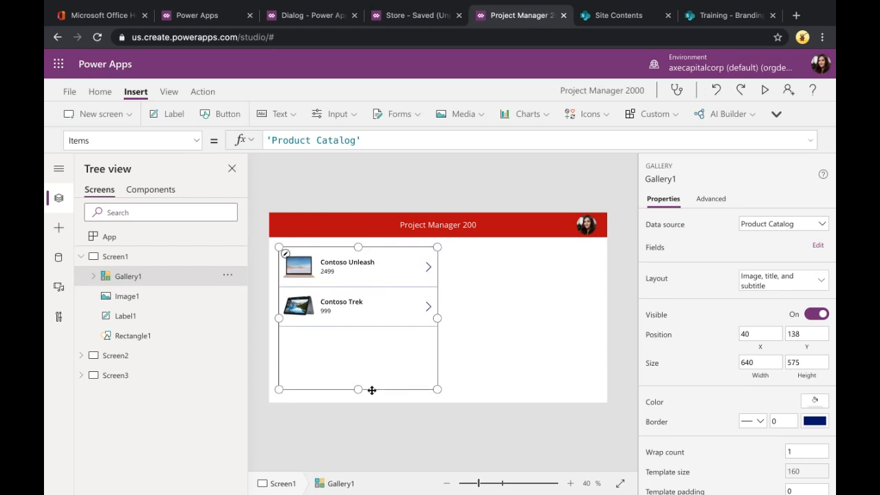
left_click(345, 202)
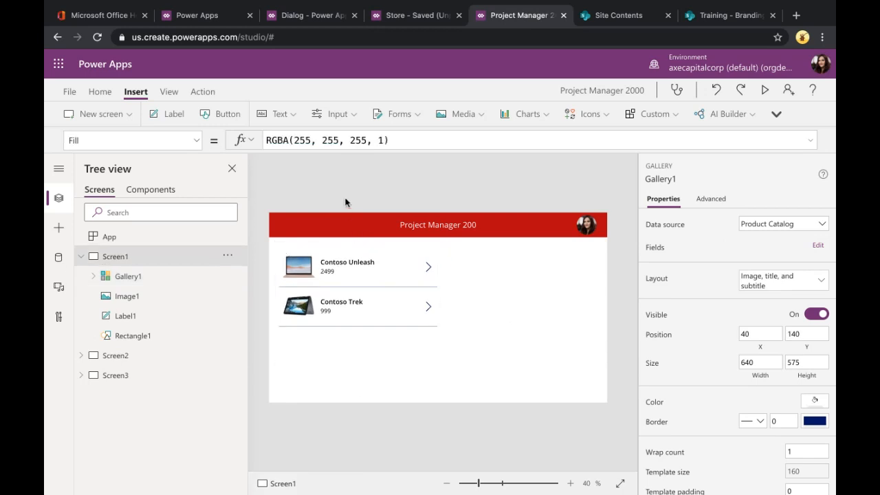
Step: Duplicate the gallery's arrow icon, place the copy at X 487, Y 50, and change it to a trash icon
left_click(425, 268)
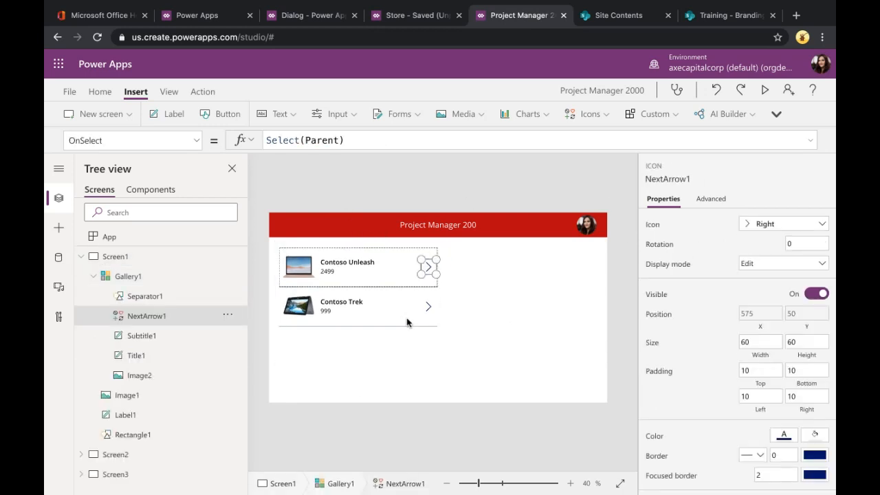
key("ctrl+v")
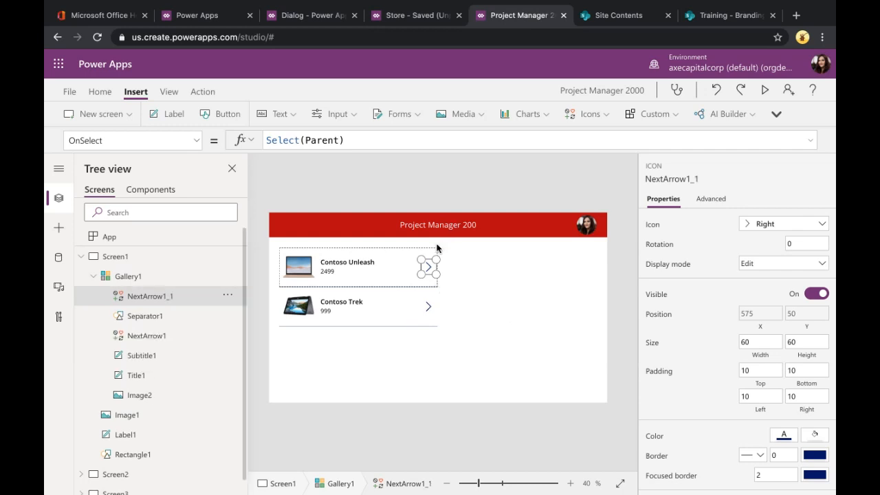
left_click_drag(428, 263, 406, 264)
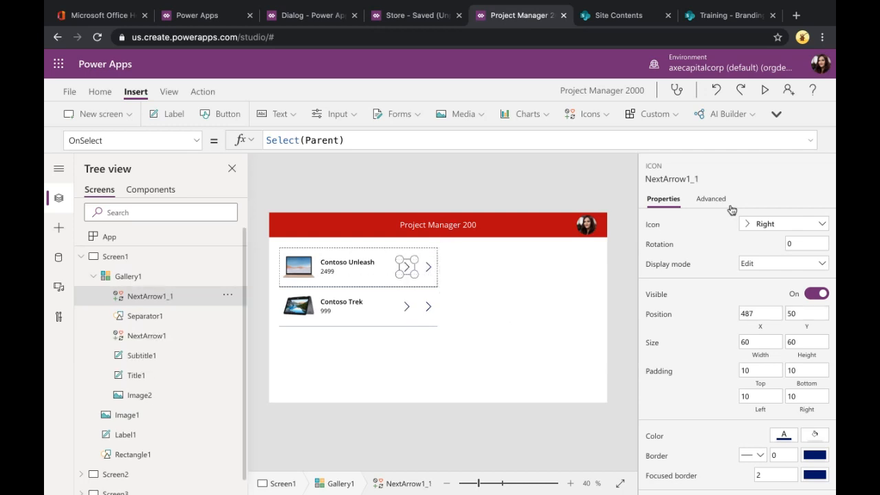
left_click(754, 223)
left_click(699, 384)
left_click(456, 193)
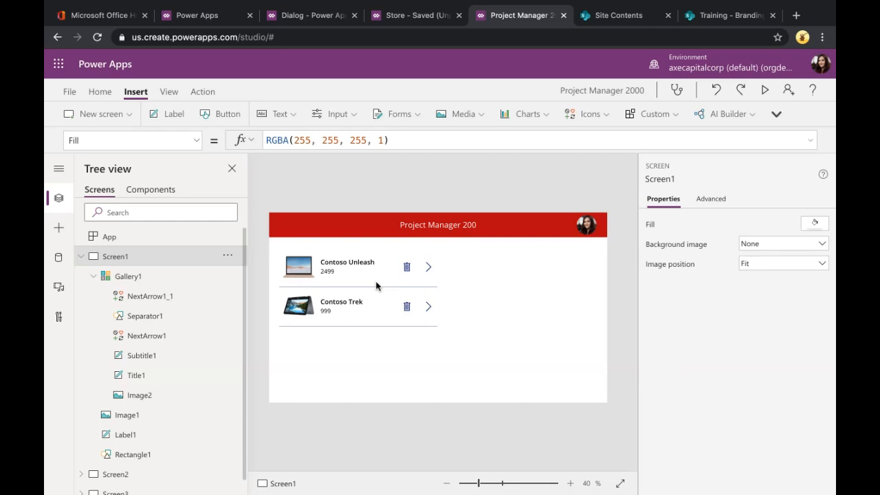
left_click(383, 358)
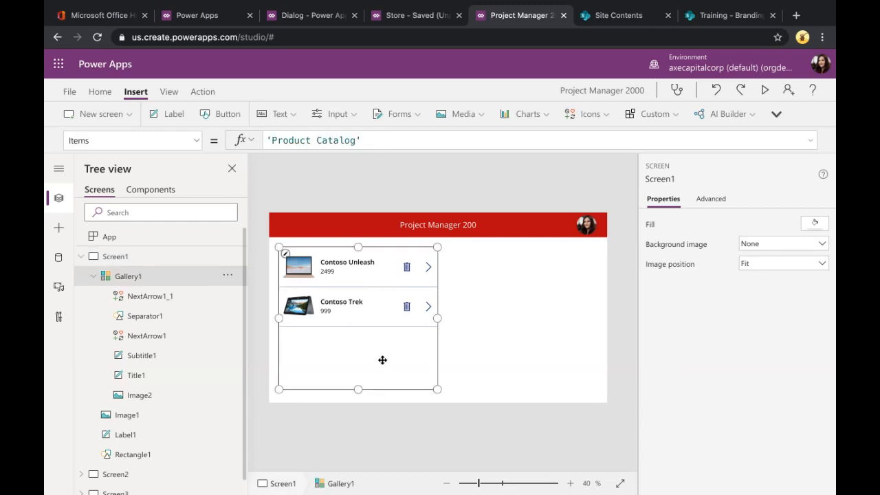
left_click(492, 344)
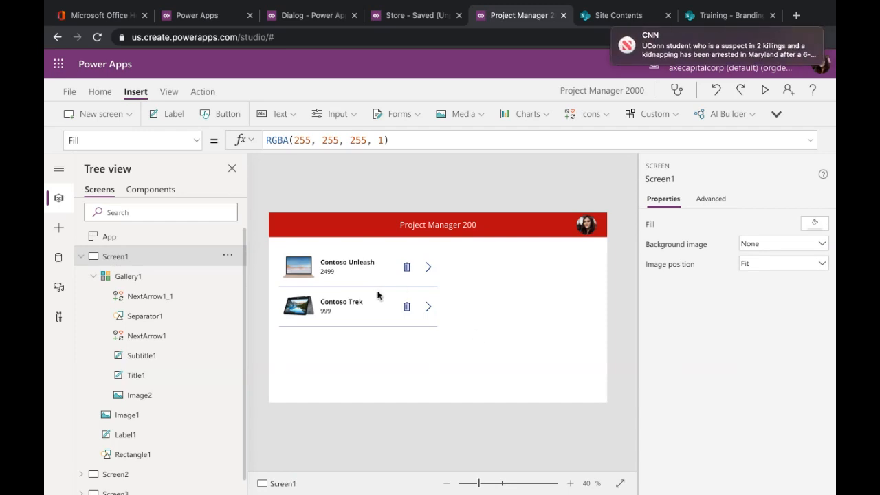
Step: Show the insertable controls and expand the custom group to review the app's own components
left_click(57, 229)
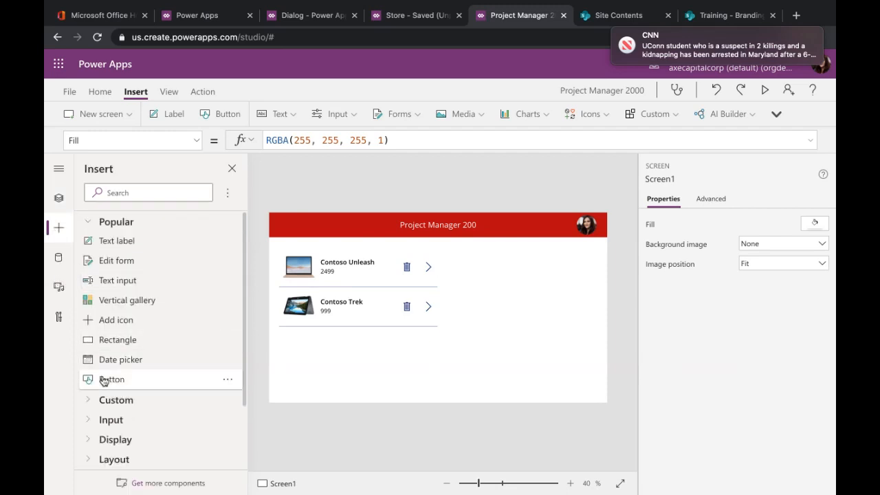
scroll(157, 313, "down", 3)
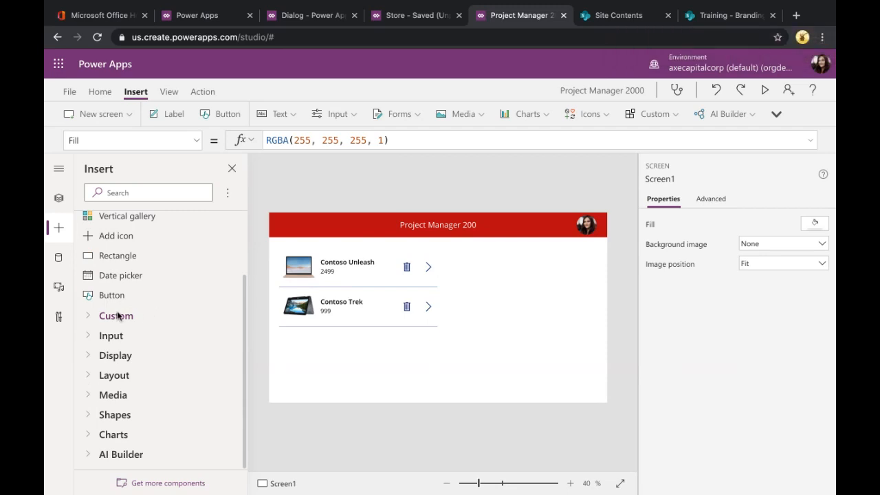
left_click(88, 317)
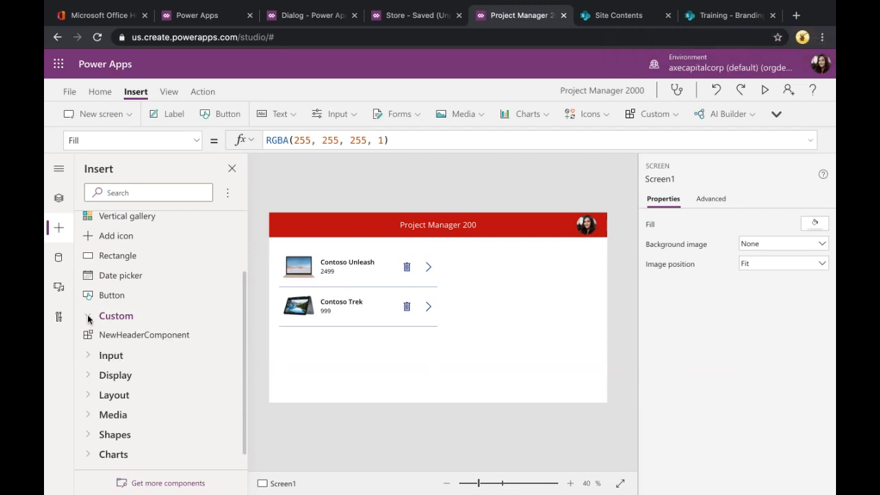
scroll(130, 340, "down", 1)
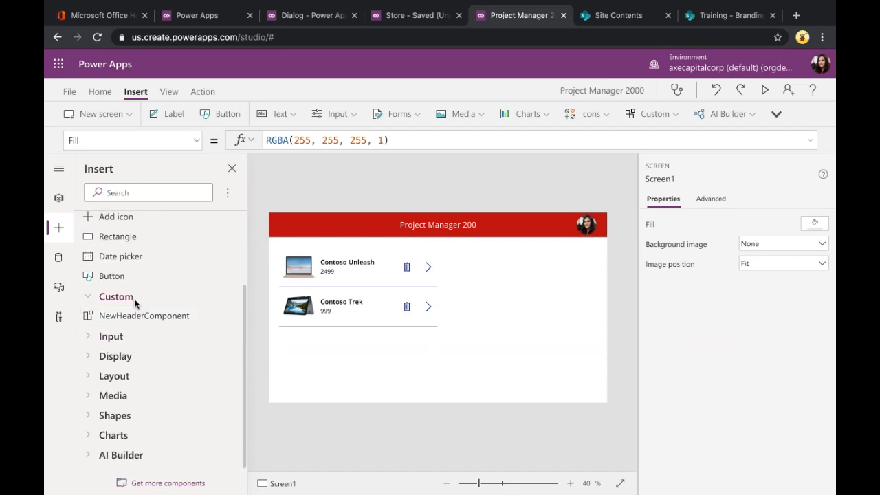
scroll(144, 318, "up", 1)
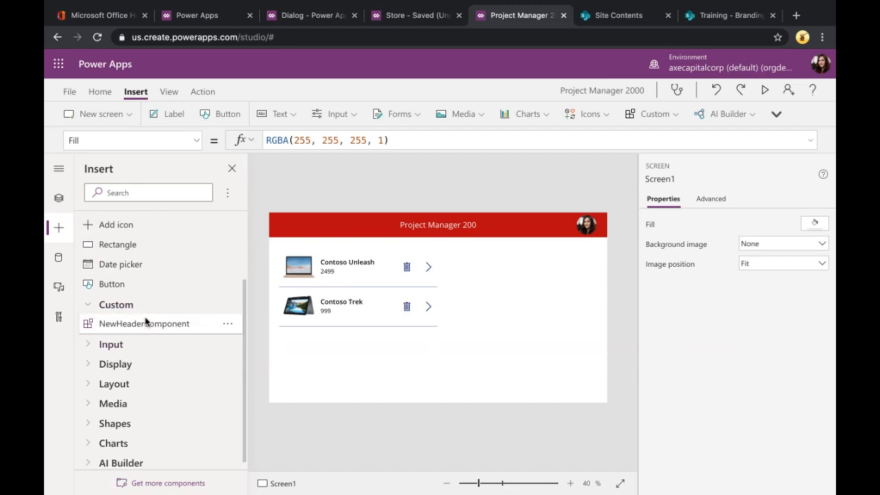
scroll(145, 318, "down", 1)
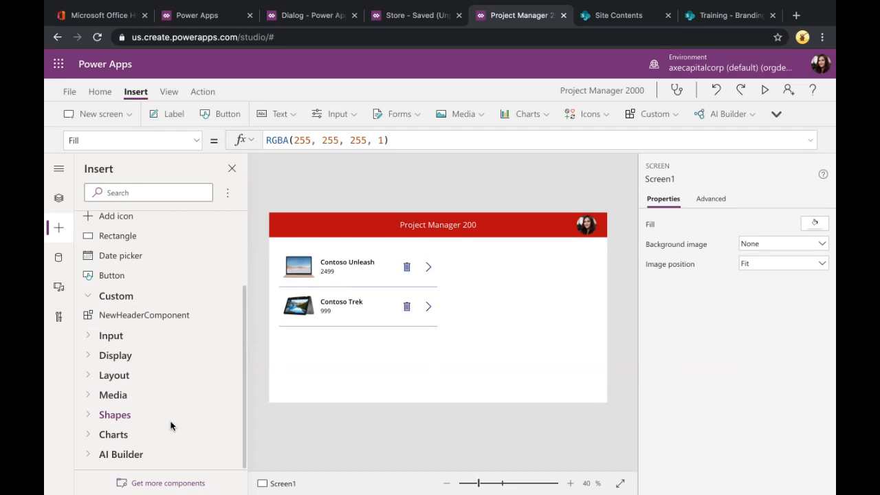
Step: Open the list of importable components and show the ones in the Dialog library
left_click(168, 483)
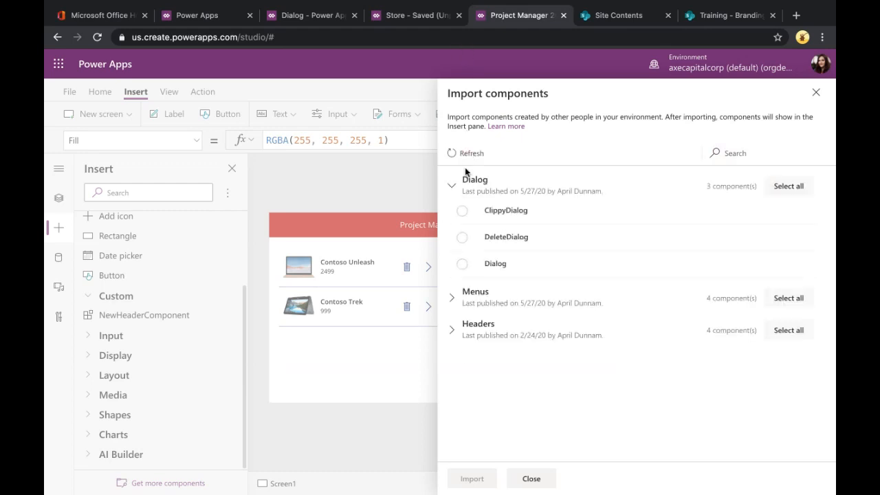
left_click(452, 185)
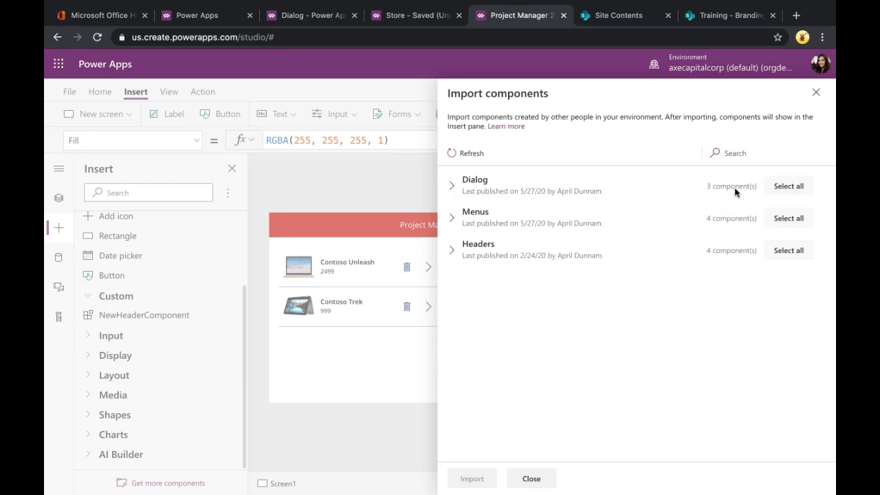
left_click(453, 185)
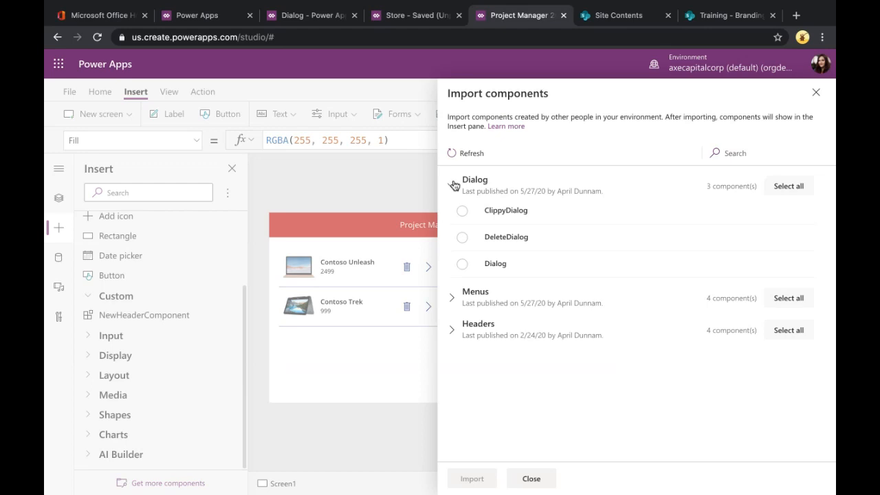
left_click(460, 211)
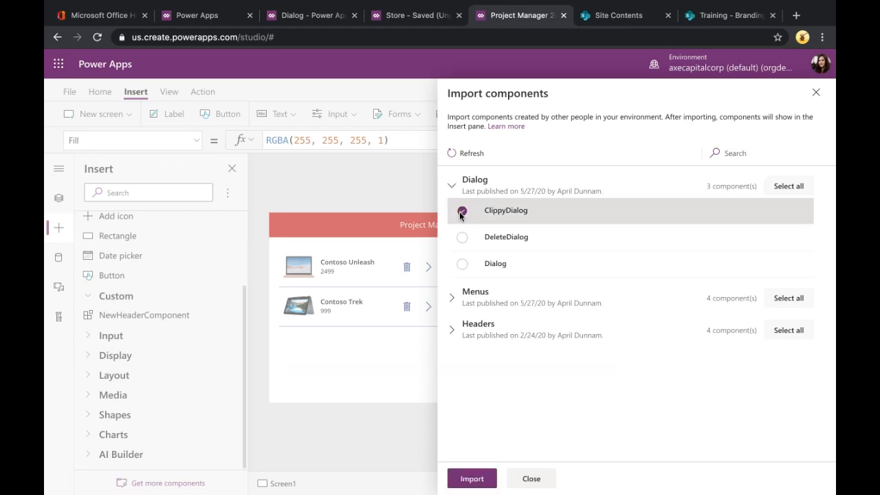
left_click(462, 236)
left_click(461, 212)
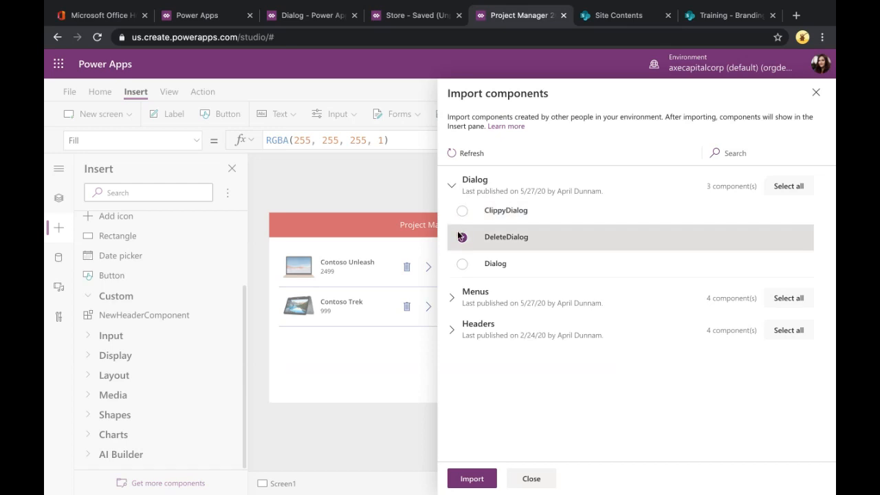
left_click(459, 238)
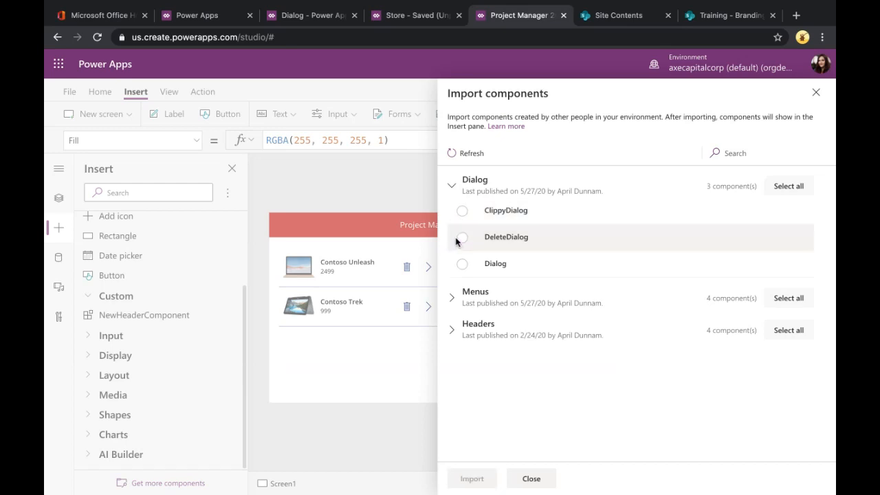
Step: Import only the Dialog component from the Dialog library and locate the library components group among the insertable controls
left_click(462, 263)
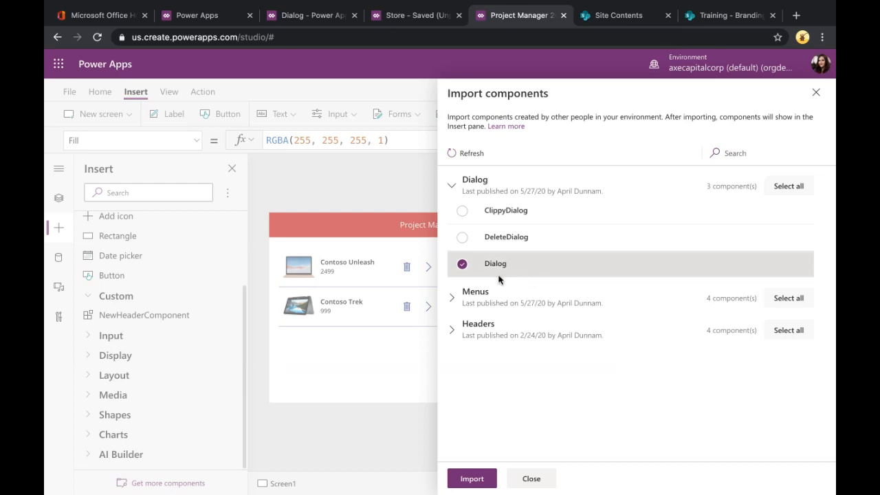
left_click(472, 479)
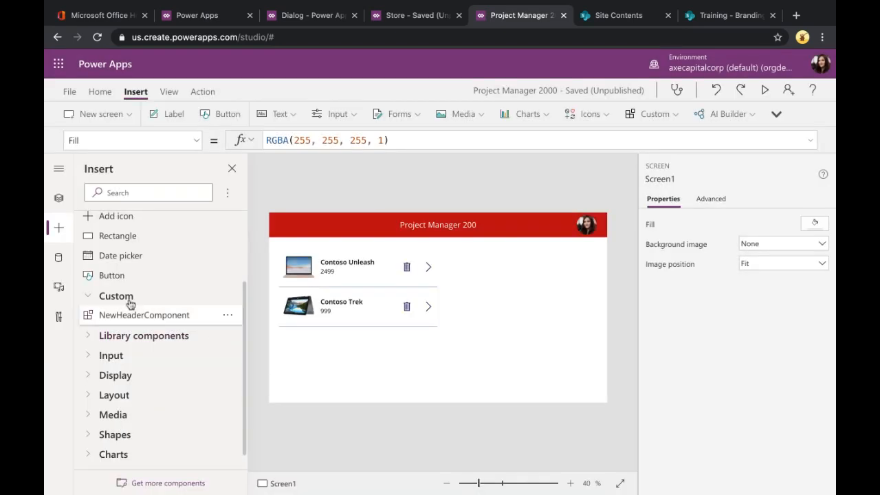
scroll(147, 343, "up", 3)
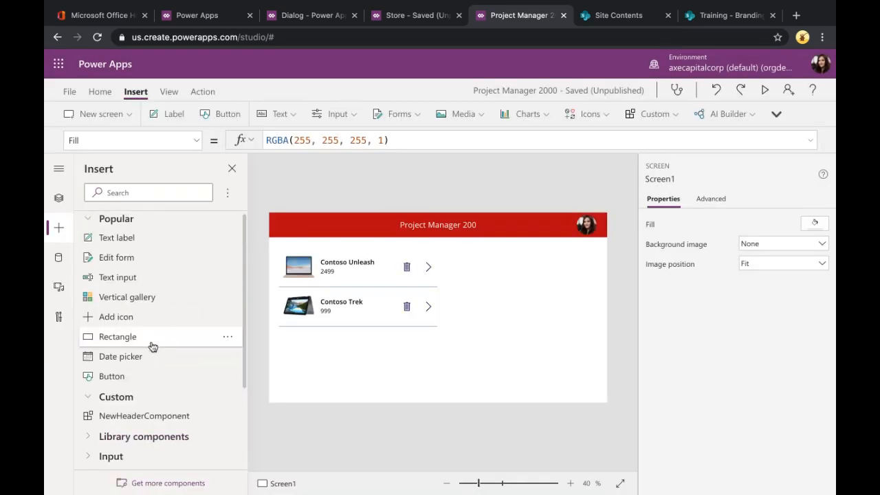
scroll(151, 345, "down", 3)
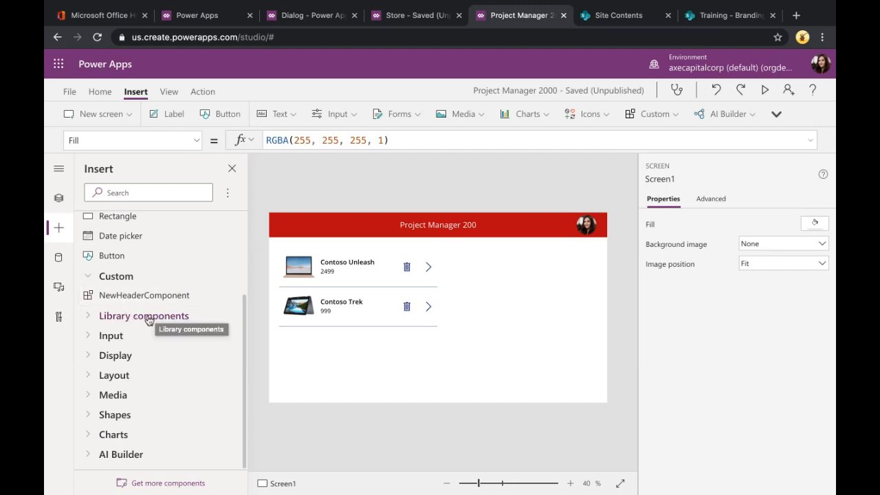
Step: Insert the Dialog component from the library components onto Screen1
left_click(92, 321)
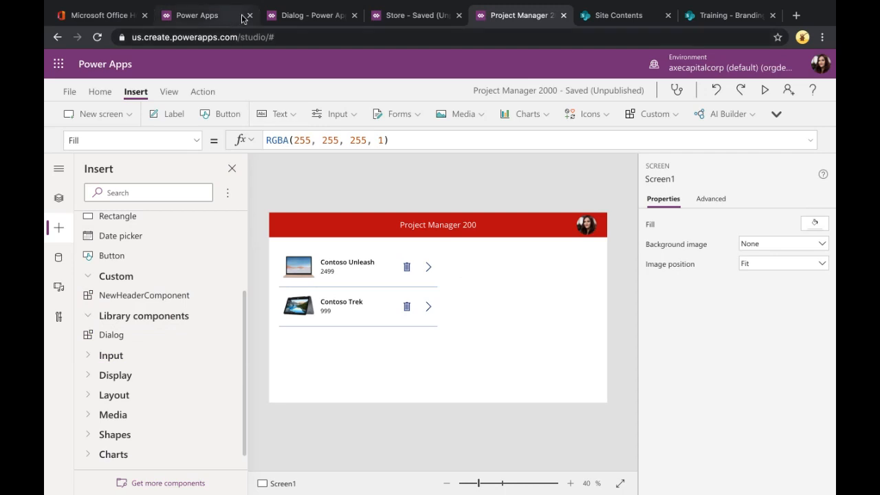
left_click(208, 17)
left_click(288, 16)
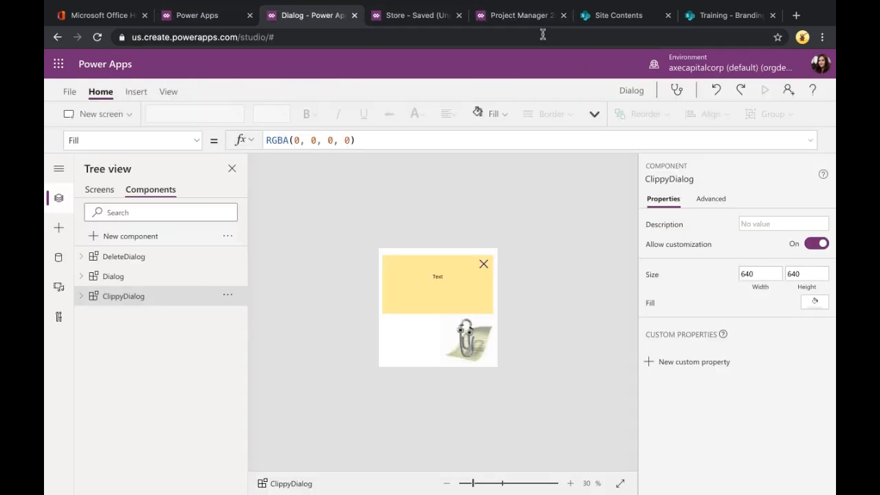
left_click(519, 17)
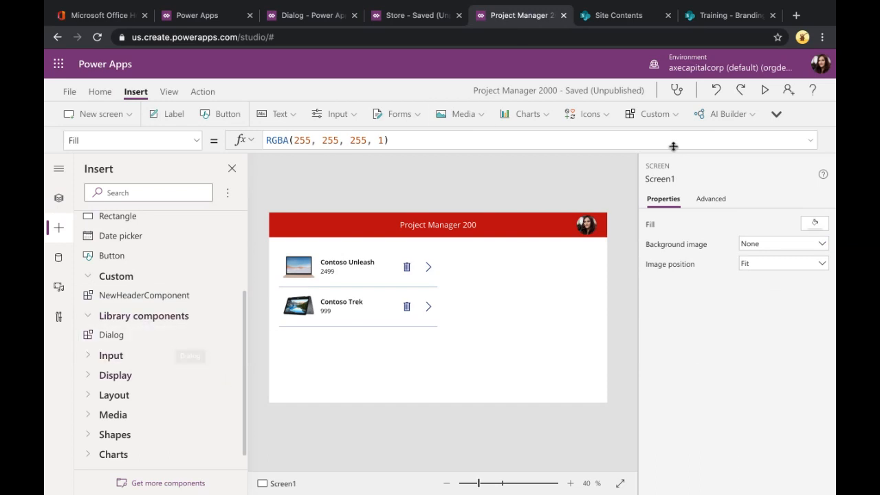
left_click(112, 336)
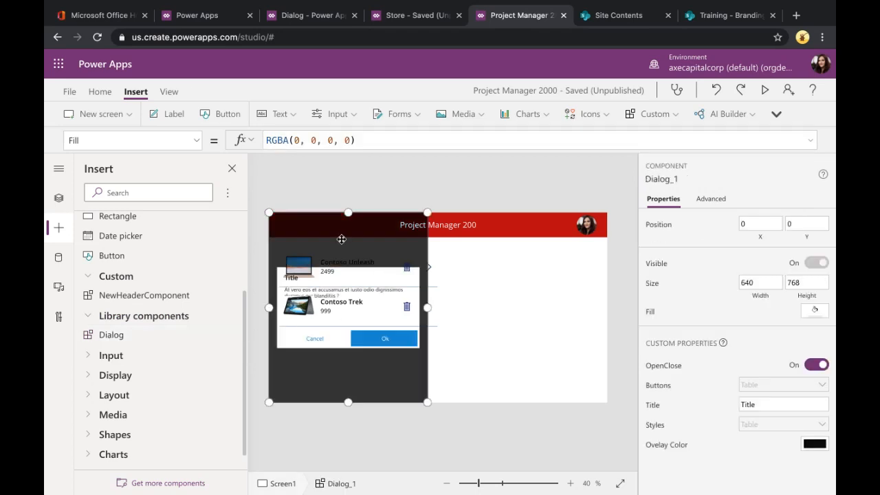
Step: Move the dialog over the right half of Screen1 at about X 736, Y 0 and resize it to about 630 by 730
left_click_drag(317, 303, 522, 304)
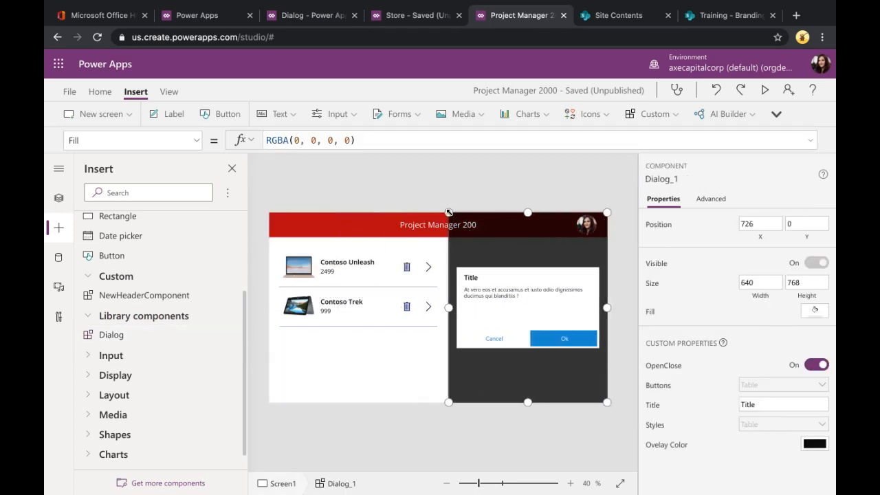
left_click_drag(448, 213, 485, 221)
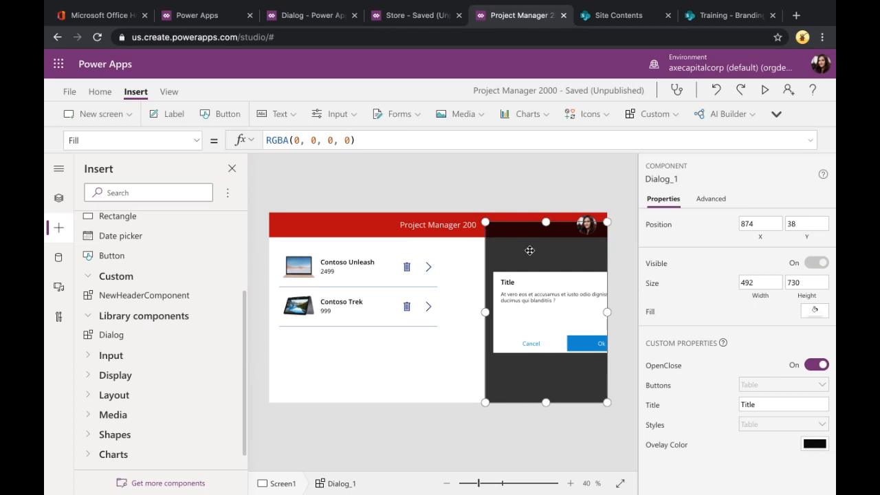
left_click_drag(529, 250, 495, 256)
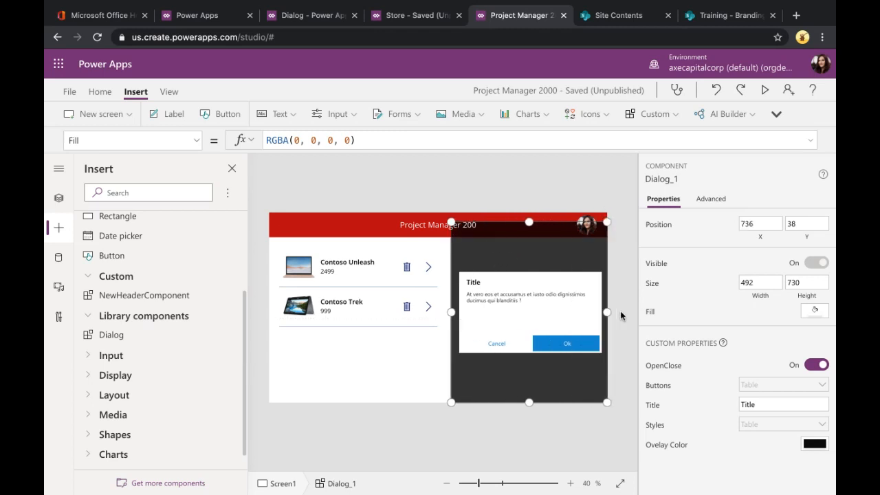
left_click_drag(552, 369, 551, 359)
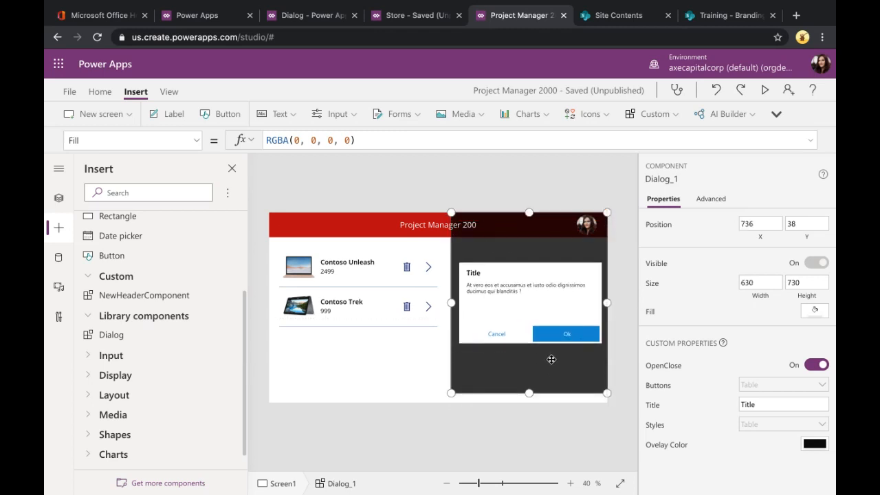
left_click(437, 188)
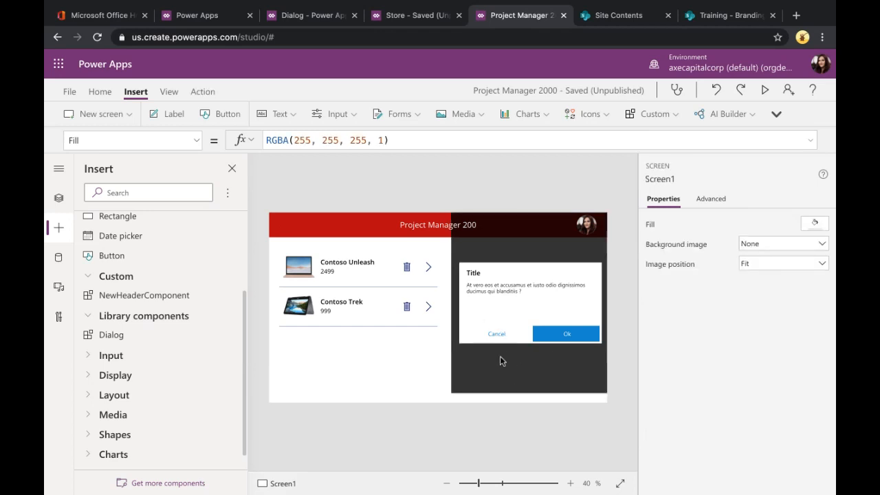
left_click(362, 366)
Step: Show the Visible property formula of the dialog on Screen1
left_click(533, 383)
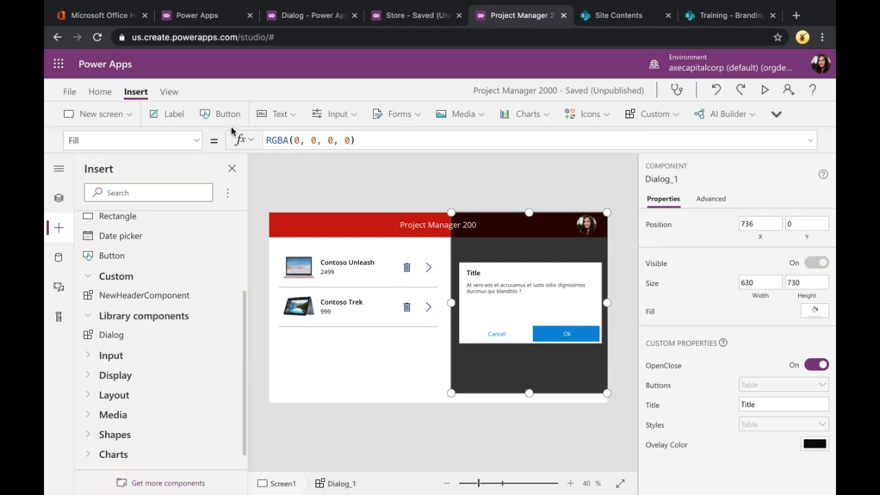
left_click(198, 141)
scroll(163, 299, "down", 2)
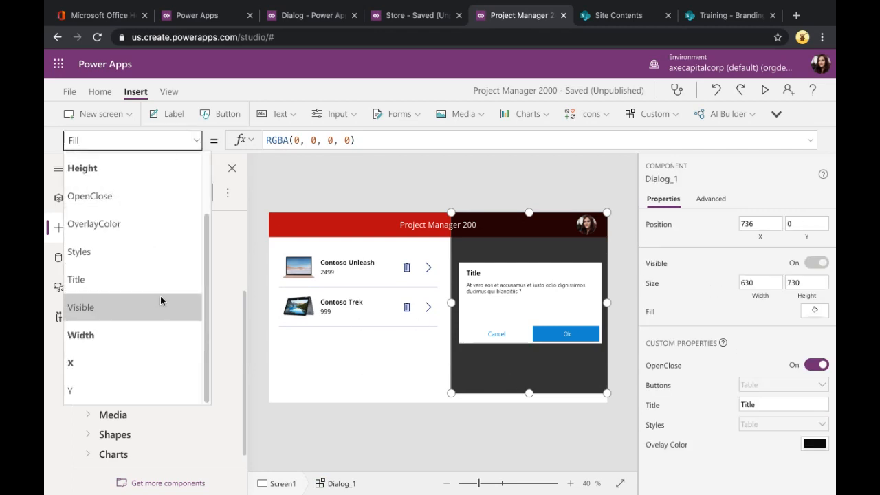
left_click(118, 308)
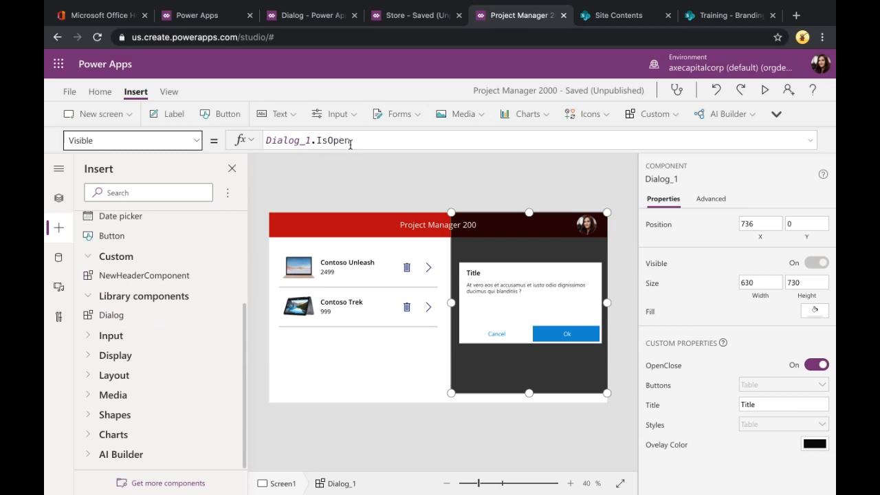
Step: Extend the OnSelect formula of the gallery's trash icon to Select(Parent);Set(showDialog,true)
left_click(408, 269)
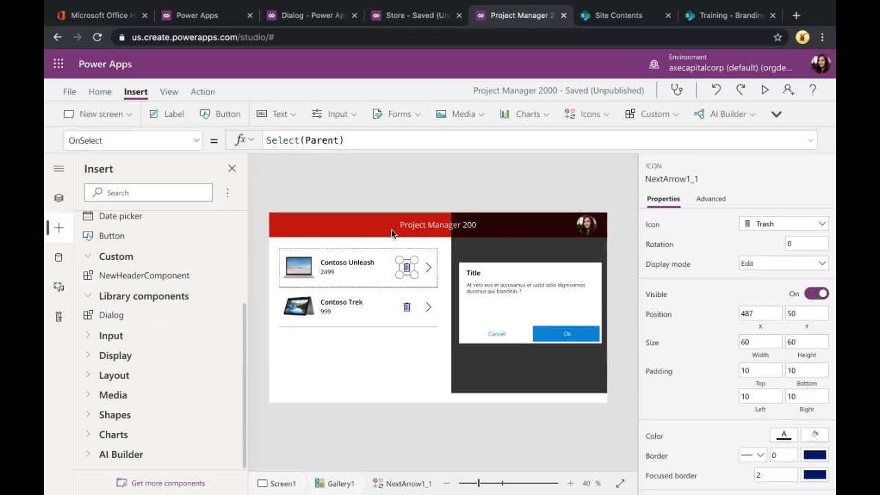
left_click(391, 145)
type(";Set")
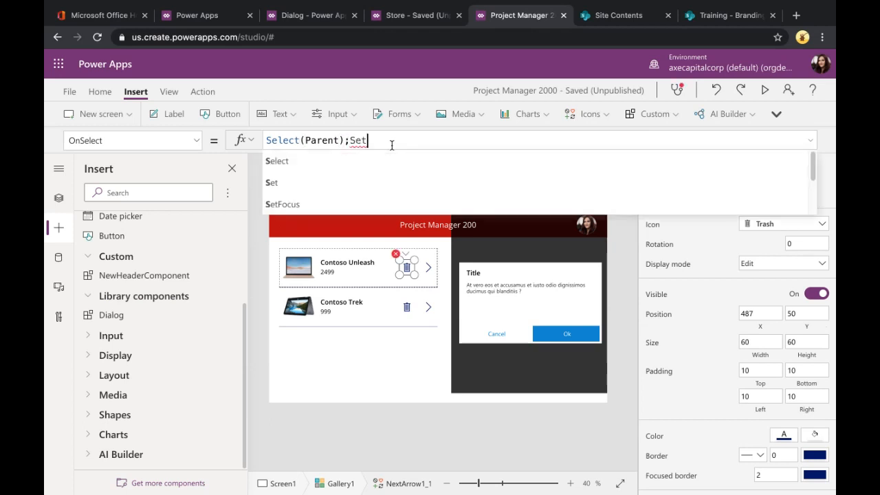
type("(show")
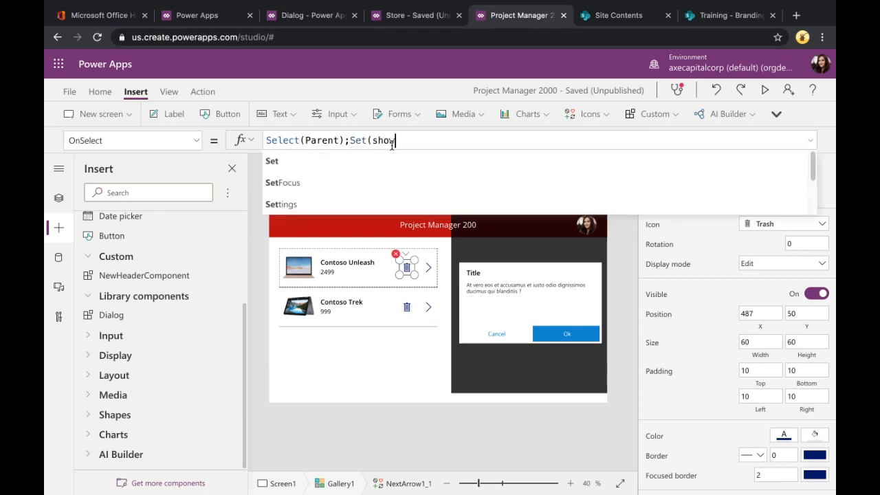
type("Dialog,true)")
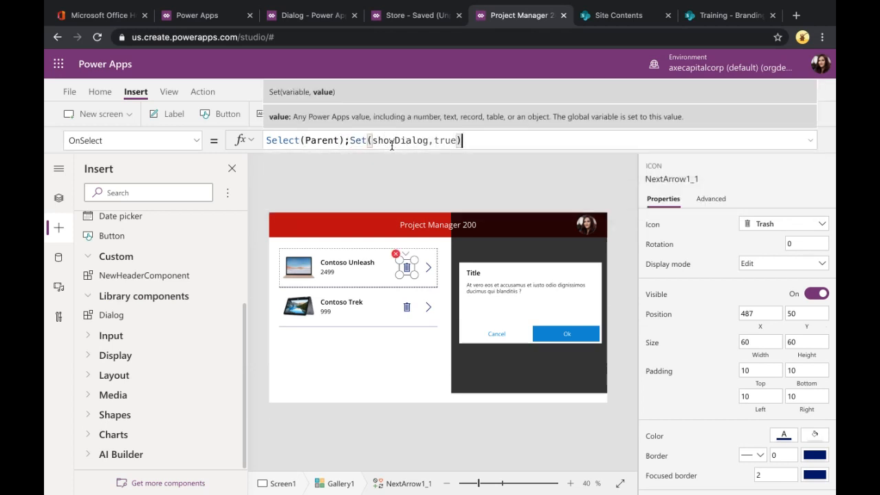
Step: Replace the dialog's Visible formula with the variable showDialog
left_click(500, 310)
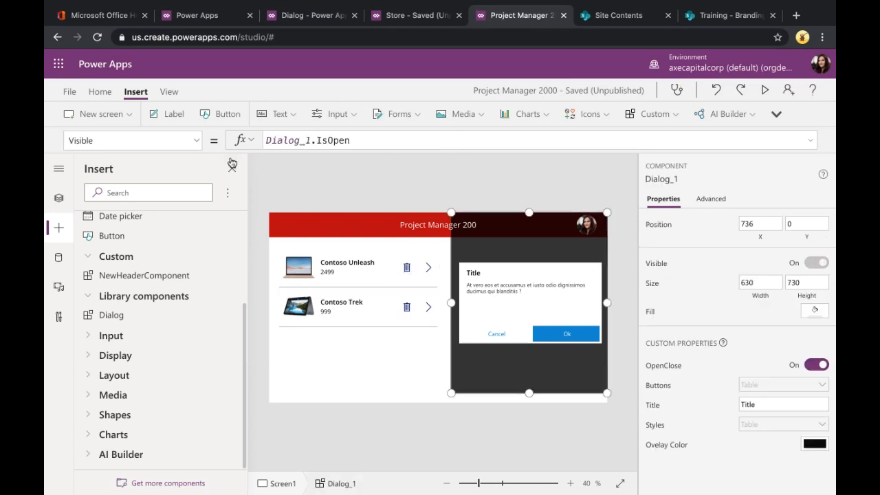
left_click_drag(388, 142, 253, 140)
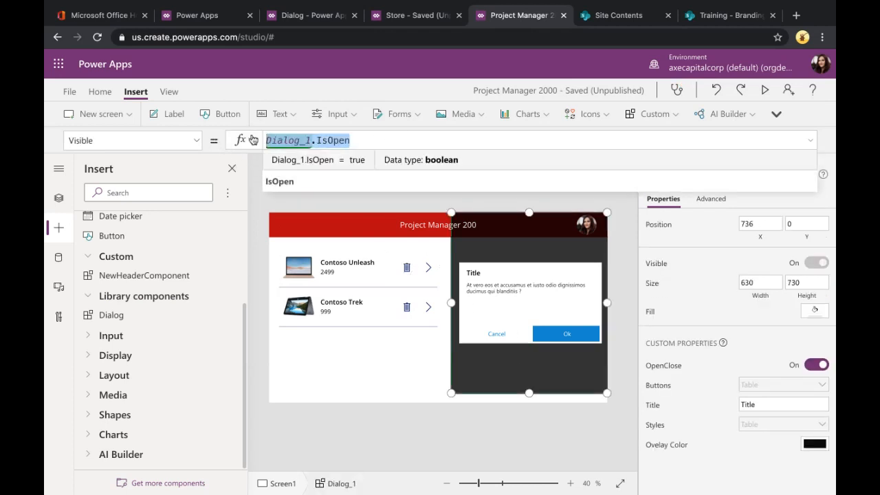
type("showDialog")
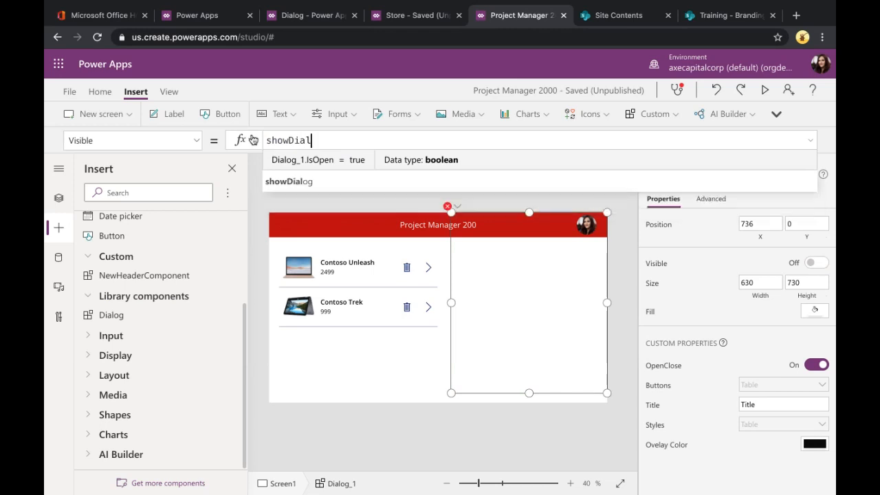
Step: Preview the app, test the trash icon of the Contoso Unleash item, and leave the preview
left_click(763, 90)
left_click(366, 180)
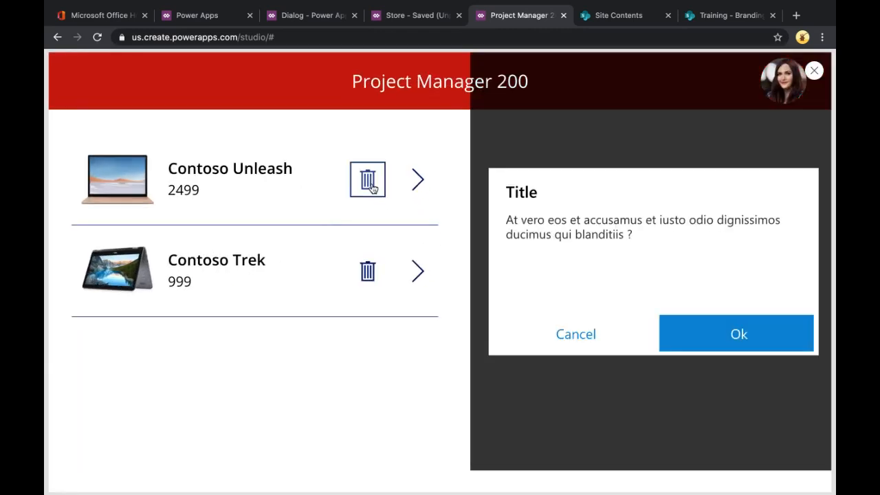
left_click(813, 71)
left_click(560, 314)
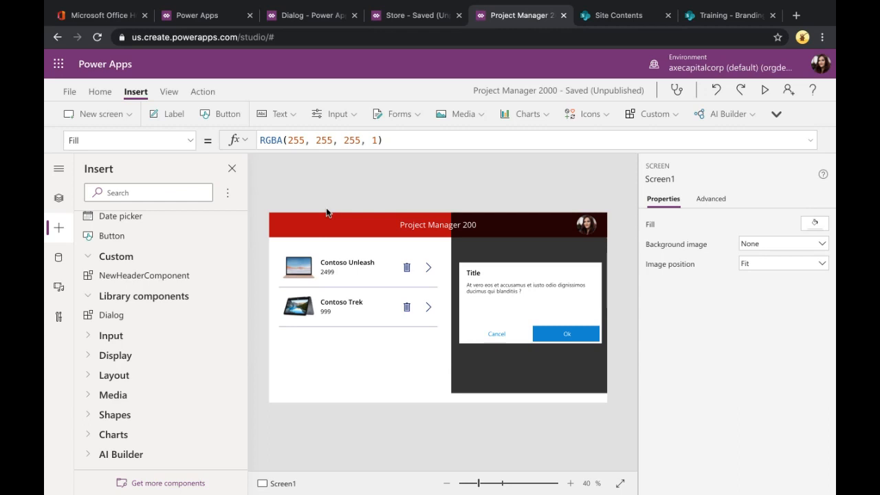
Step: Enlarge the dialog on Screen1 to about 1024 by 768, starting at about X 342, Y 0
left_click(539, 377)
left_click_drag(445, 396, 351, 416)
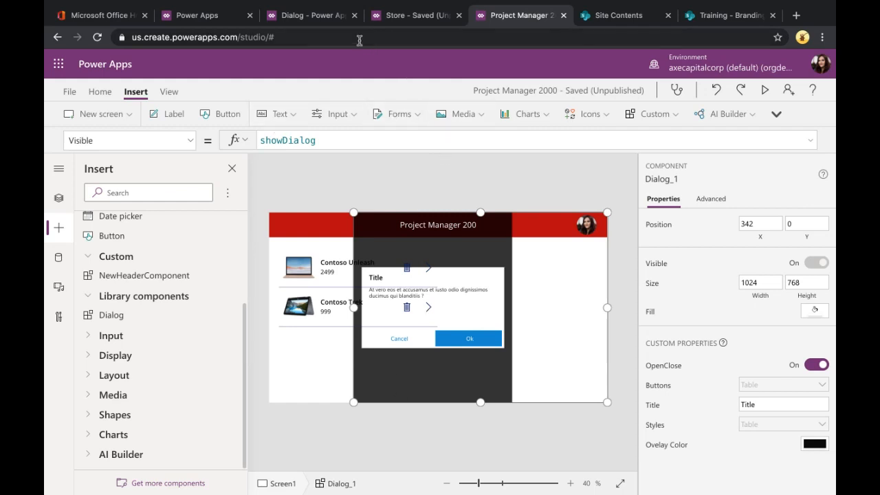
Step: In the Dialog component library, set the Dialog component's size to 1366 by 780 and widen its dark overlay rectangle to 1366
left_click(311, 15)
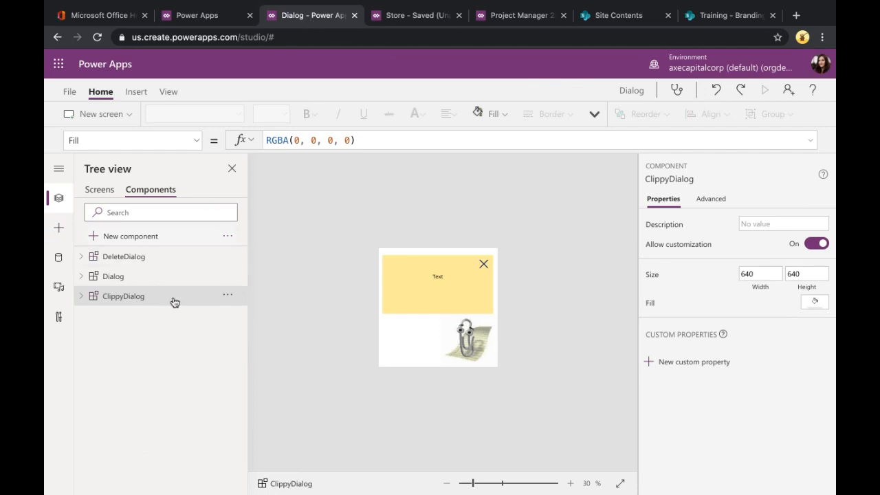
left_click(145, 282)
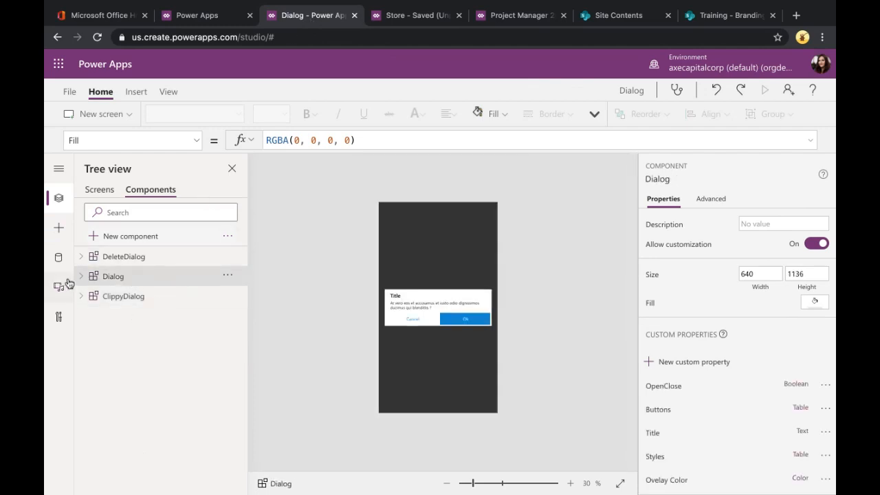
left_click(763, 272)
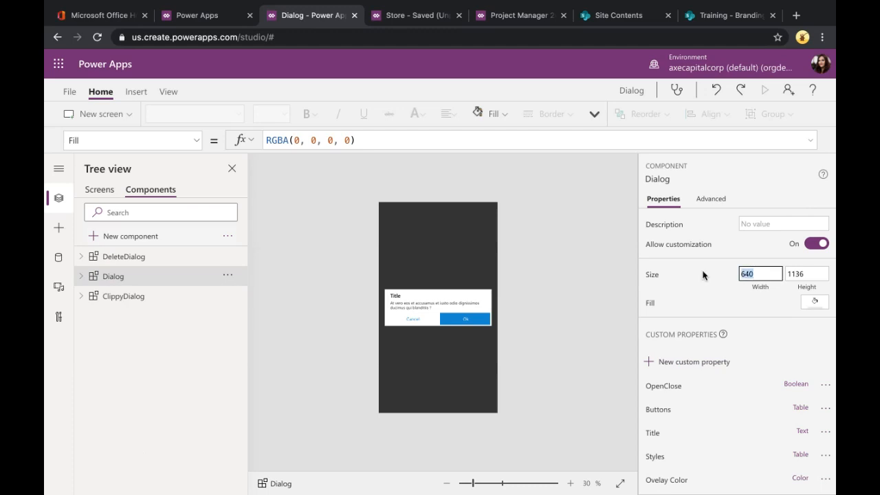
type("1366")
key("Tab")
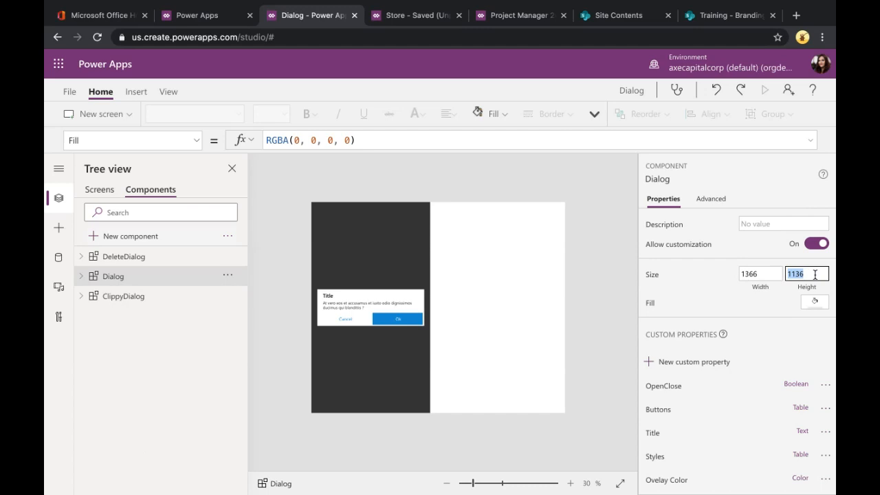
type("780")
key("Tab")
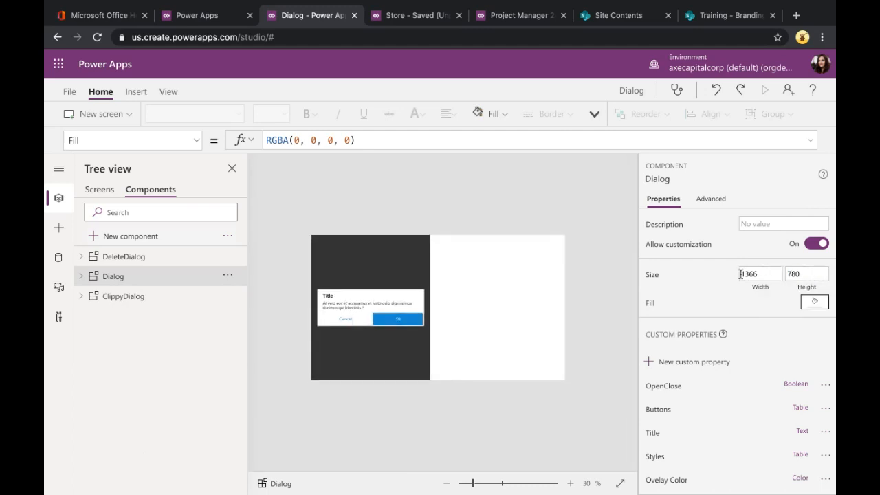
left_click(397, 357)
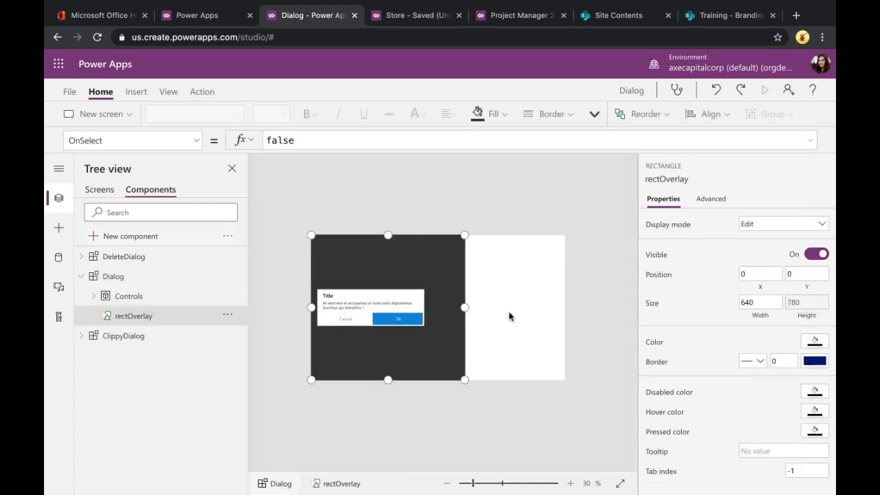
Step: Try to move the dialog's controls within the Dialog component, and undo the shift of the title label
left_click(143, 297)
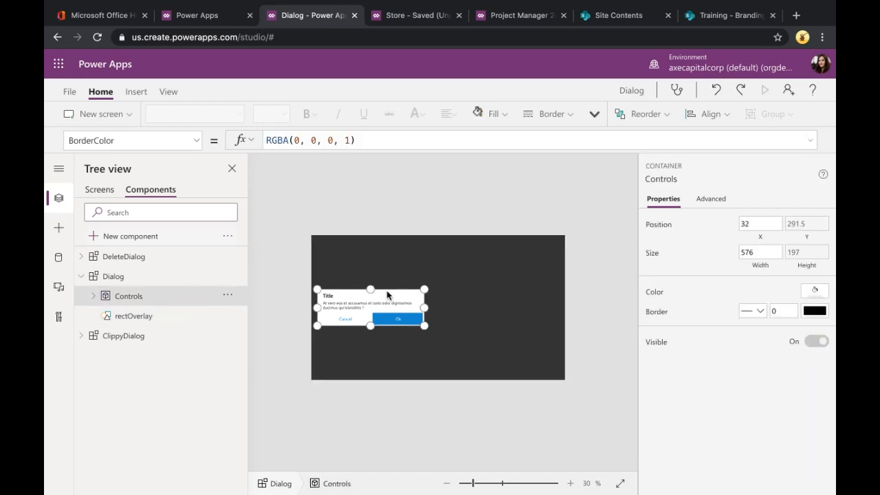
left_click(387, 295)
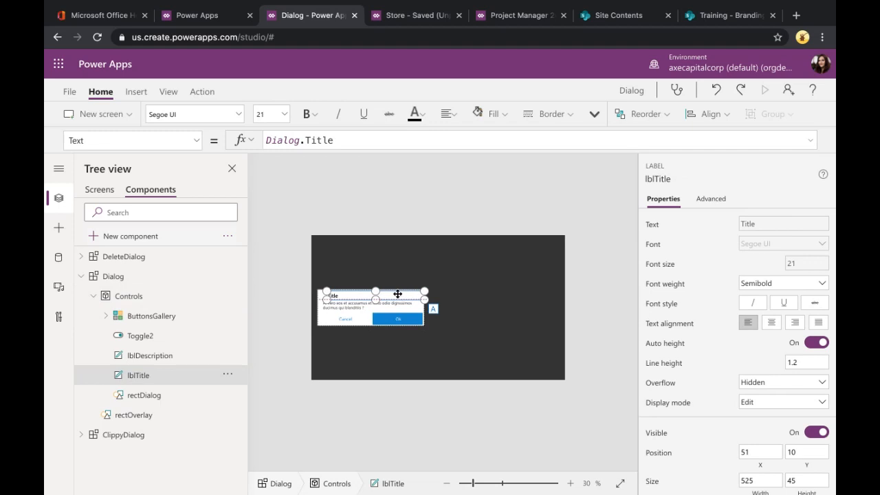
left_click(349, 259)
left_click(712, 90)
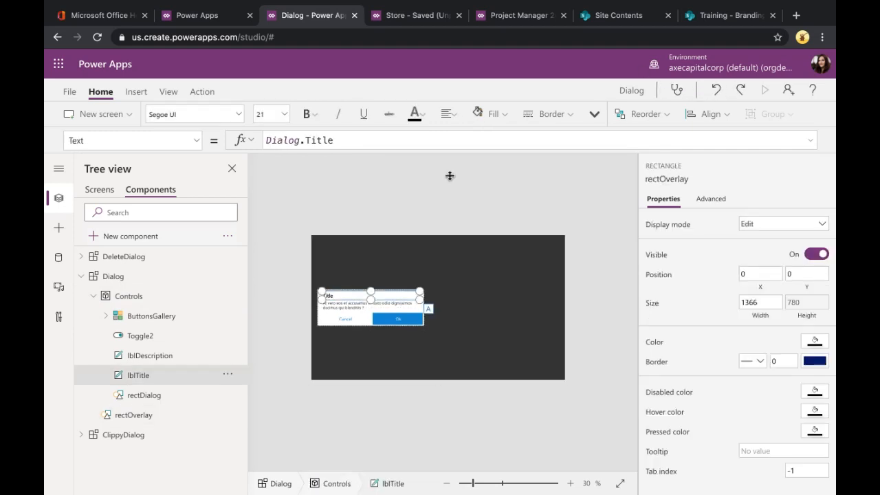
left_click(450, 176)
left_click(332, 279)
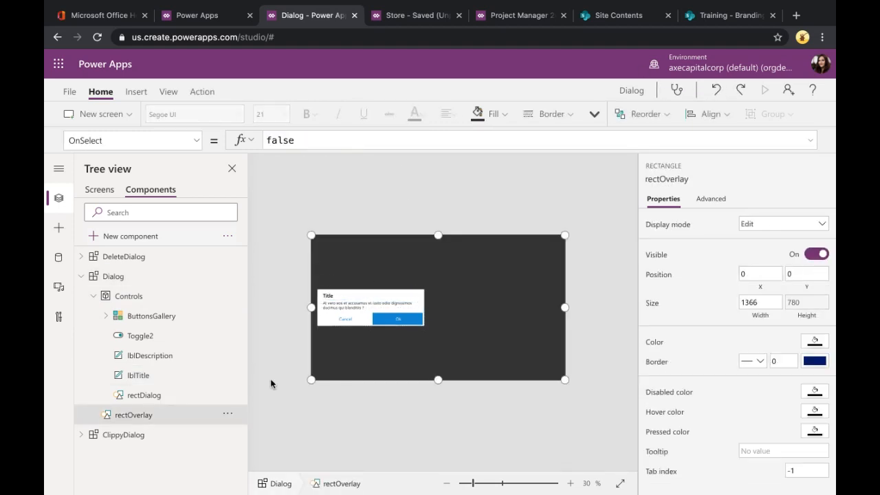
left_click(165, 315)
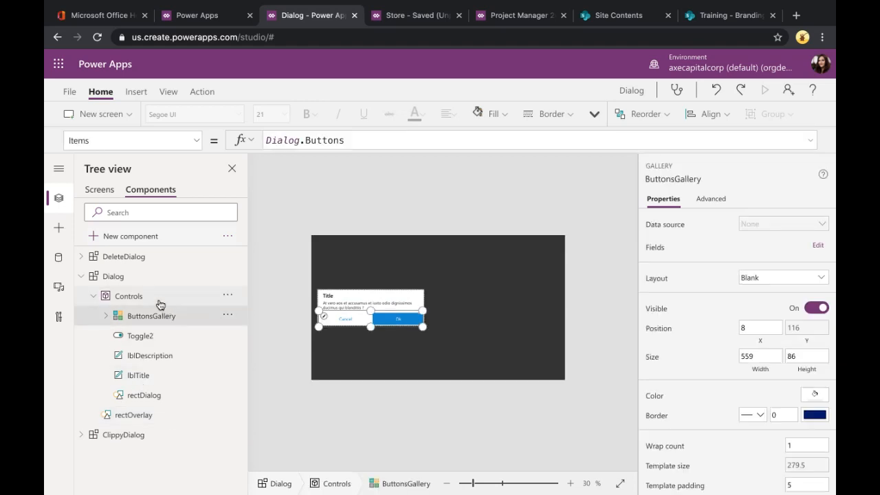
left_click(359, 309)
left_click(359, 300)
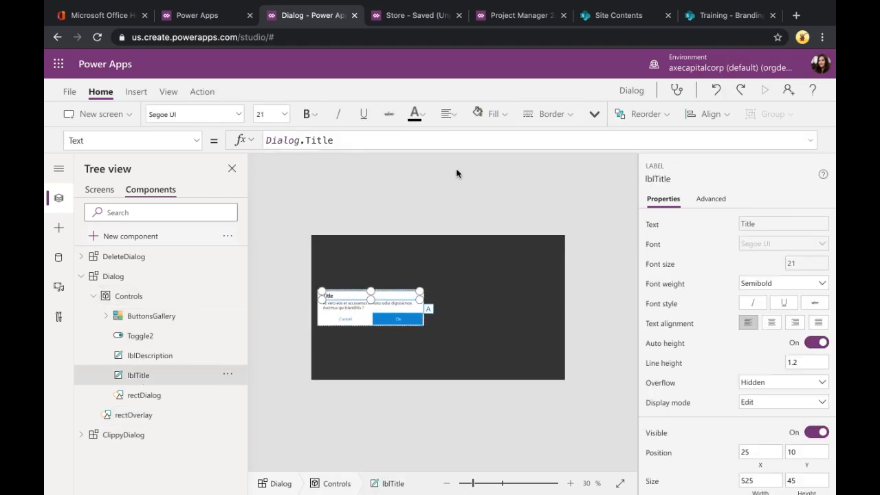
left_click(422, 208)
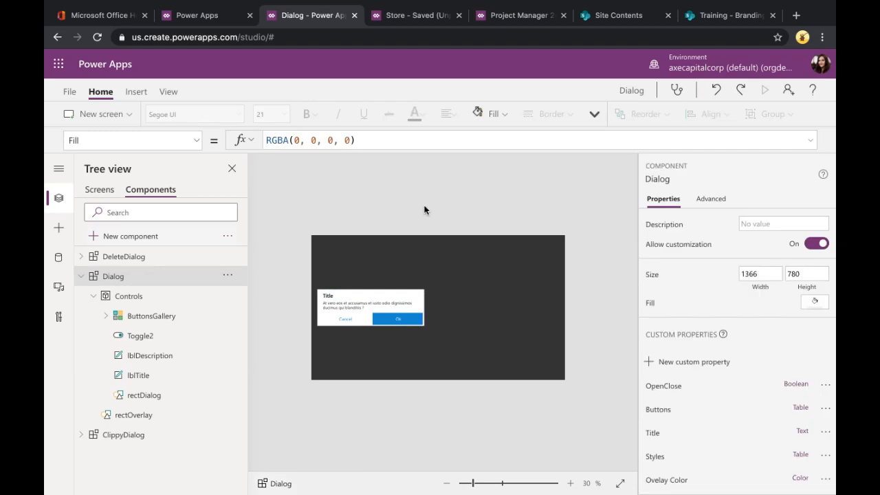
Step: Save the Dialog component library, and save and publish this version of the Project Manager 2000 app
left_click(68, 94)
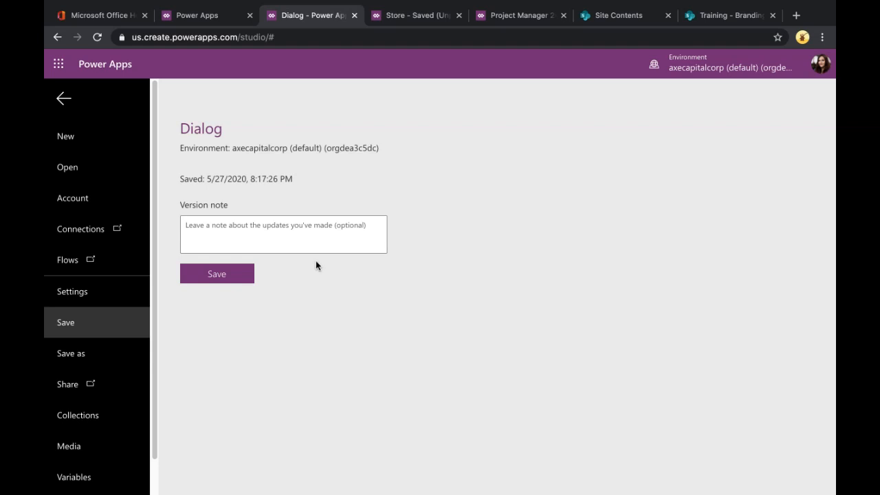
left_click(196, 275)
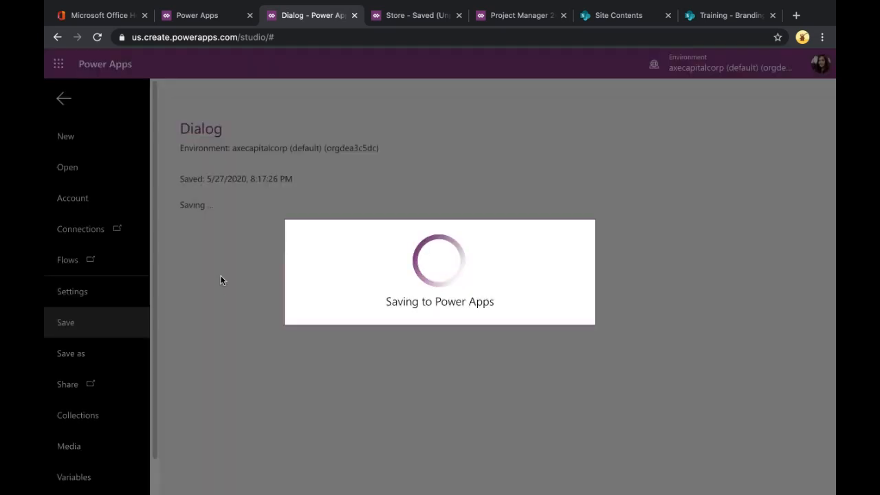
left_click(509, 14)
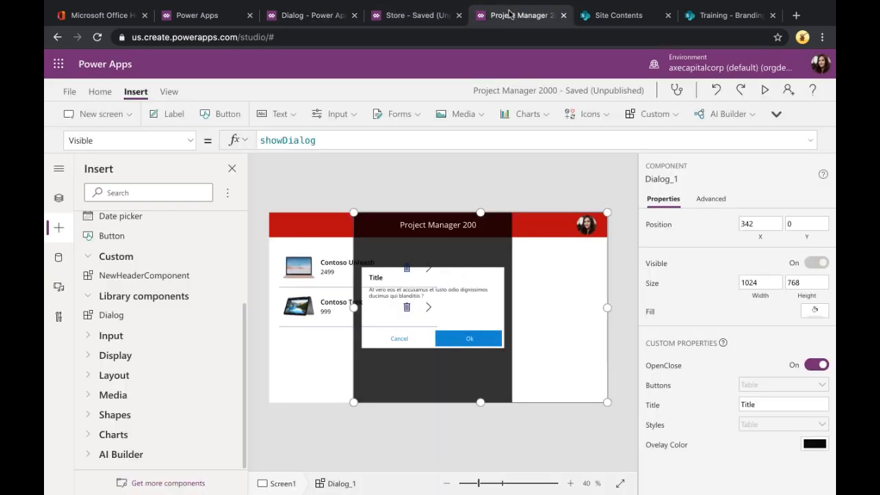
left_click(71, 92)
left_click(228, 274)
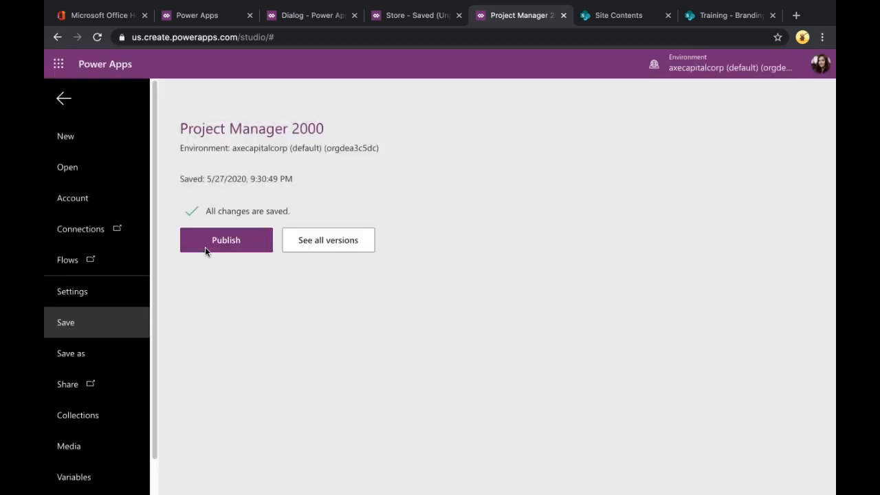
left_click(209, 242)
left_click(451, 345)
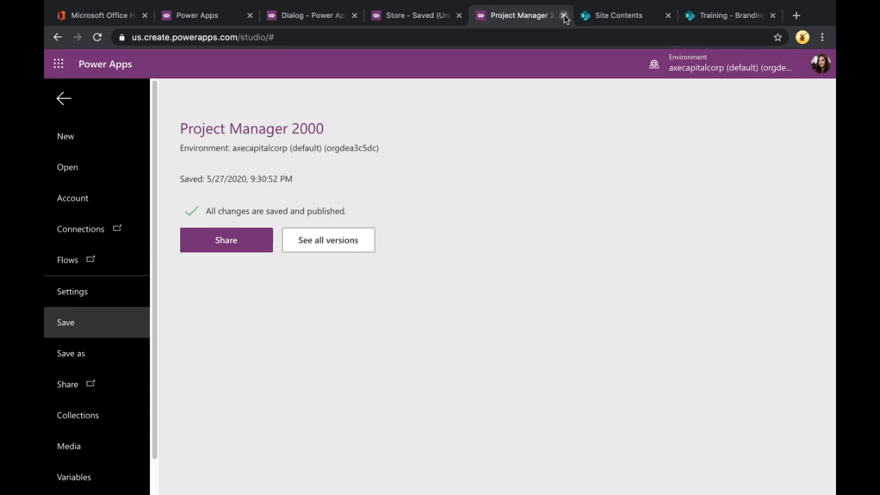
Step: Close the Project Manager 2000 and Store editors, leaving both sites
left_click(564, 15)
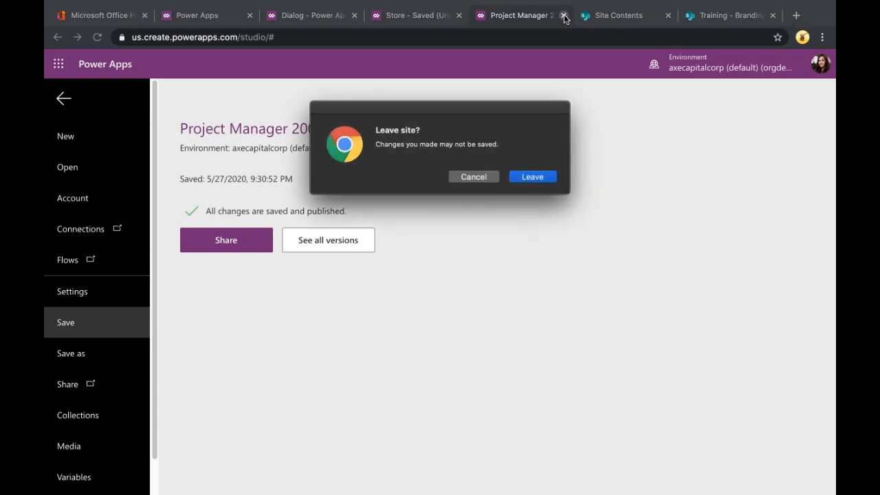
left_click(525, 178)
left_click(509, 16)
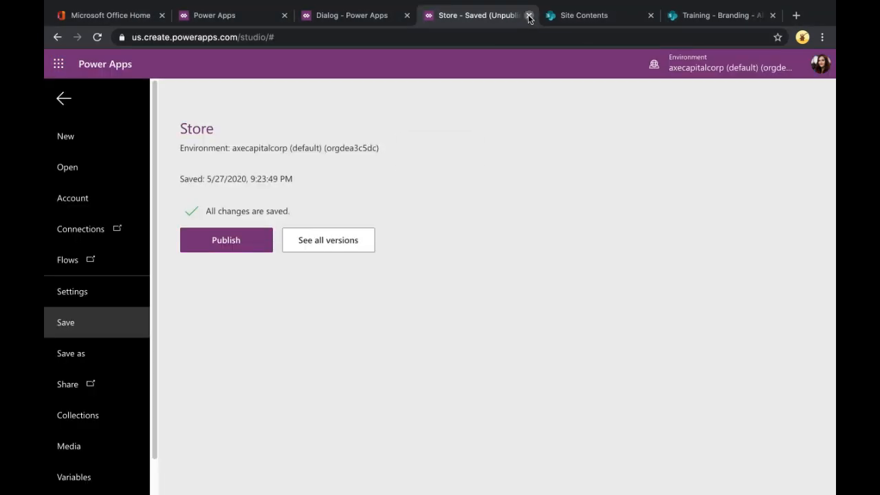
left_click(528, 16)
left_click(525, 177)
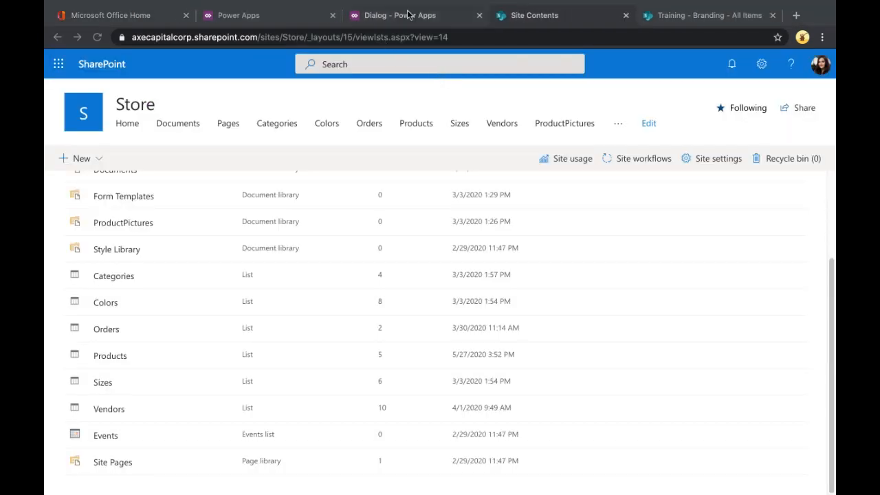
Step: Publish the saved version of the Dialog component library
left_click(385, 15)
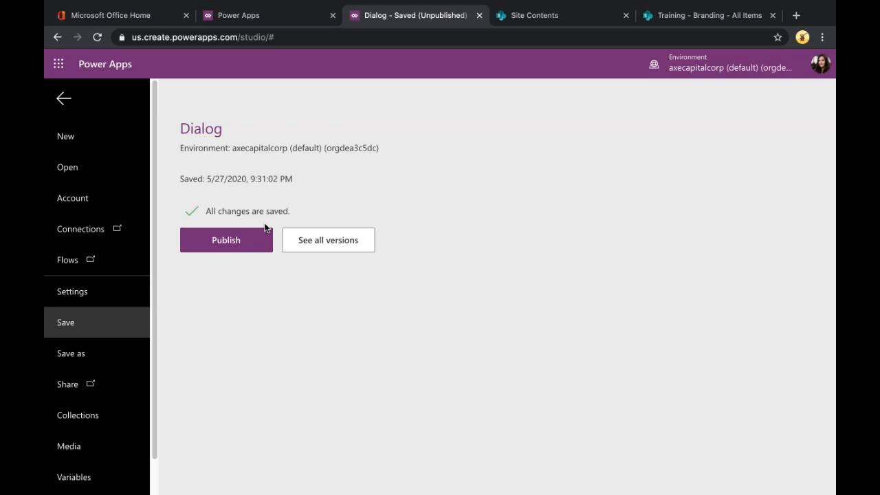
left_click(252, 239)
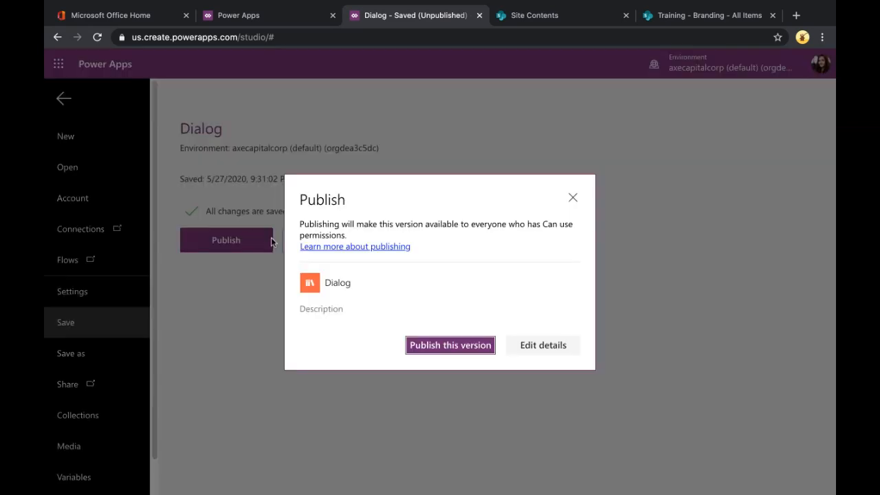
left_click(459, 347)
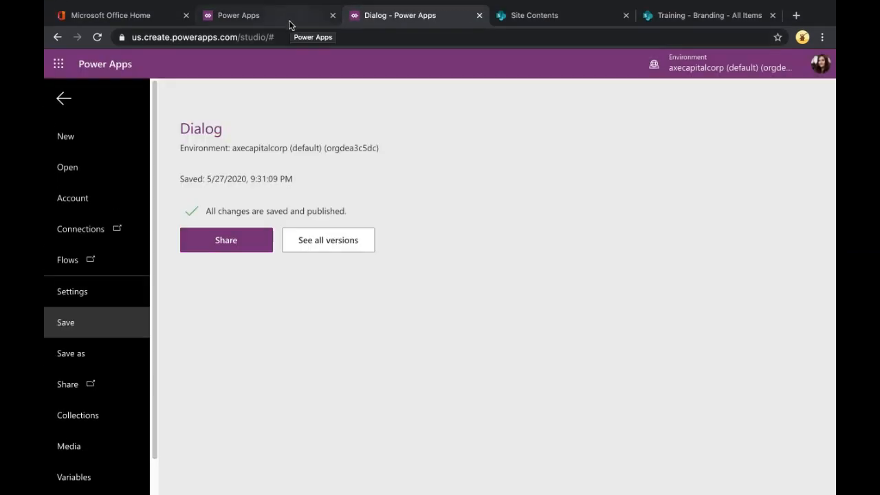
Step: Reopen the Project Manager 2000 app for editing from the Power Apps list of apps
left_click(289, 25)
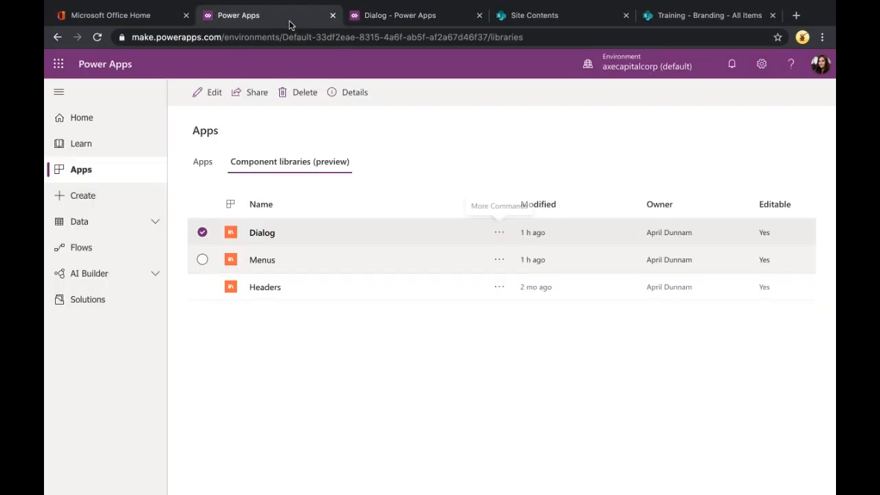
left_click(79, 169)
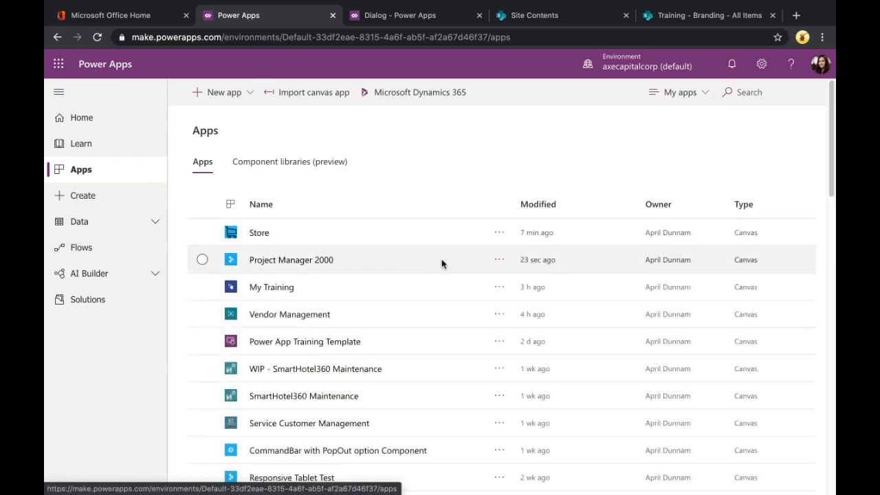
left_click(499, 259)
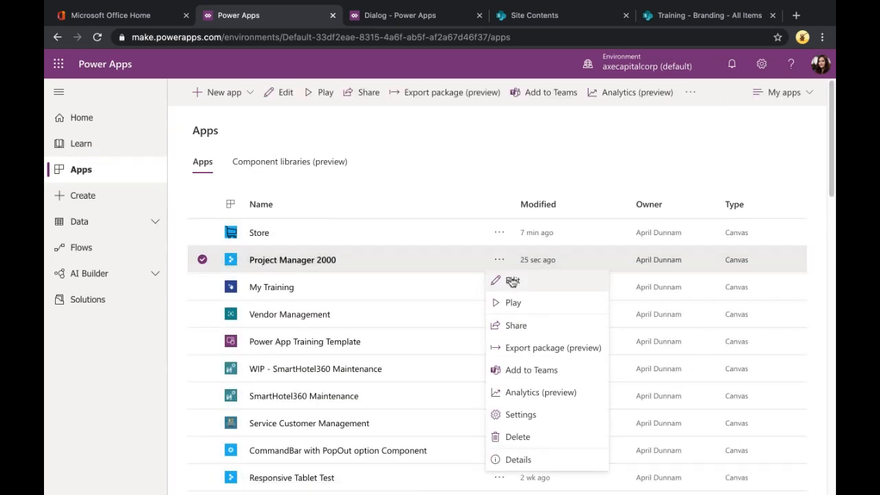
left_click(512, 281)
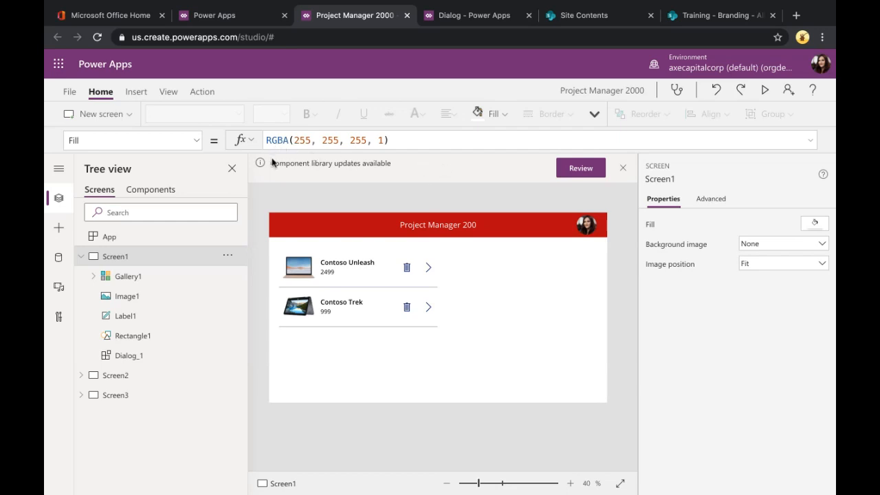
Step: Review the available component library updates and update the Dialog library in the app
left_click(590, 173)
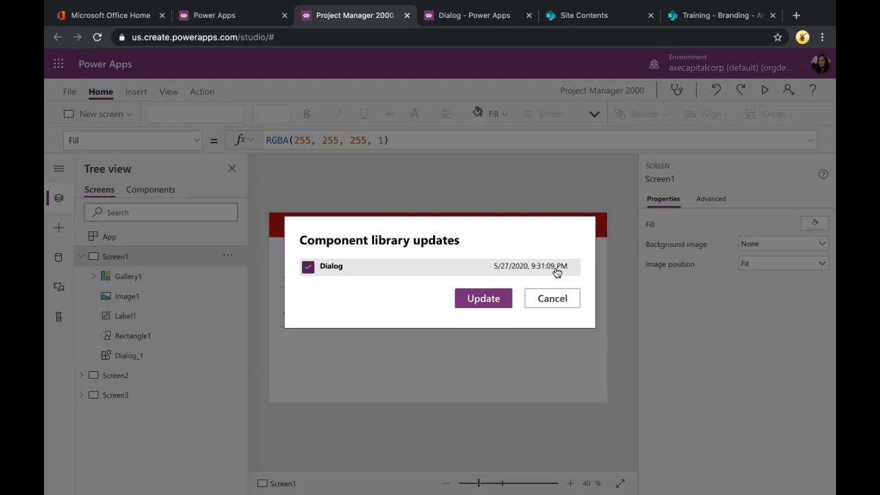
left_click(331, 271)
left_click(332, 271)
left_click(316, 268)
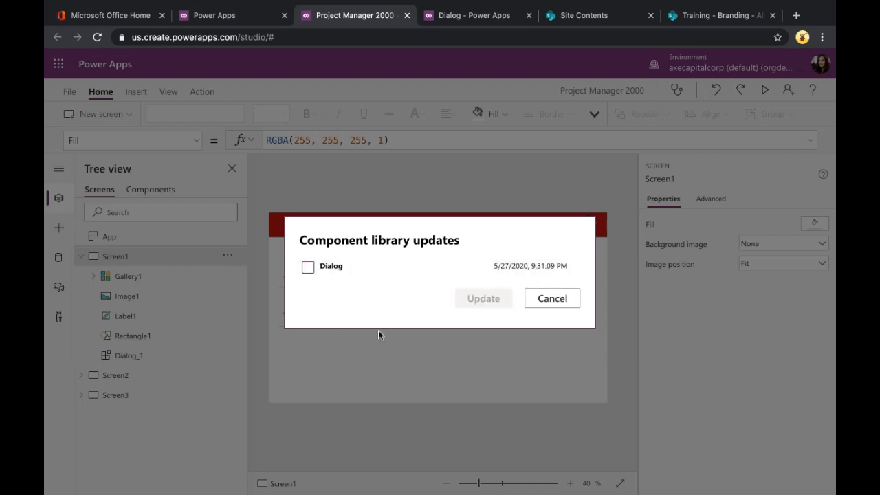
left_click(308, 269)
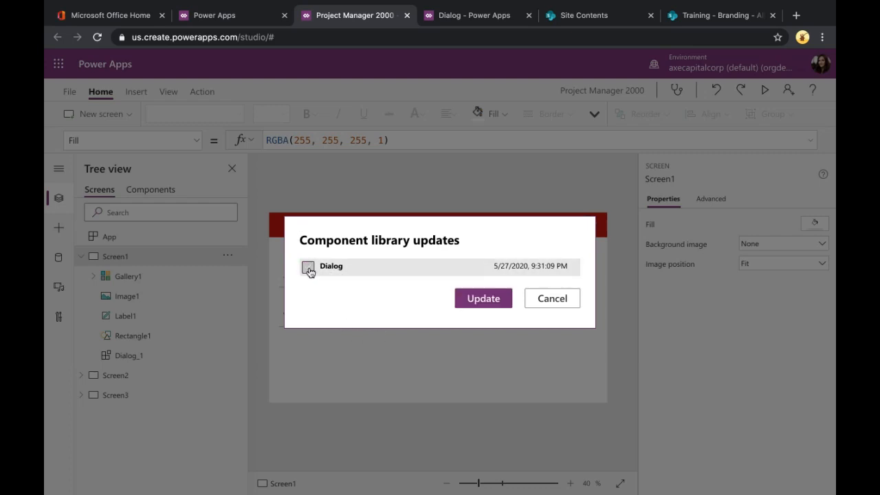
left_click(490, 302)
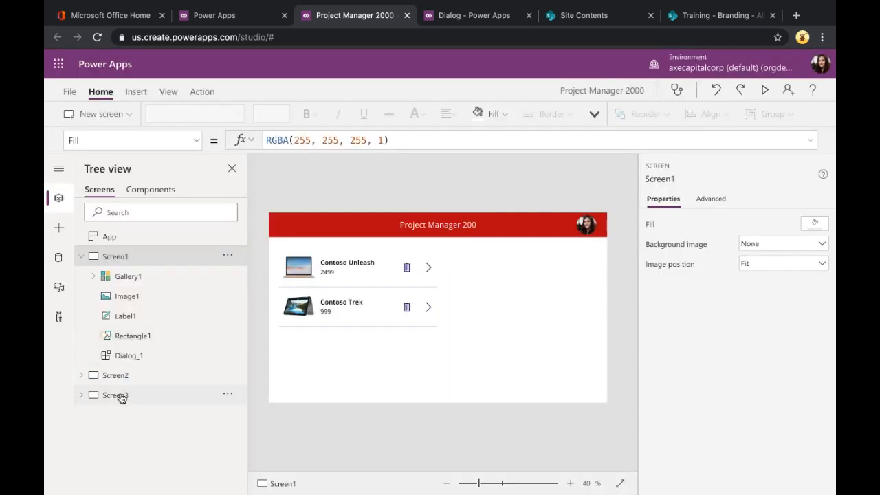
Step: Check Screen3 and Screen2, preview Screen1, test the trash icon of Contoso Unleash, and leave the preview
left_click(121, 397)
left_click(127, 376)
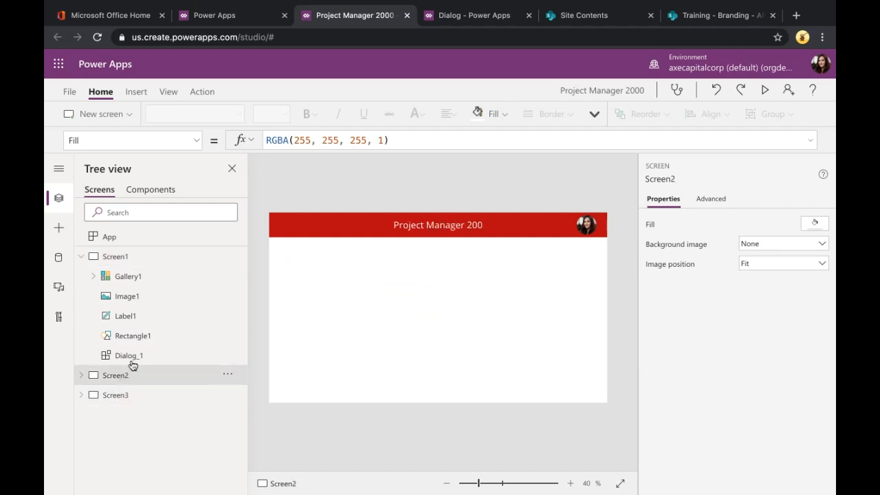
left_click(123, 257)
left_click(764, 90)
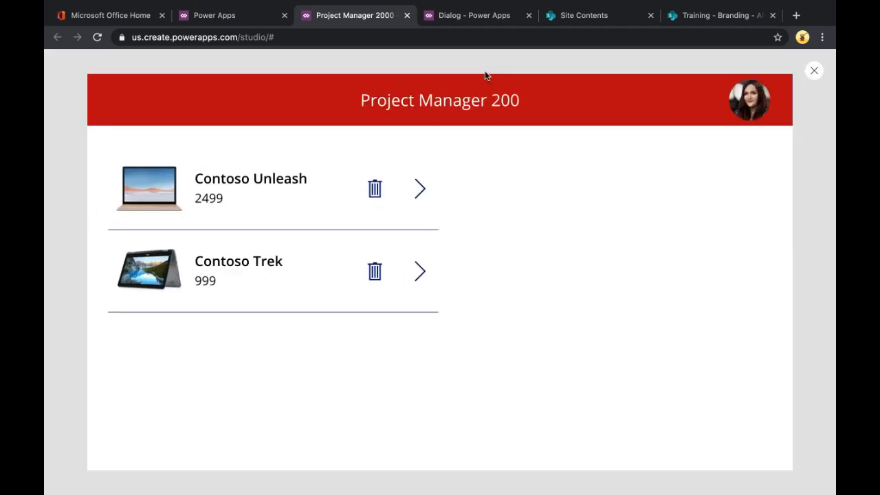
left_click(368, 180)
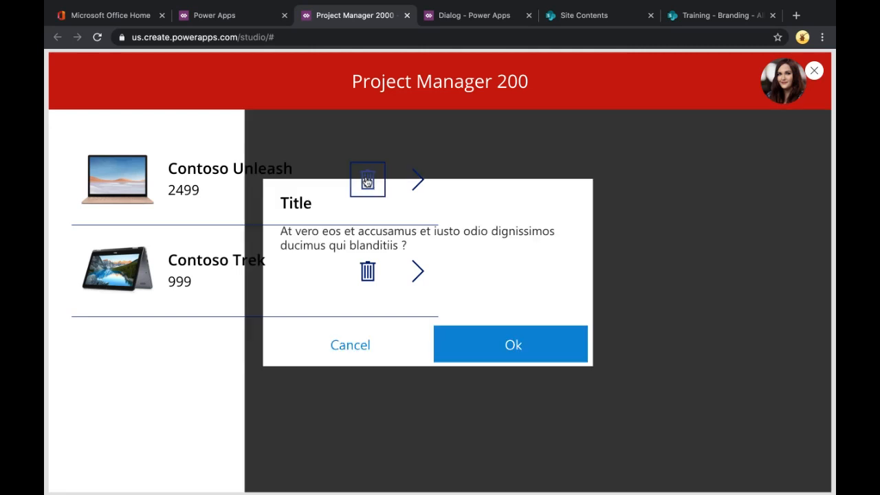
left_click(813, 71)
Step: Extend the Dialog component on Screen1 to cover the whole screen, at X 0, Y 0 and 1366 by 768
left_click(542, 322)
mouse_move(575, 354)
left_mouse_down()
mouse_move(490, 358)
mouse_move(583, 356)
left_mouse_up()
left_click_drag(353, 308, 257, 310)
left_click(494, 415)
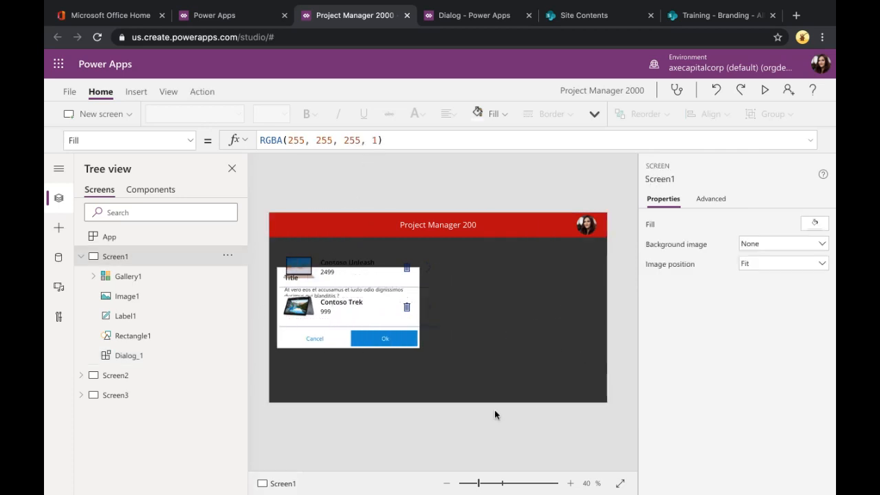
left_click(509, 352)
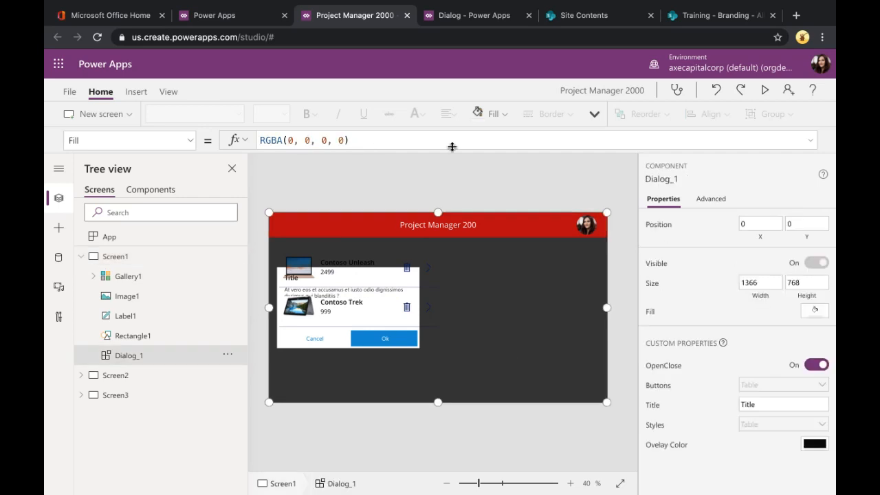
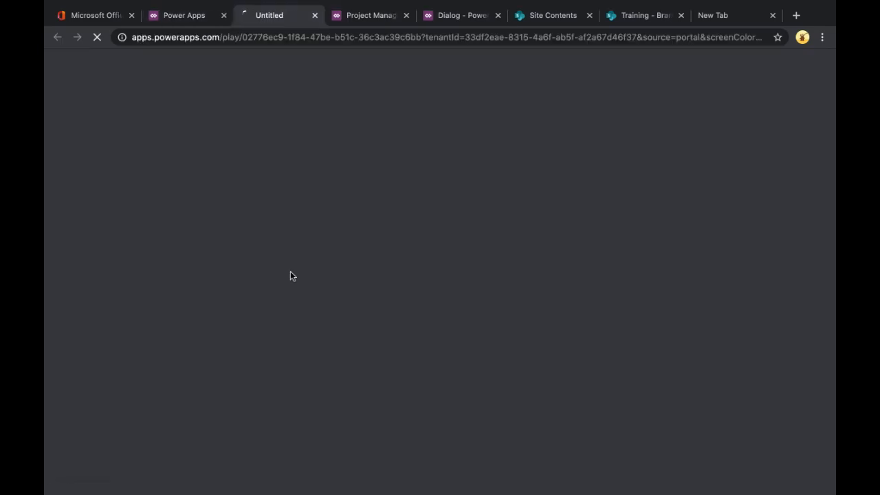
Step: Open the Crisis Communication app for editing from the Power Apps list of apps
left_click(196, 15)
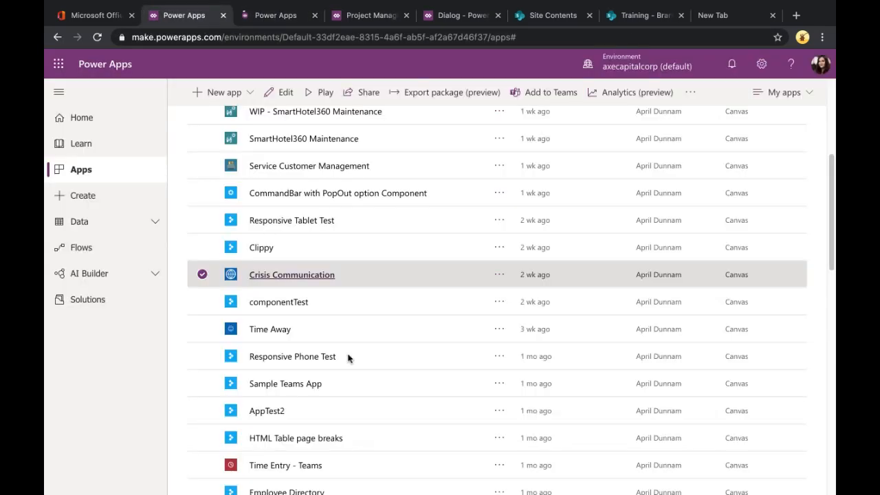
left_click(500, 275)
left_click(511, 297)
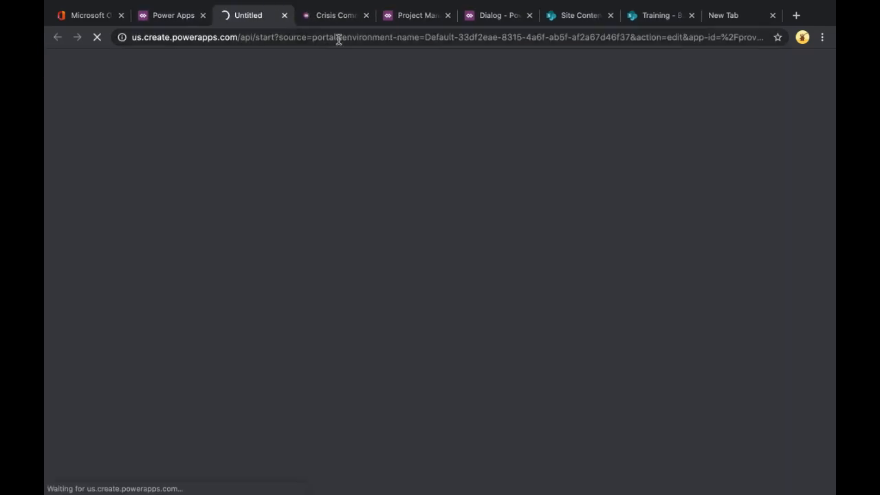
Step: Examine Company News, both FAQ answers, World news and Emergency contacts in the running Crisis Communication app, and switch to its editor
left_click(340, 17)
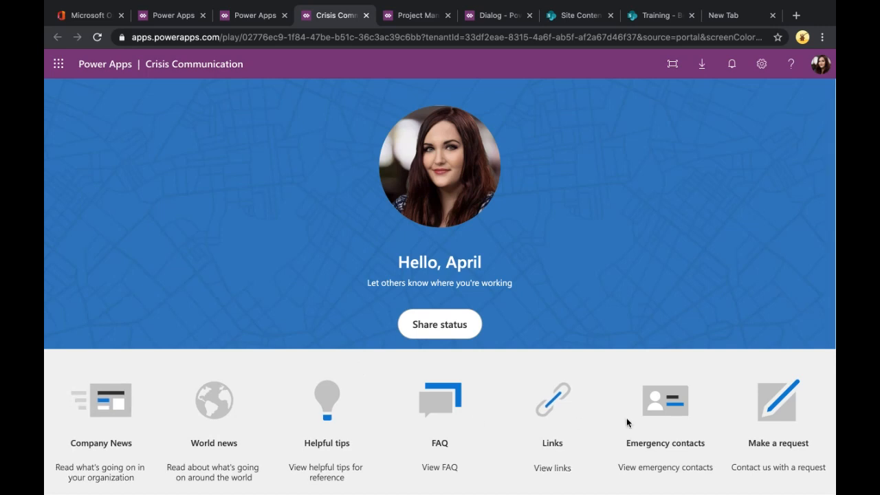
left_click(105, 402)
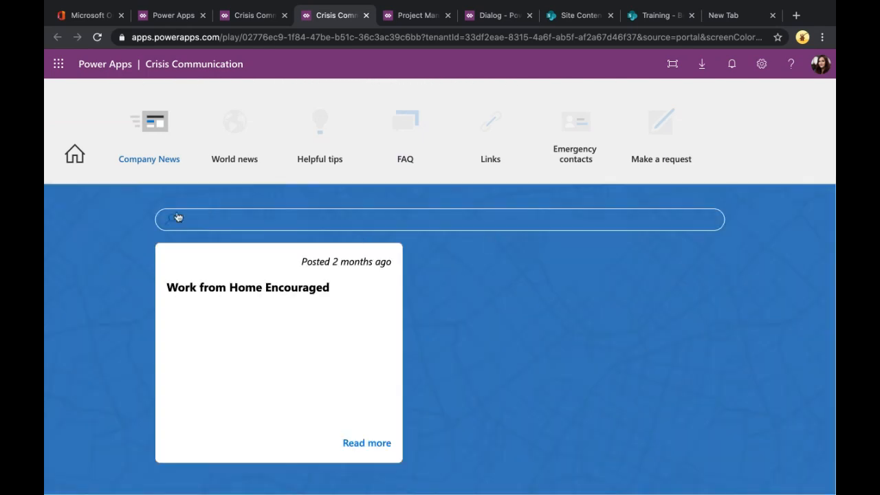
left_click(201, 221)
left_click(358, 437)
left_click(414, 125)
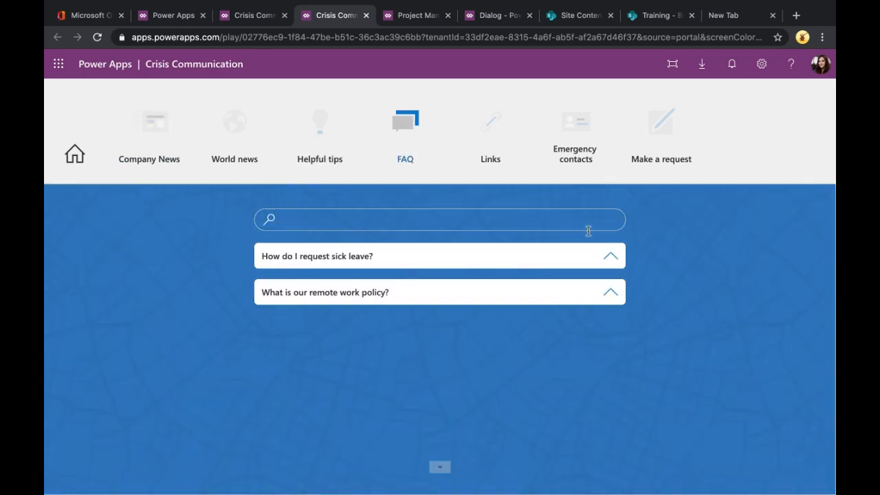
left_click(607, 260)
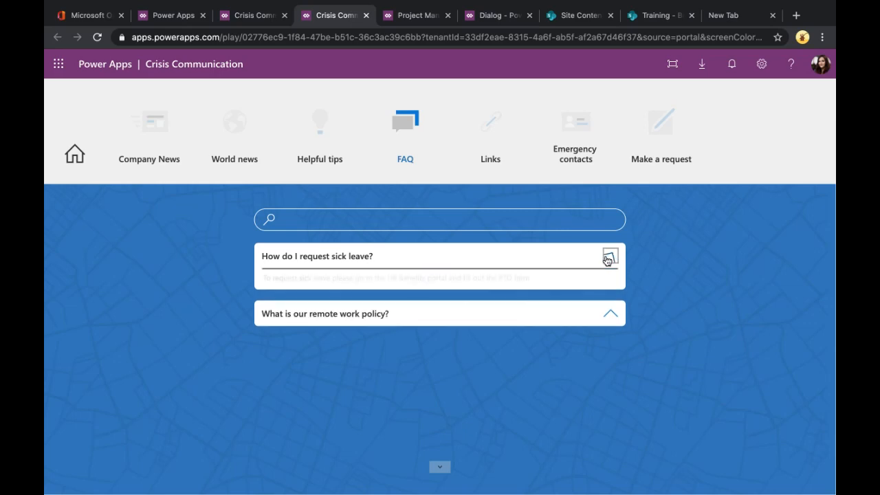
left_click(608, 311)
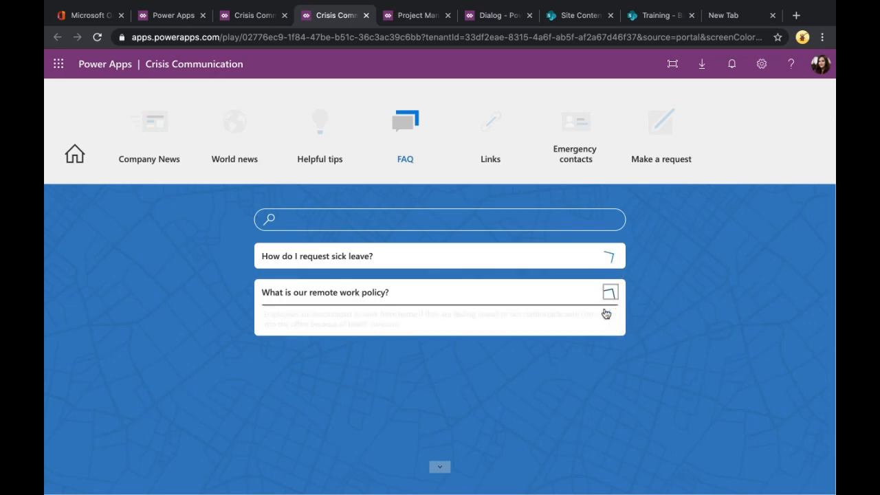
left_click(232, 126)
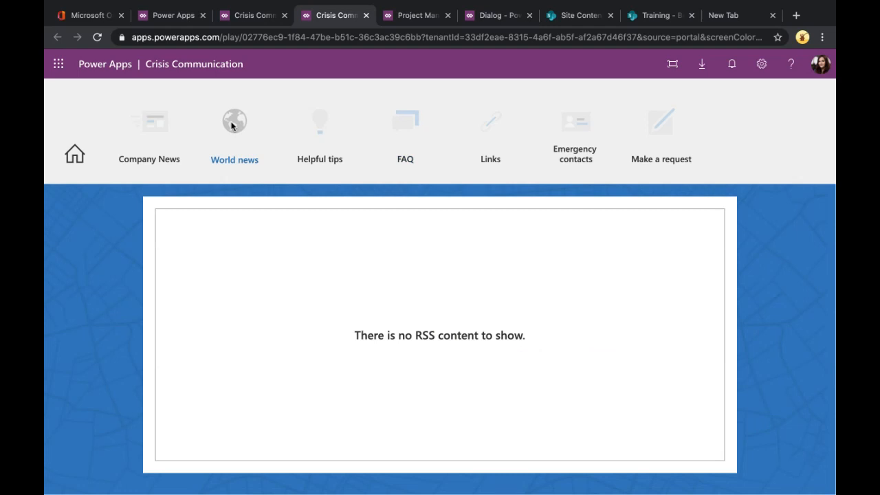
left_click(580, 135)
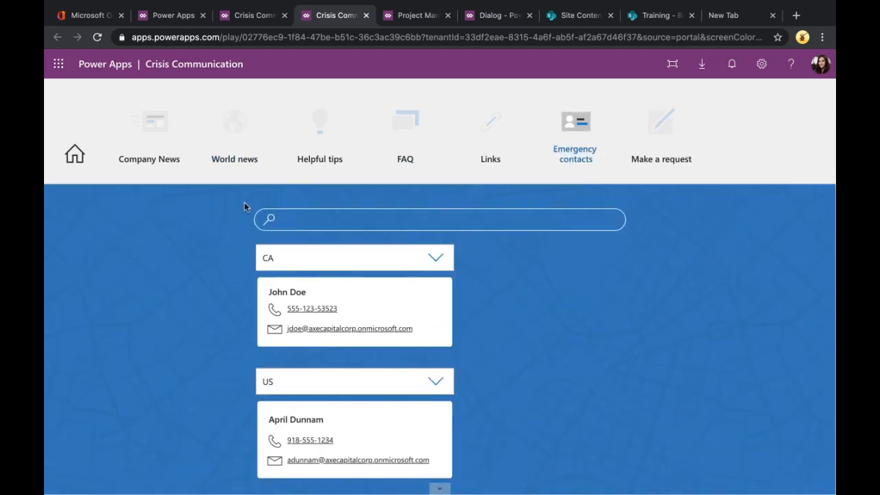
left_click(239, 15)
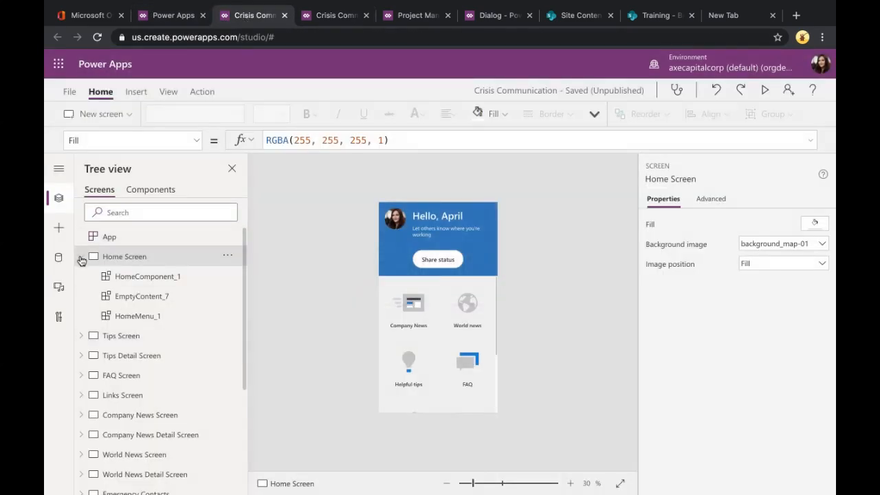
Step: Collapse Home Screen and look through the list of components defined in the Crisis Communication app
left_click(80, 258)
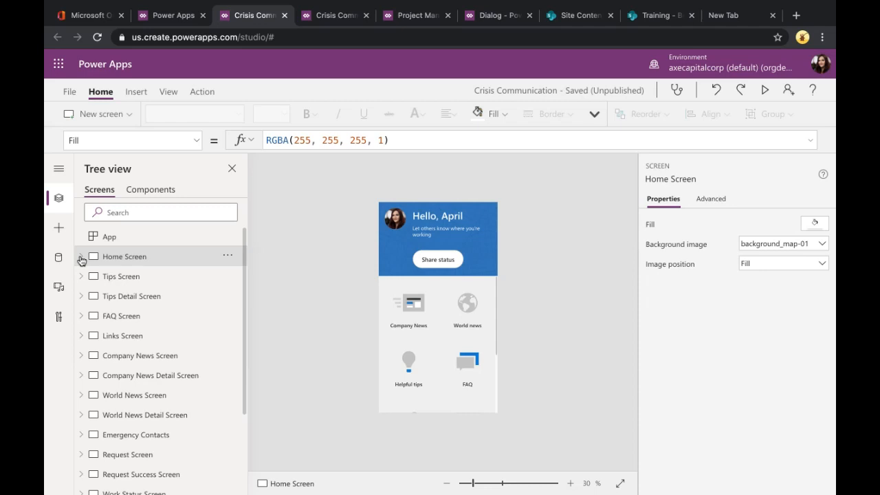
left_click(140, 190)
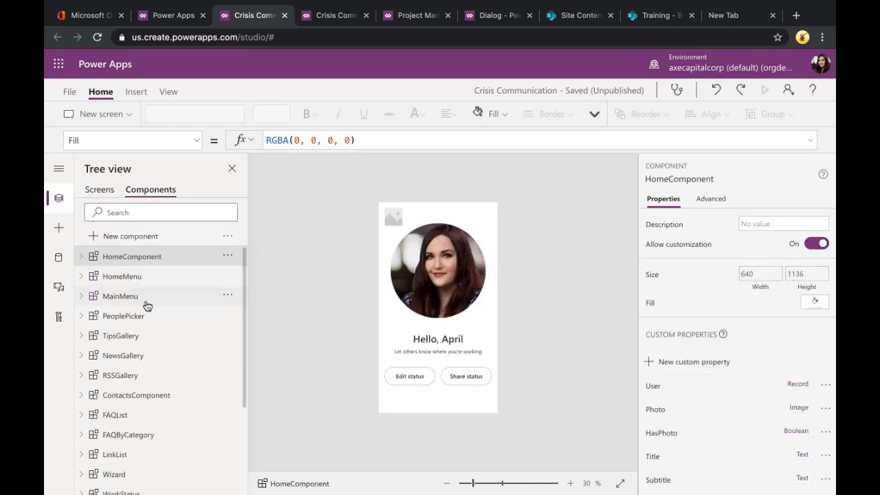
scroll(146, 304, "down", 1)
scroll(146, 303, "down", 3)
scroll(146, 304, "up", 3)
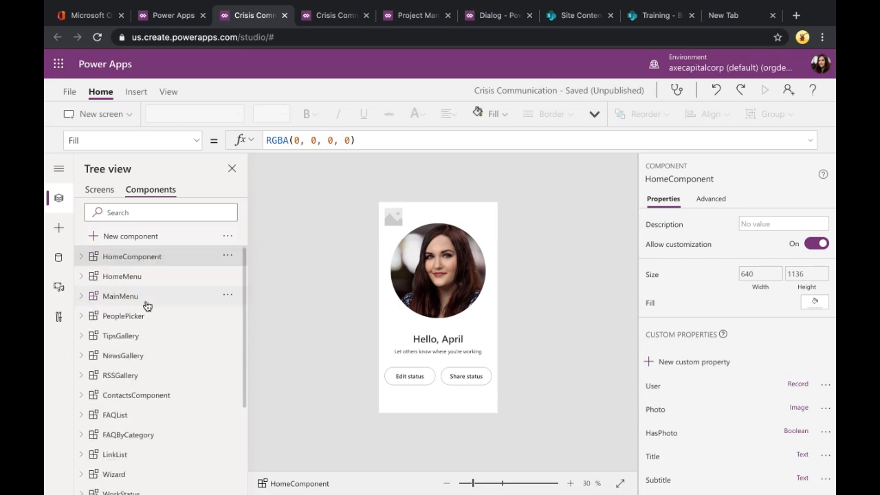
Step: Examine which components make up the Home, Tips, Tips Detail and FAQ screens in the app's screen list
left_click(100, 189)
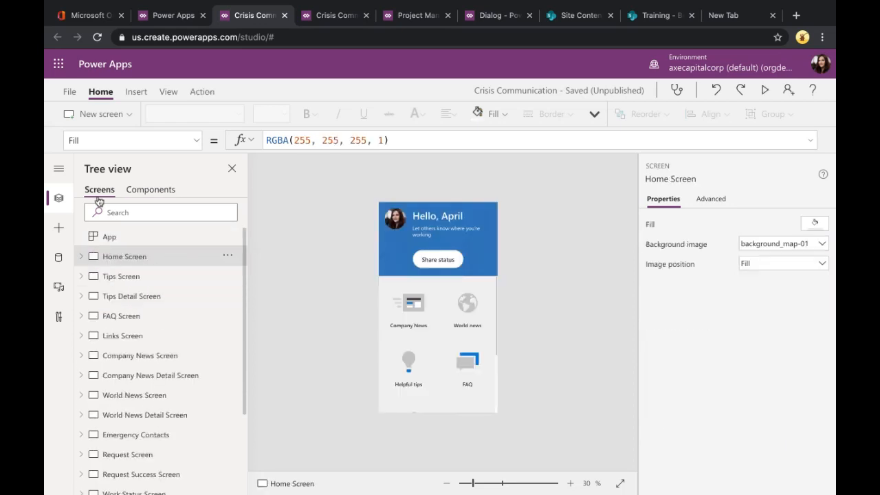
scroll(165, 323, "down", 3)
scroll(160, 348, "up", 4)
left_click(82, 256)
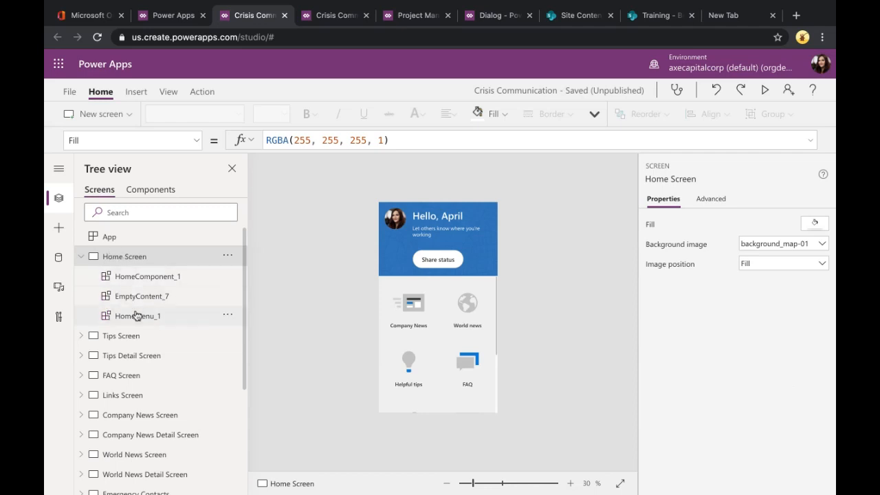
left_click(81, 256)
left_click(82, 276)
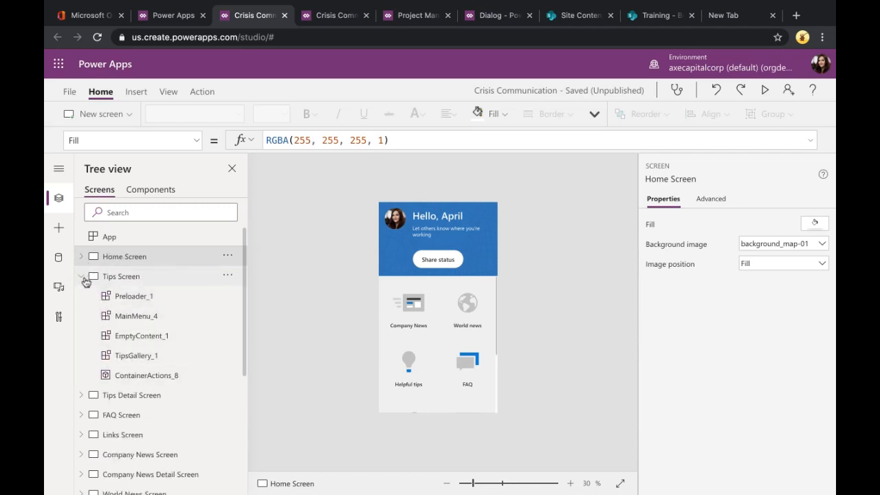
left_click(82, 276)
left_click(81, 296)
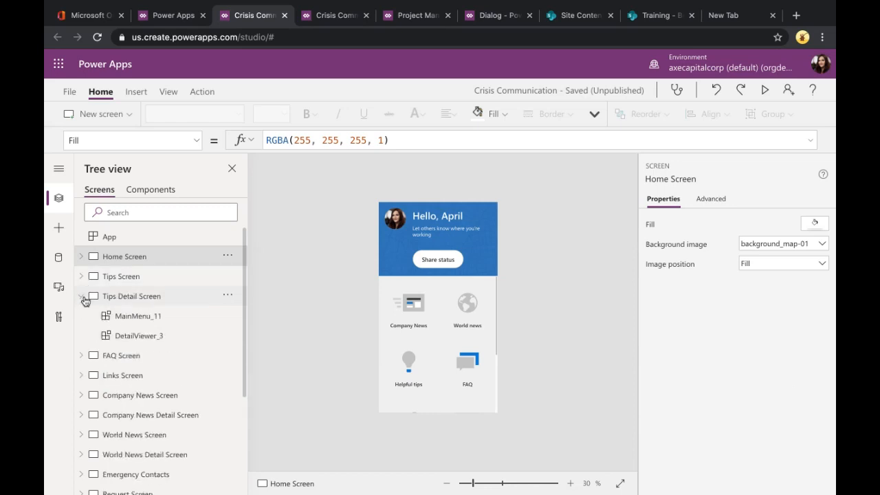
left_click(81, 355)
Step: Examine the components inside the Links, Company News, Company News Detail, World News and World News Detail screens
scroll(81, 344, "down", 5)
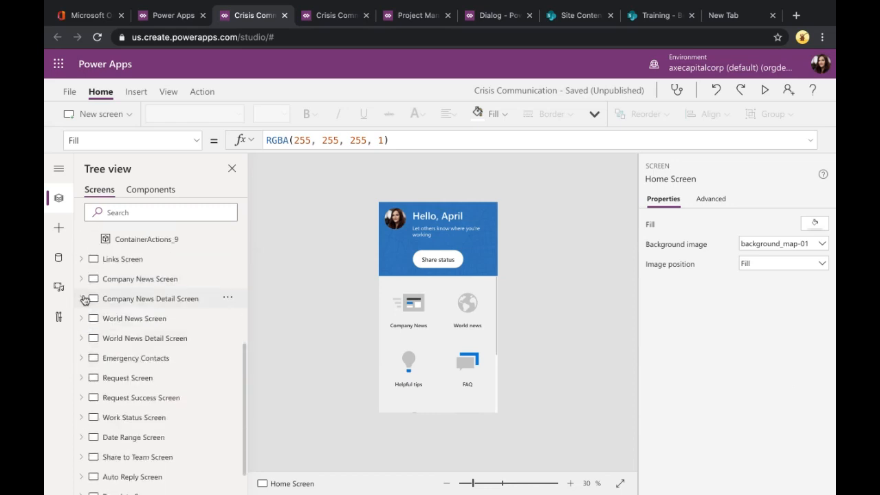
left_click(83, 266)
left_click(82, 373)
scroll(83, 374, "down", 2)
scroll(83, 371, "down", 2)
left_click(82, 302)
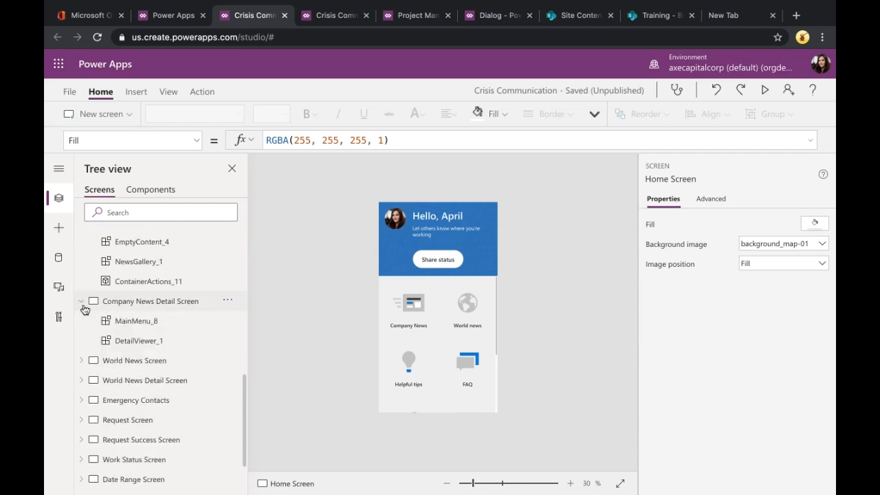
left_click(82, 360)
scroll(114, 416, "down", 3)
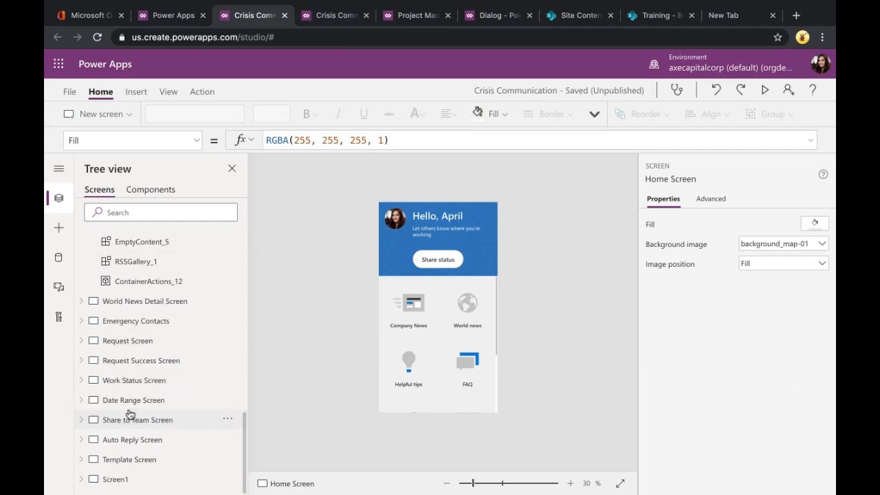
left_click(81, 301)
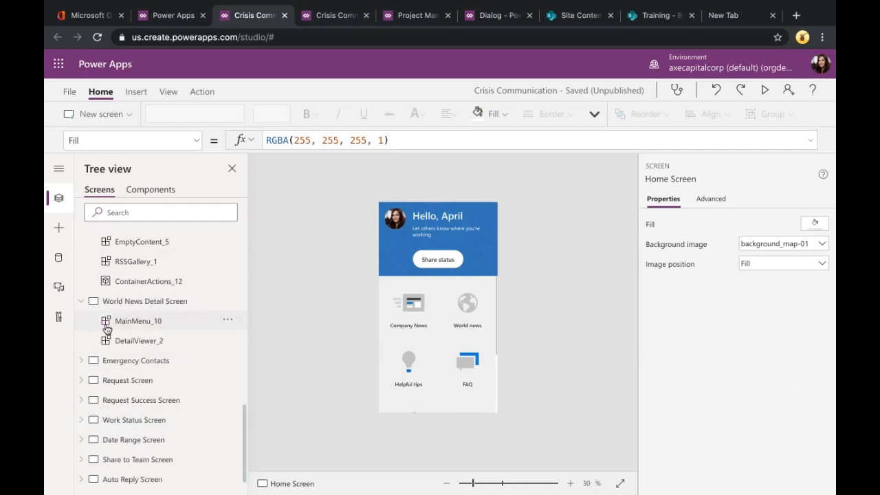
Step: Examine the contents of the Emergency Contacts, Request and Request Success screens, and return to the app's component list
left_click(82, 353)
left_click(82, 345)
scroll(88, 343, "down", 1)
left_click(82, 362)
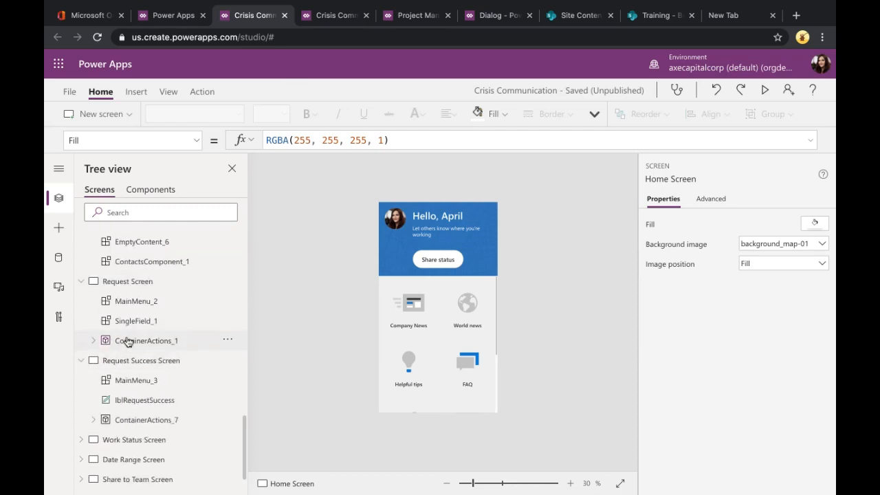
scroll(138, 323, "up", 3)
scroll(141, 317, "up", 5)
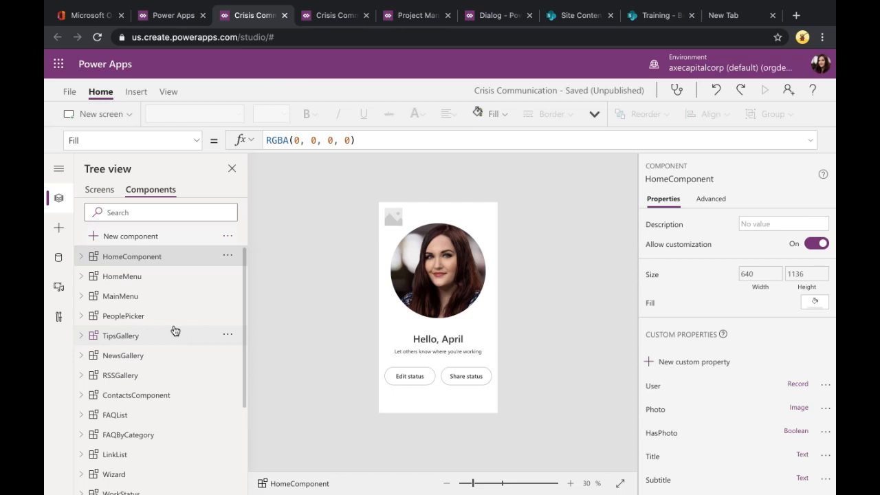
Step: View the home page and the Share status page in the running Crisis Communication app, and return to its editor
left_click(315, 15)
left_click(75, 154)
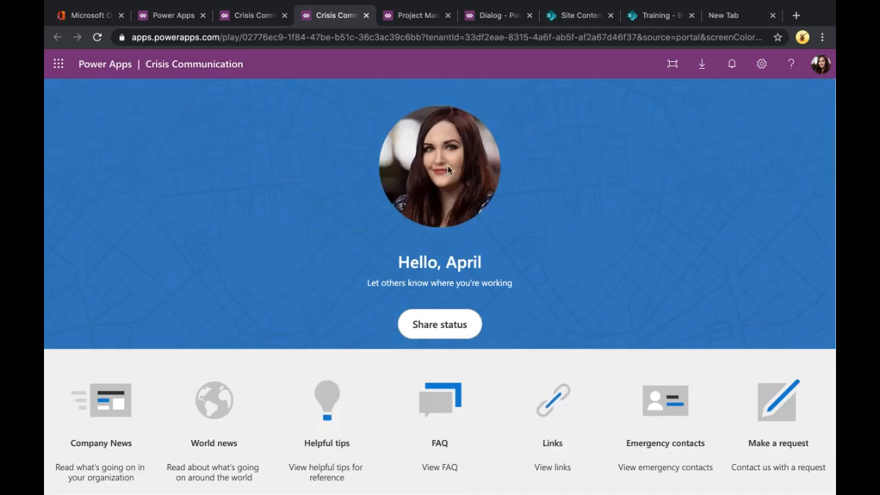
left_click(468, 323)
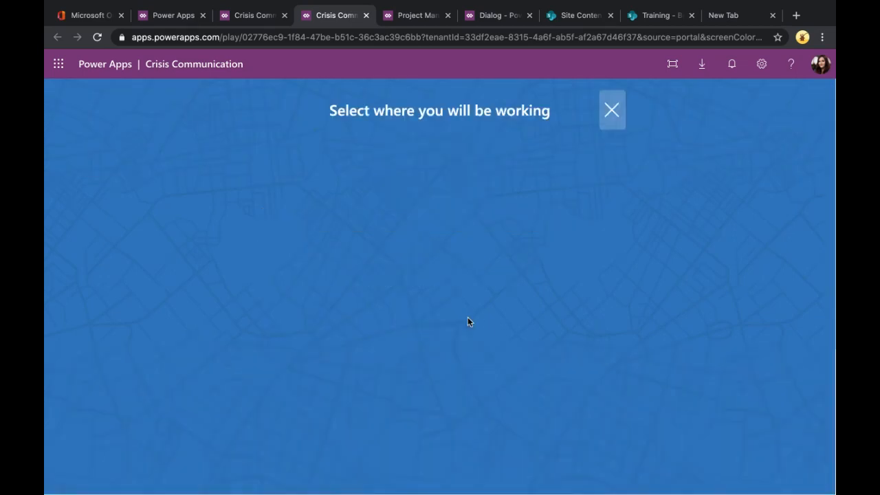
left_click(609, 112)
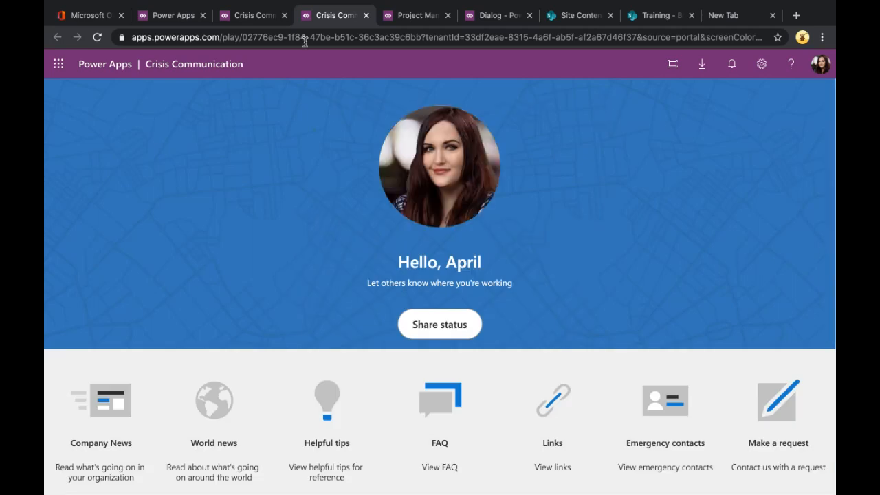
left_click(248, 16)
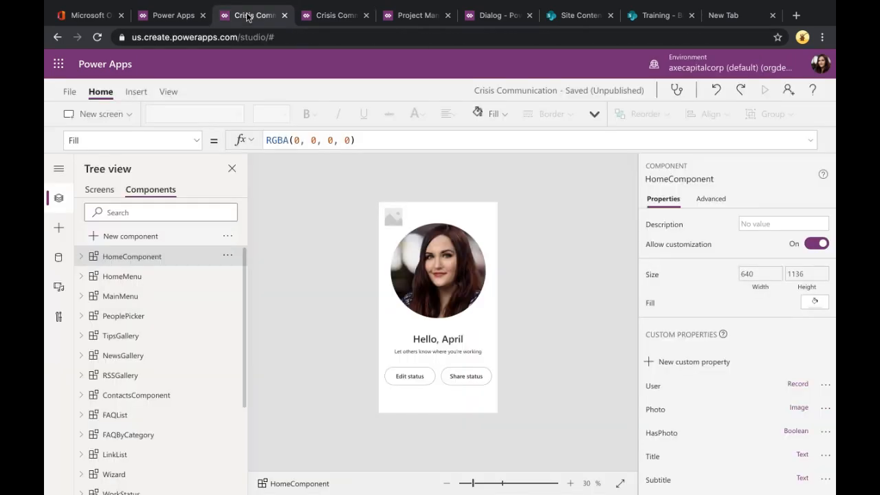
Step: Expand HomeComponent and inspect the Image properties of imgPhotoUser, imgPhotoBackground and imgLogo
left_click(82, 257)
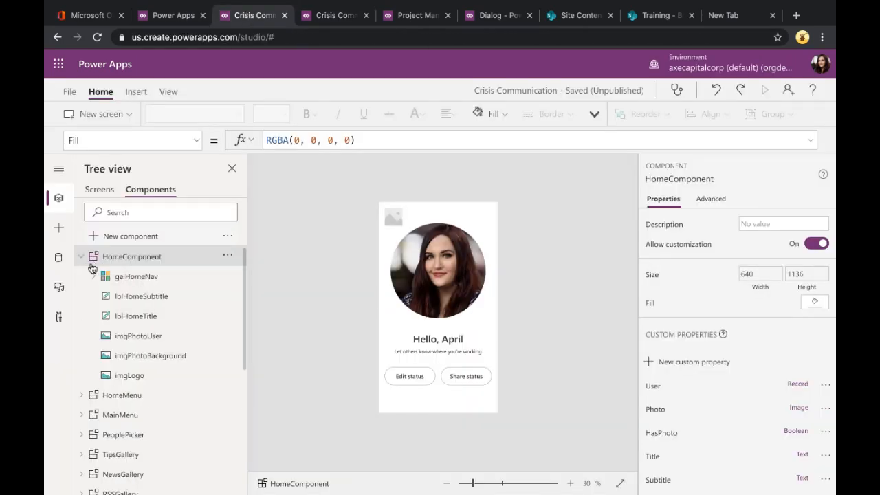
left_click(138, 278)
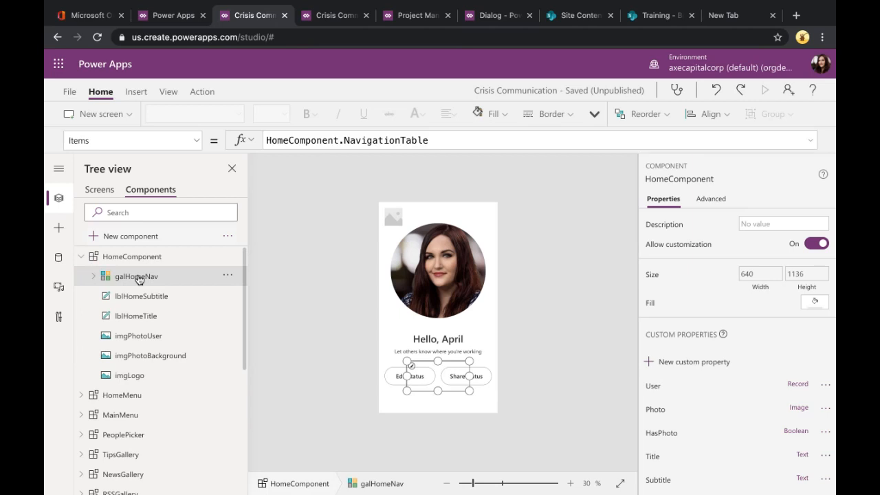
left_click(168, 374)
left_click(169, 356)
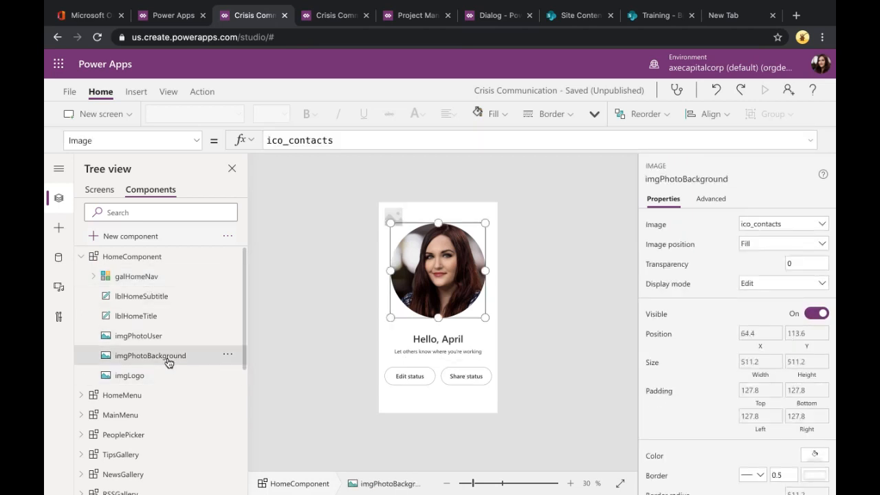
left_click(165, 339)
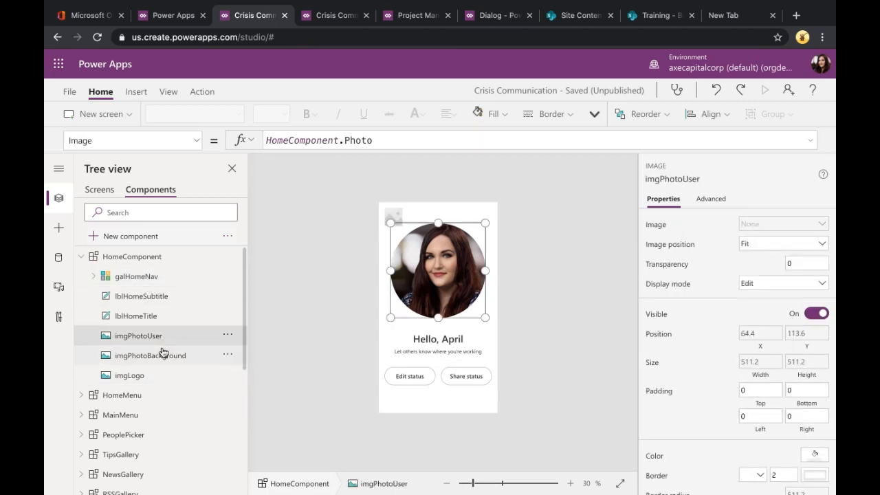
left_click(161, 361)
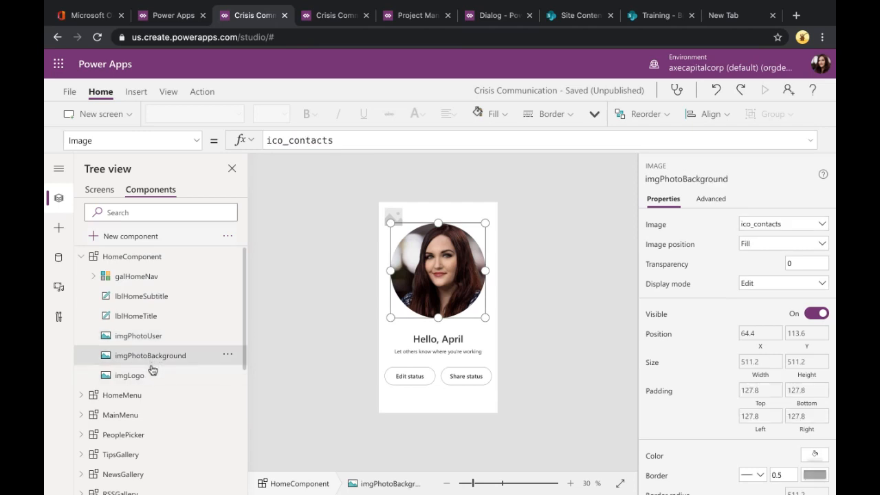
left_click(149, 371)
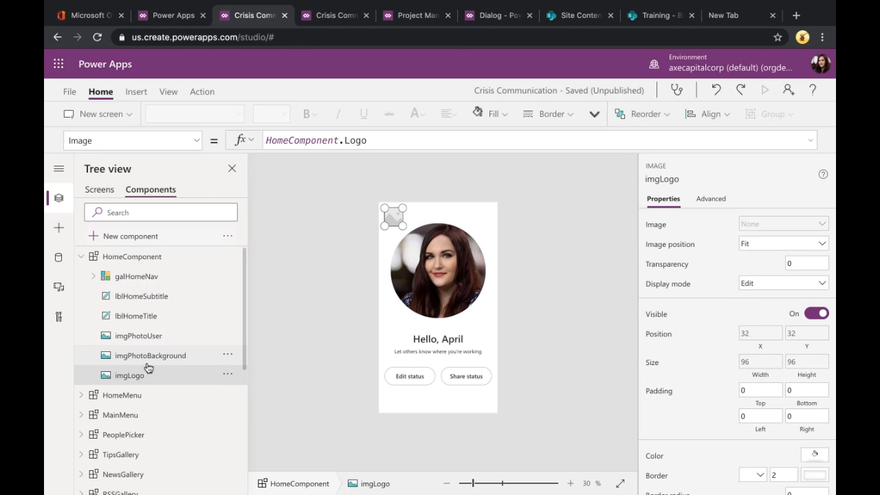
left_click(183, 362)
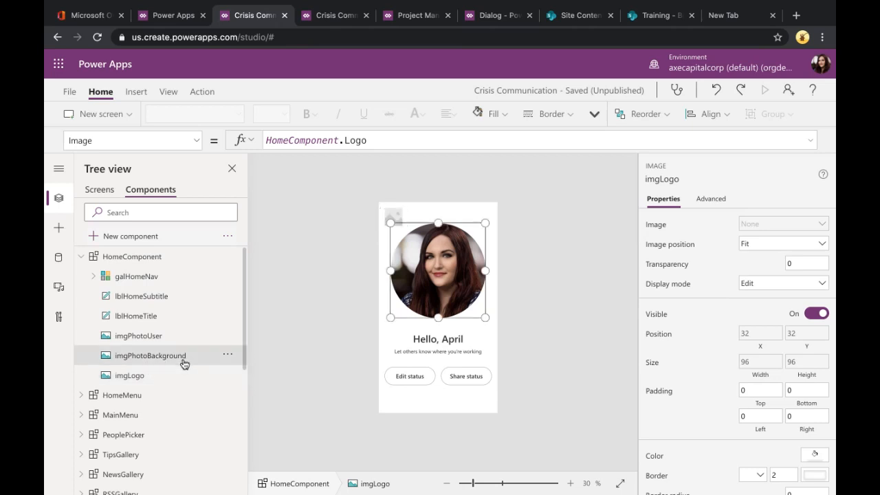
left_click(171, 375)
left_click(169, 347)
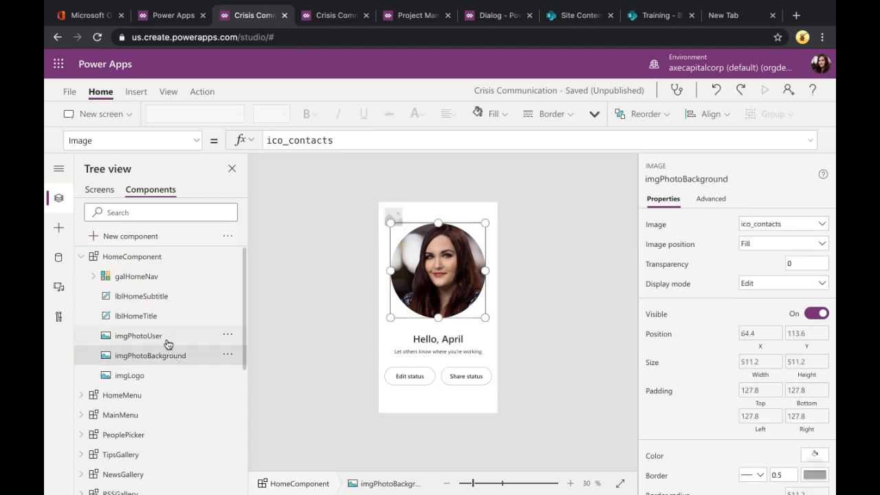
left_click(168, 340)
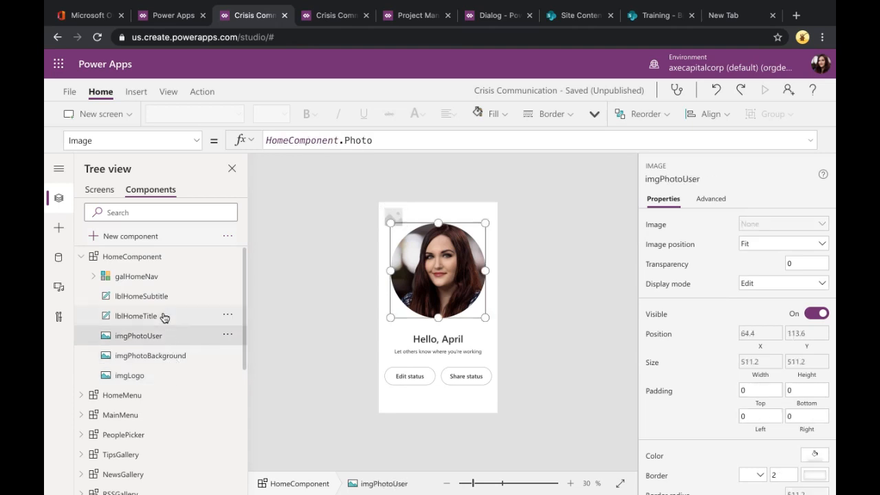
left_click(157, 375)
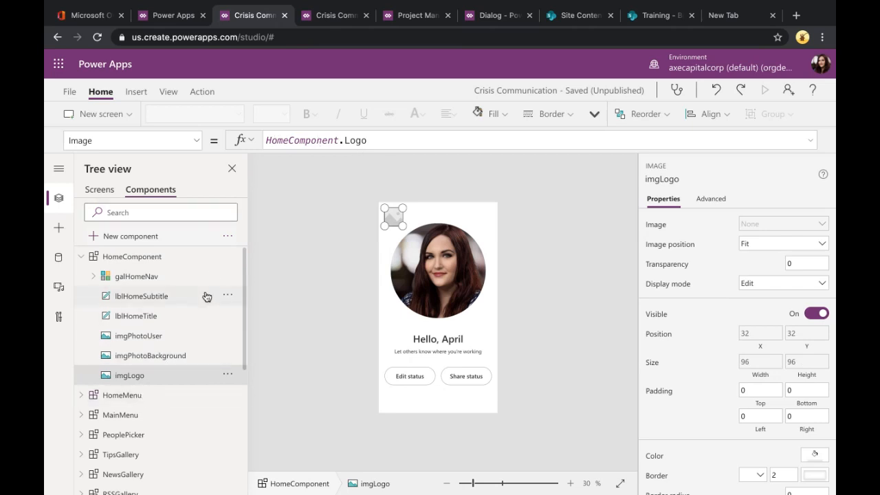
Step: Inspect the formulas of lblHomeTitle, lblHomeSubtitle and btnHomeStart_1, and the Items formula of the galHomeNav gallery
left_click(171, 316)
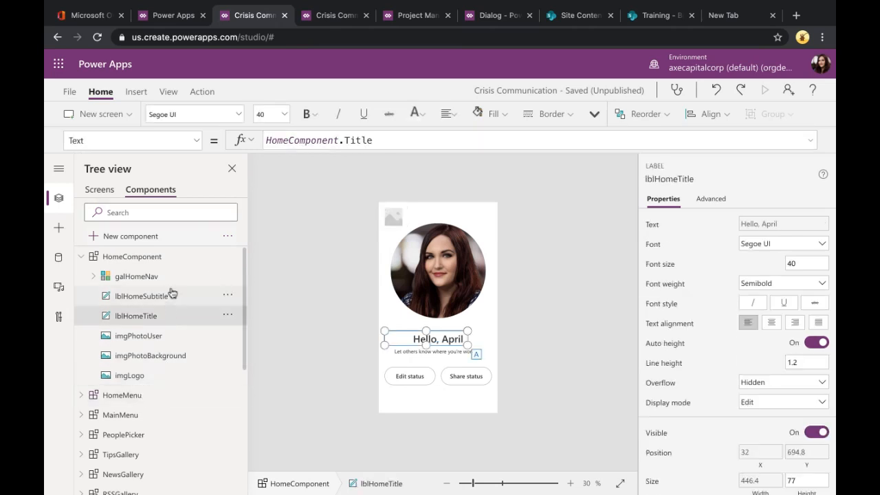
left_click(172, 295)
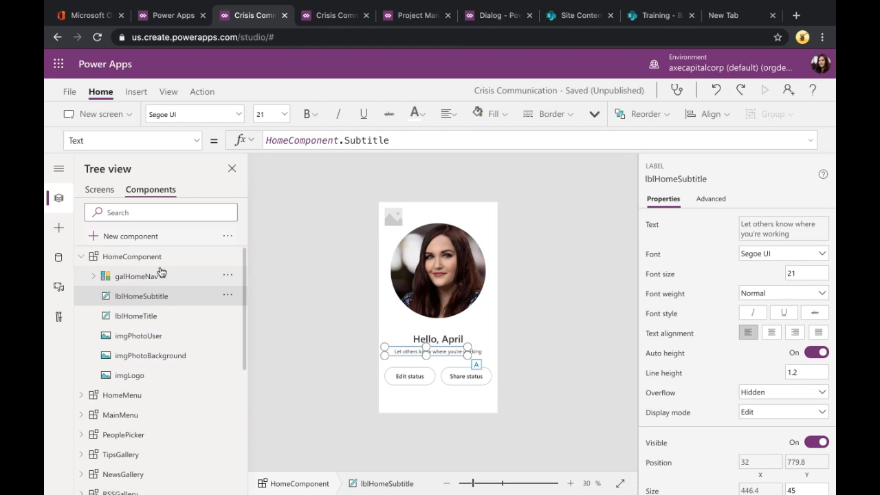
left_click(160, 274)
left_click(96, 276)
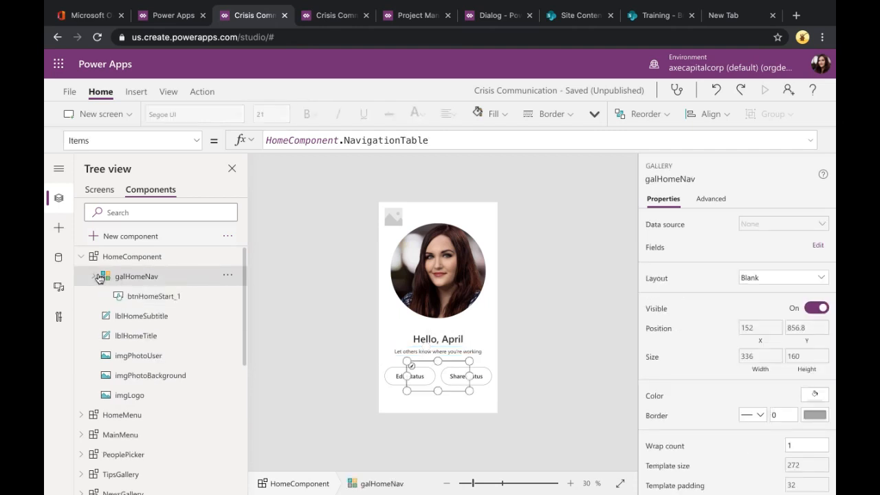
left_click(153, 297)
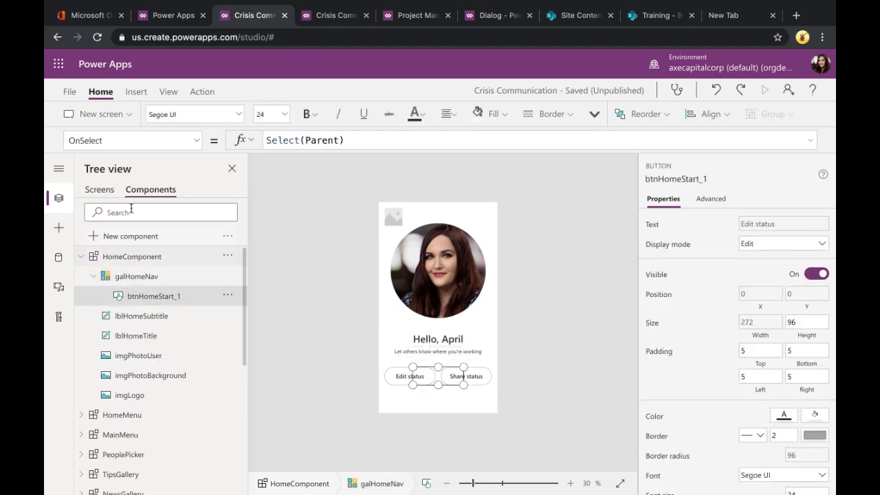
left_click(136, 276)
left_click(444, 141)
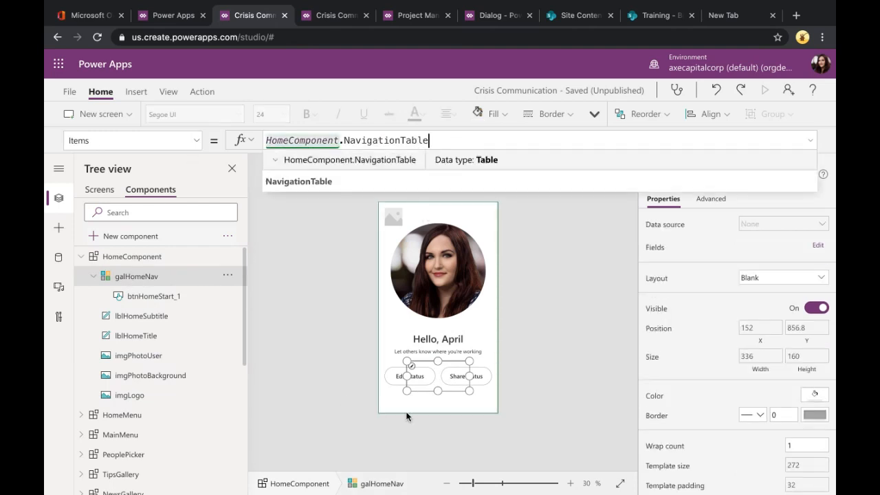
Step: Close the gallery formula and examine HomeComponent's custom properties, from User to Primary color, with their data types
left_click(317, 308)
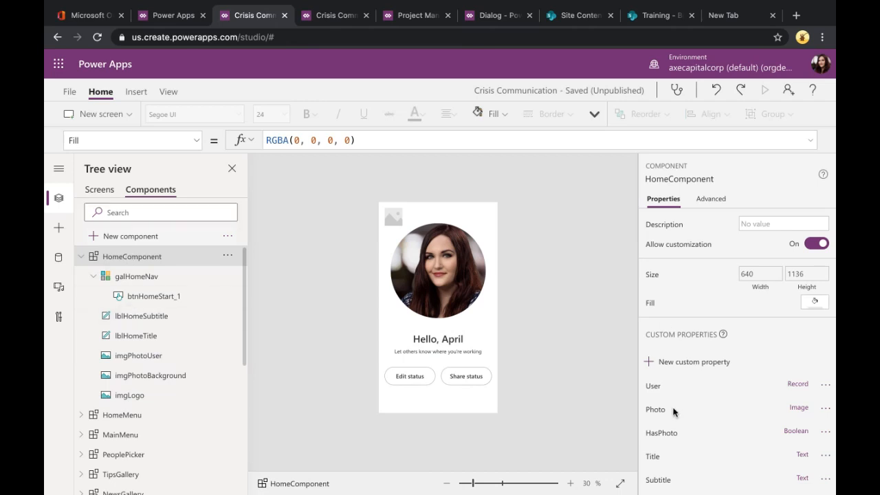
scroll(675, 410, "down", 3)
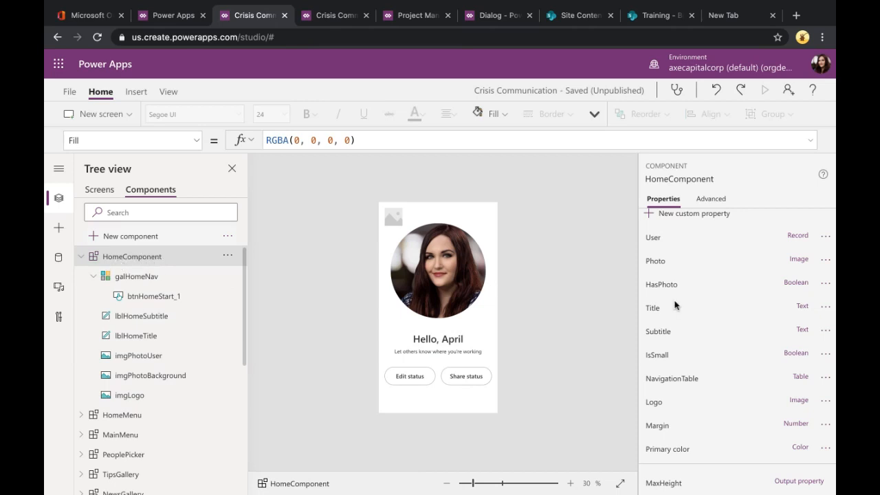
scroll(733, 413, "up", 1)
scroll(734, 414, "down", 1)
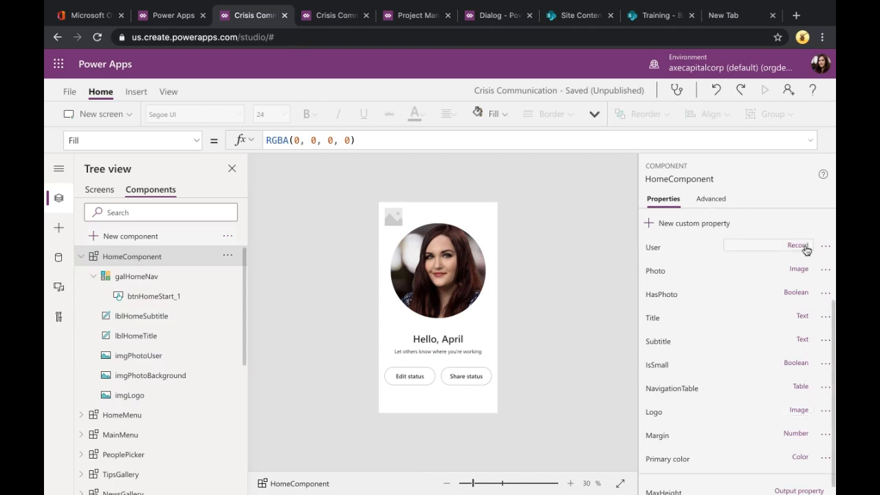
Step: Inspect how imgPhotoUser, lblHomeTitle and galHomeNav reference HomeComponent's custom properties, including NavigationTable
left_click(439, 266)
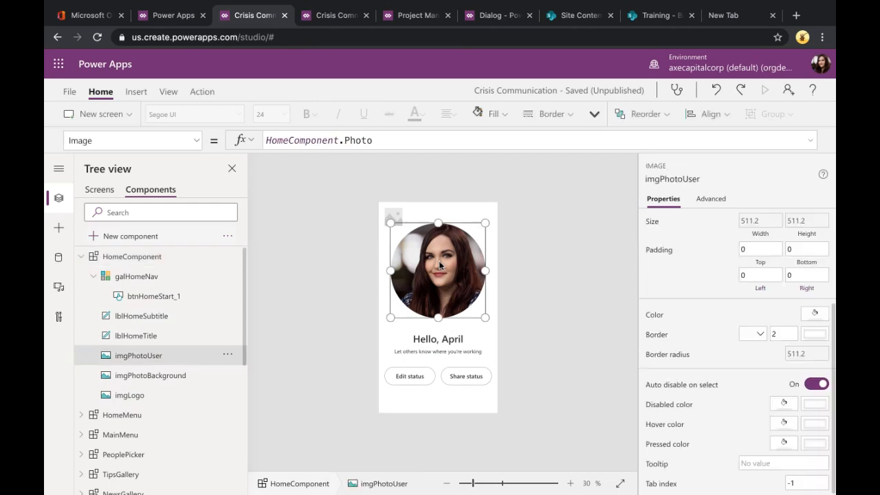
left_click(437, 335)
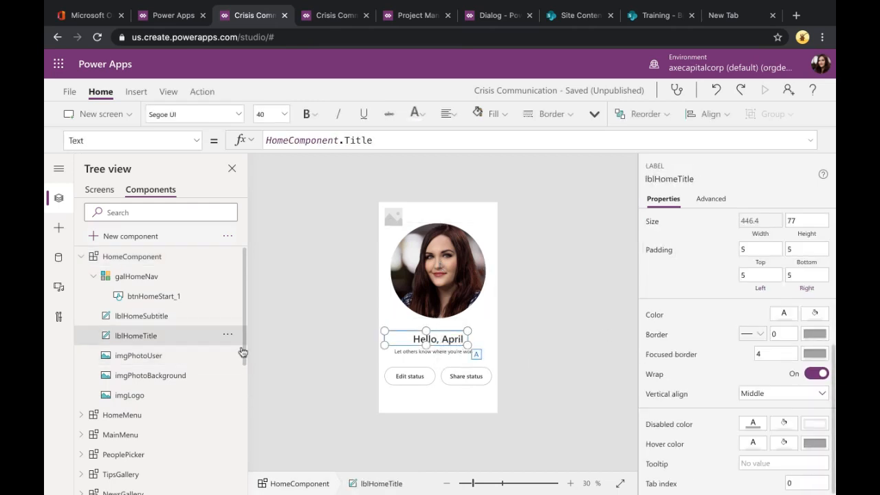
left_click(159, 265)
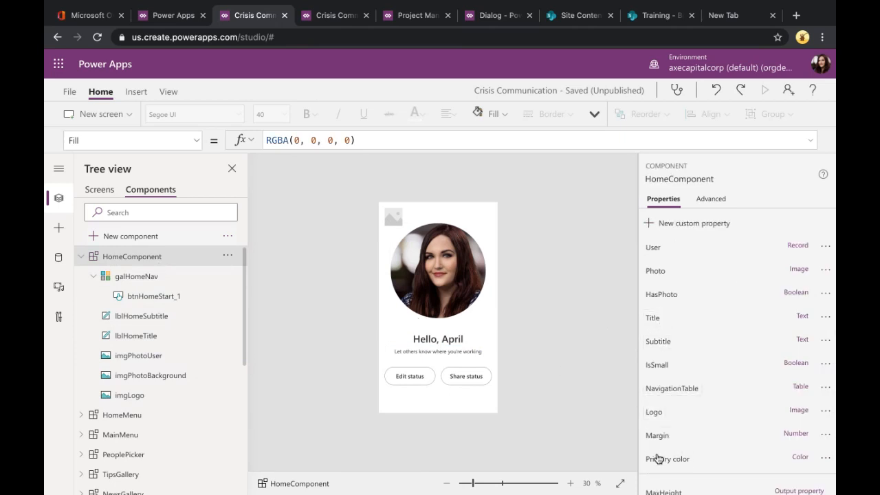
left_click(668, 390)
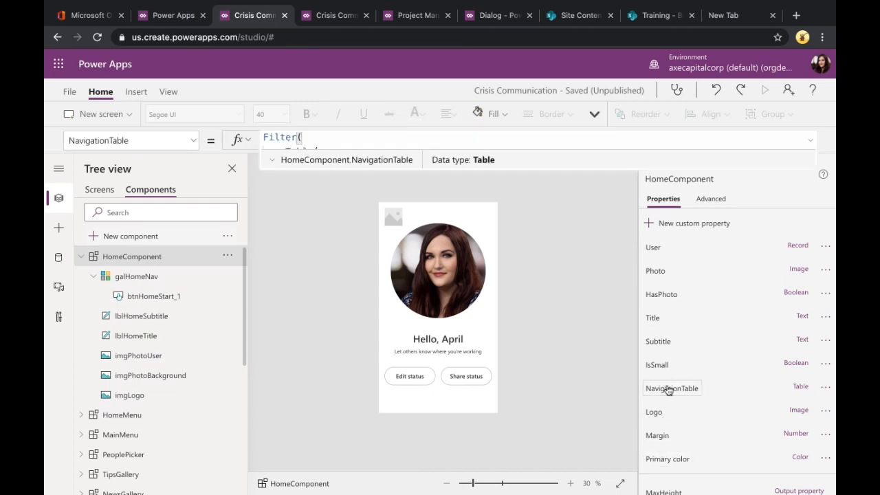
left_click(440, 389)
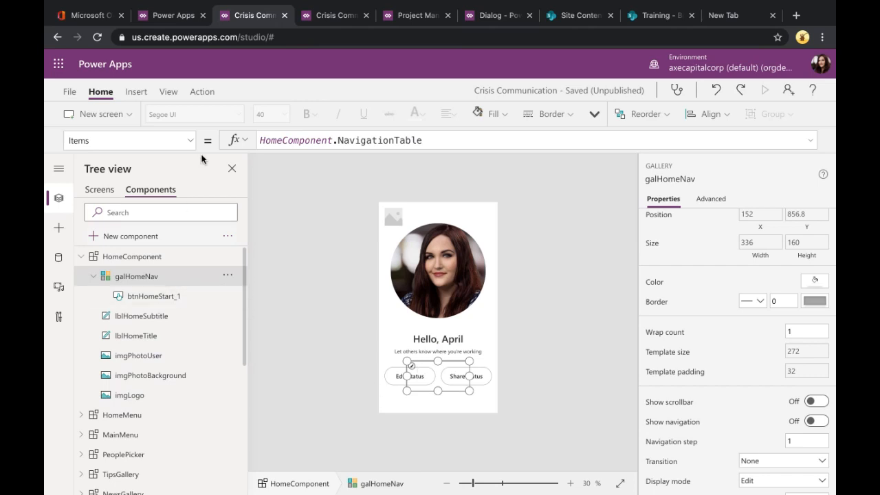
Step: Examine the full default formula of HomeComponent's NavigationTable property, including its ScreenName field, and collapse the formula again
left_click(160, 257)
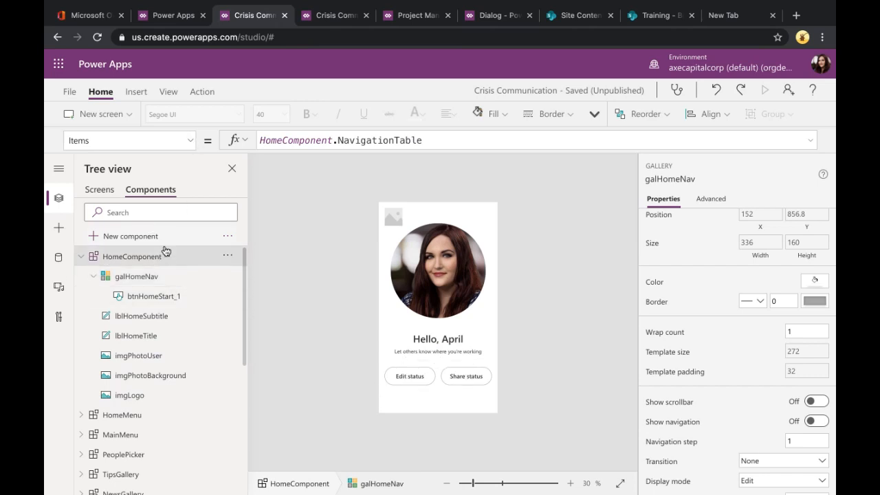
left_click(809, 144)
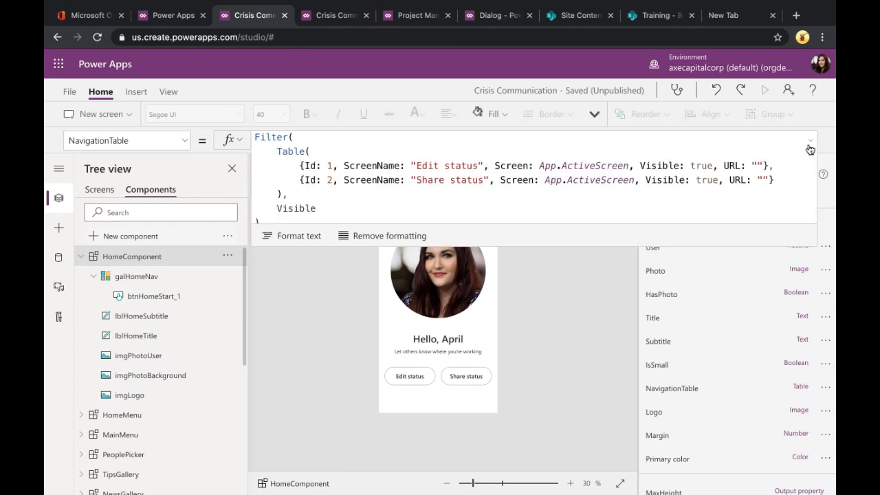
left_click(332, 166)
left_click(372, 166)
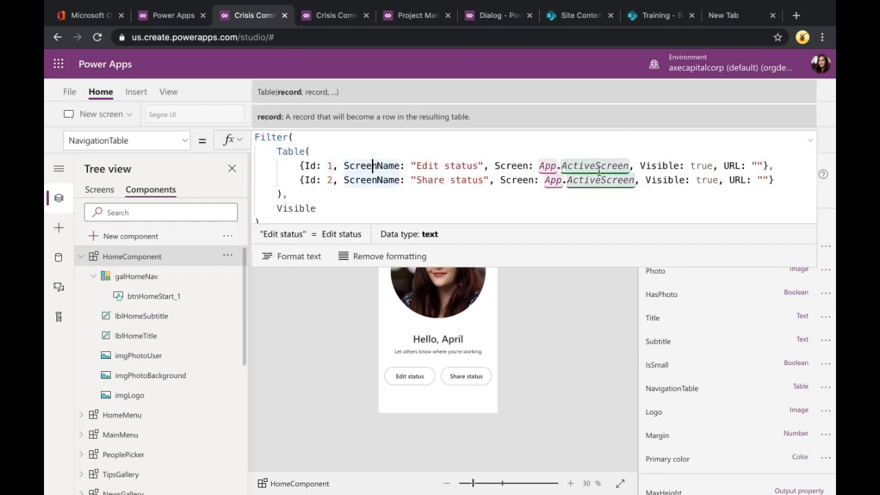
left_click(810, 140)
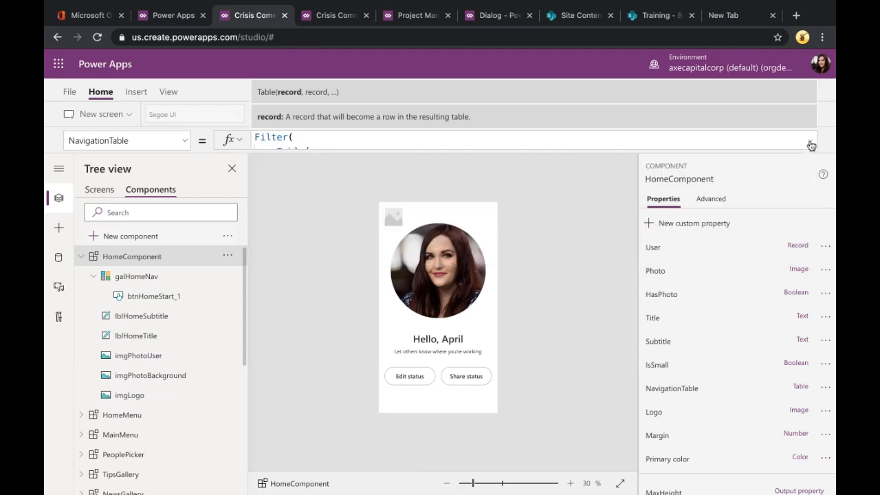
Step: Collapse HomeComponent, expand the FAQByCategory component and inspect its AnimationTimer_1 and the controls inside FAQGallery_1
left_click(81, 259)
scroll(157, 406, "down", 3)
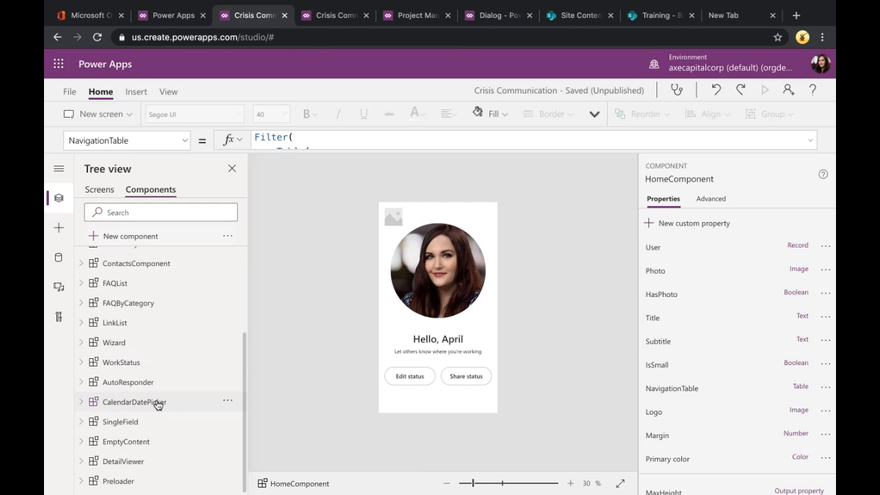
left_click(133, 297)
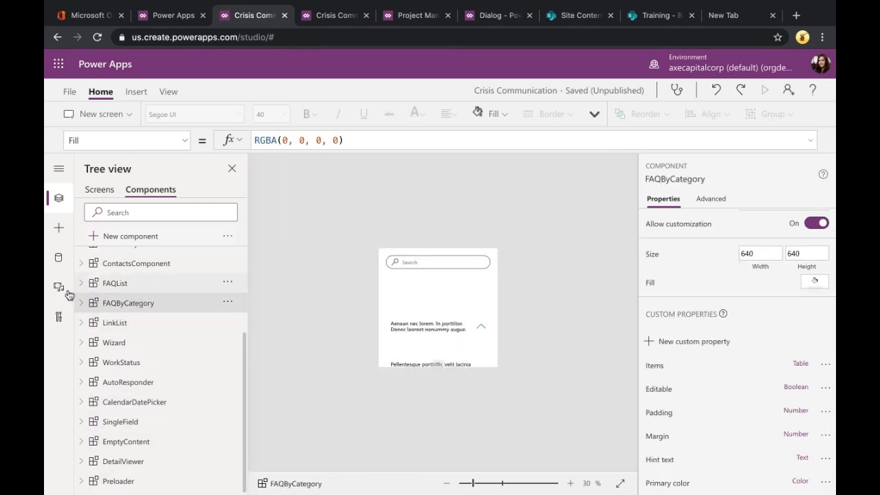
left_click(80, 303)
left_click(147, 380)
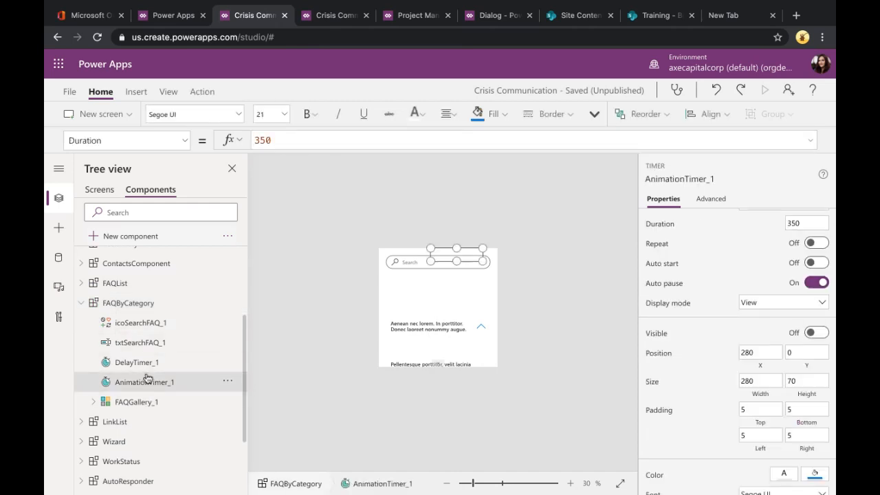
left_click(147, 403)
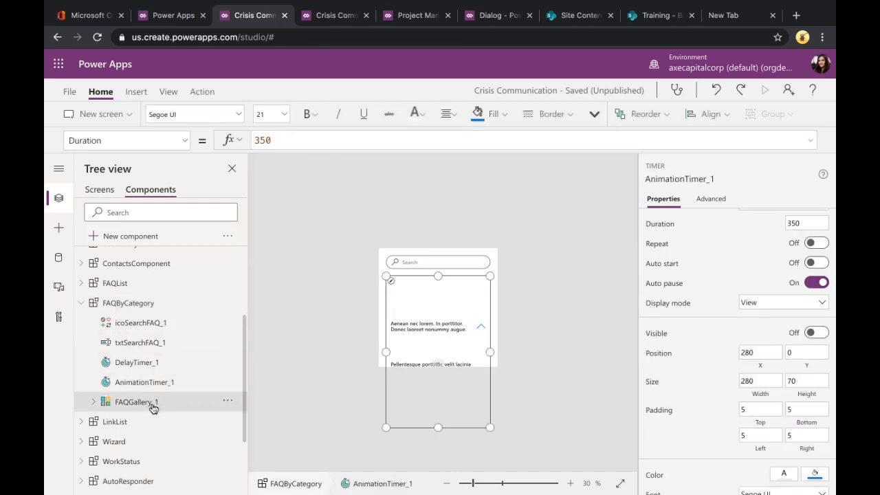
left_click(95, 402)
scroll(96, 402, "down", 3)
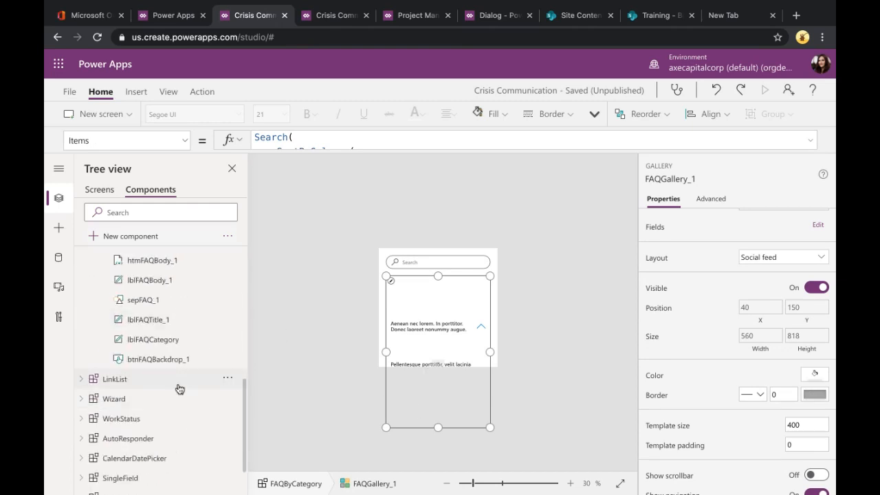
Step: Expand the Preloader component and inspect the Image formula of its imgLoader control
scroll(179, 389, "down", 1)
left_click(149, 477)
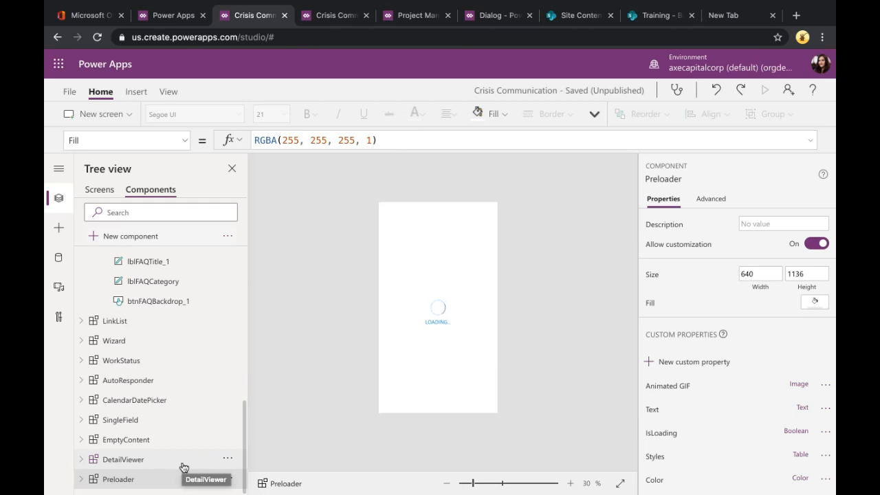
left_click(81, 480)
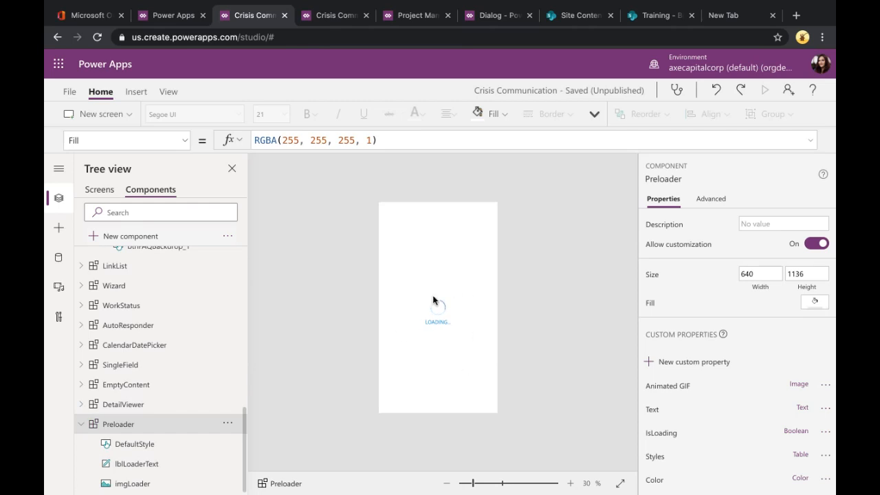
scroll(125, 440, "down", 1)
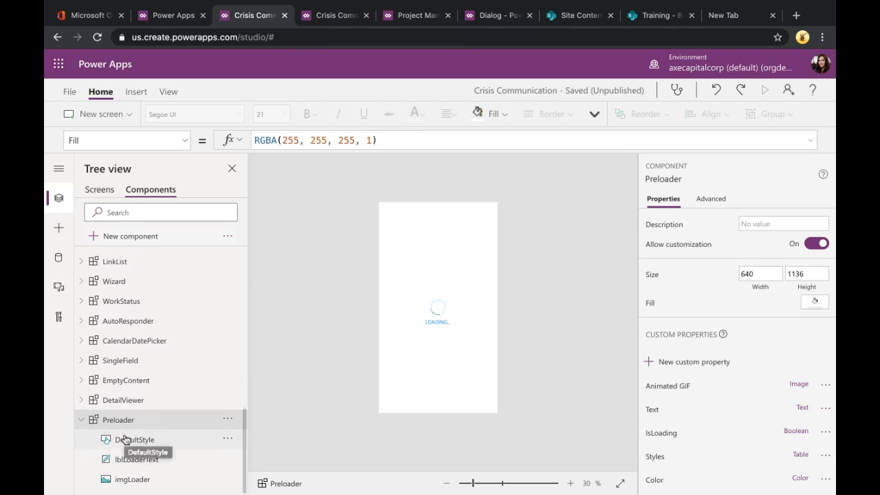
left_click(157, 479)
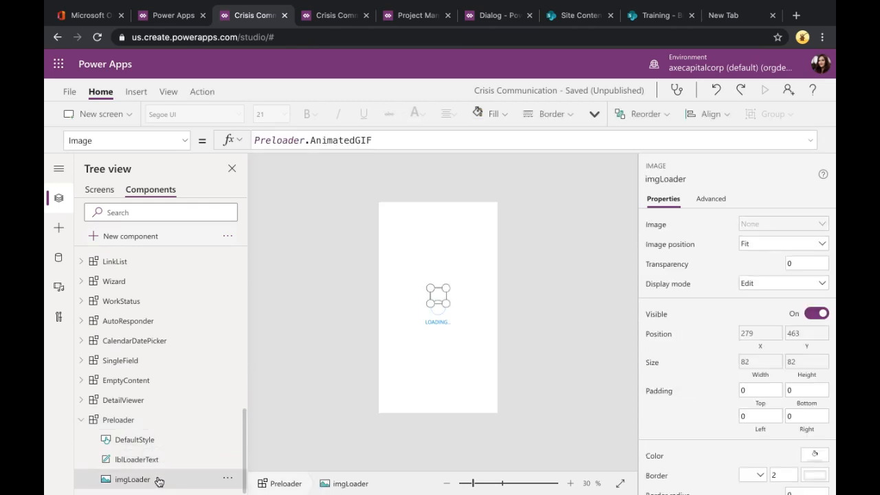
double_click(335, 140)
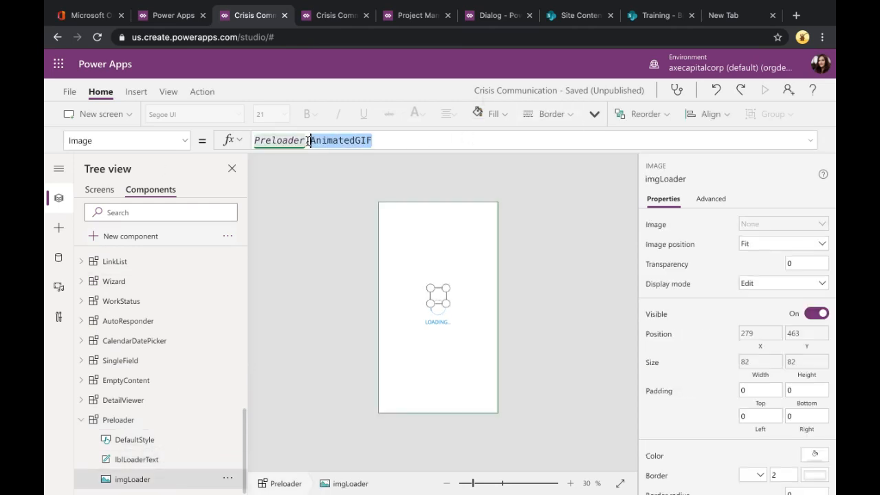
Step: Review the Preloader component's list of properties and display the formula of its Text property
left_click(167, 418)
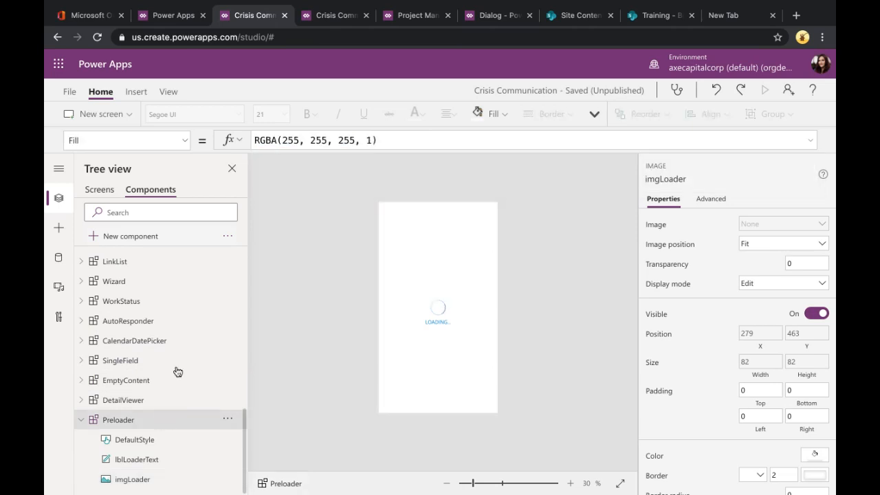
left_click(186, 142)
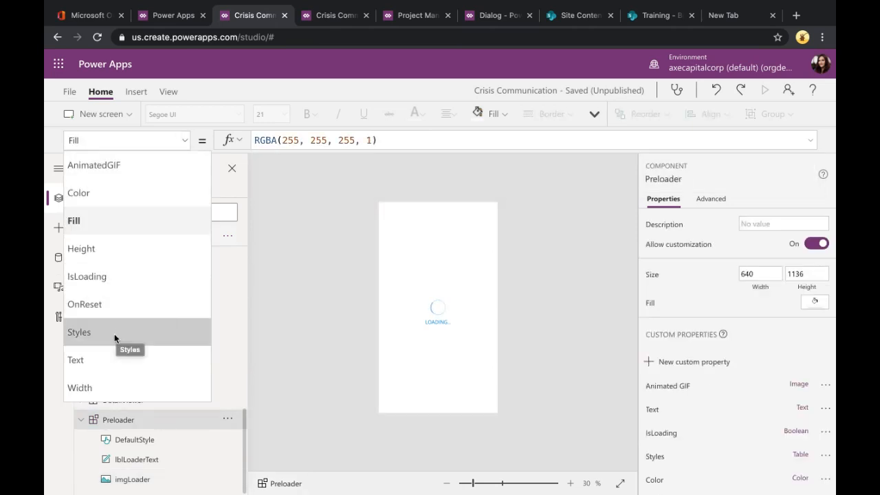
left_click(105, 364)
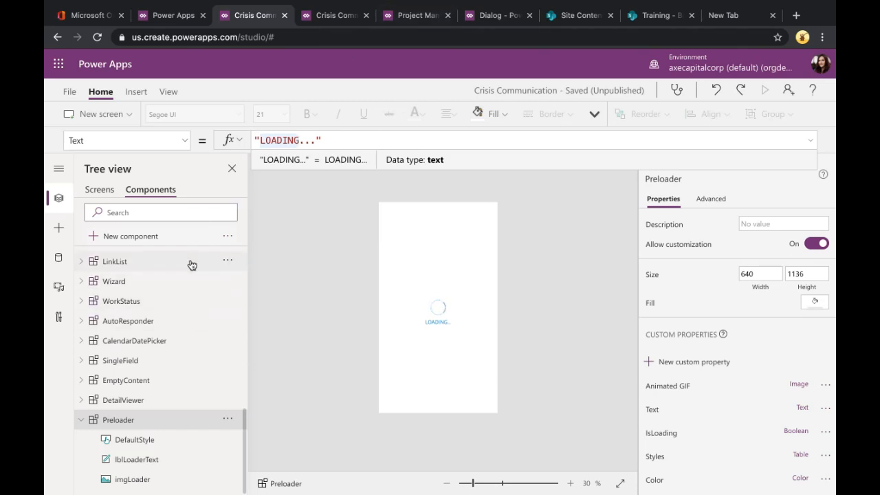
Step: Switch to the Project Manager 2000 editor and show Screen2 with the options for inserting controls
left_click(483, 15)
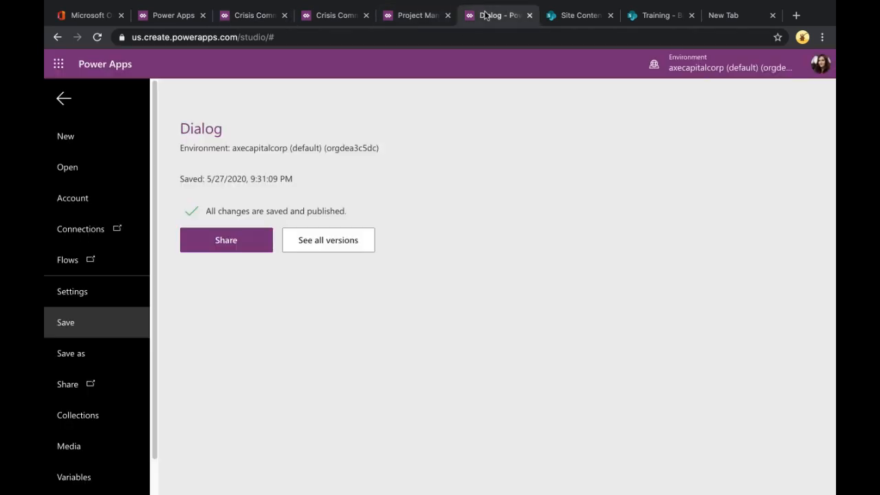
left_click(326, 17)
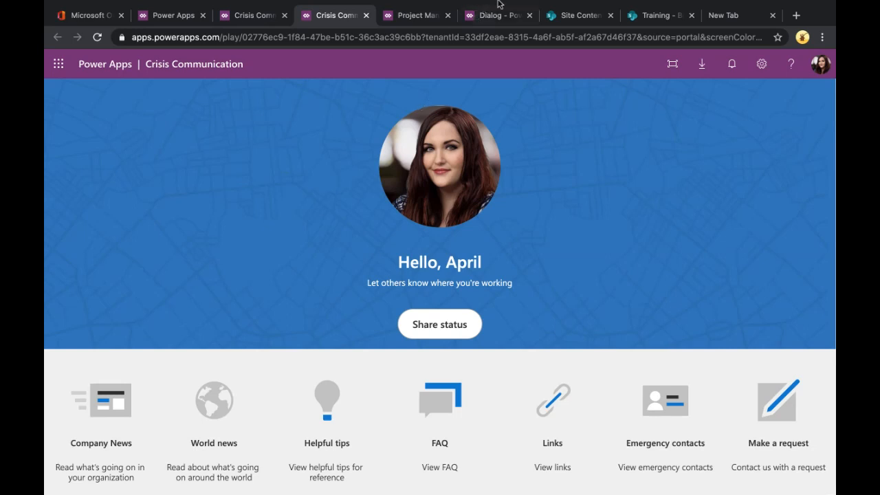
left_click(488, 20)
left_click(405, 20)
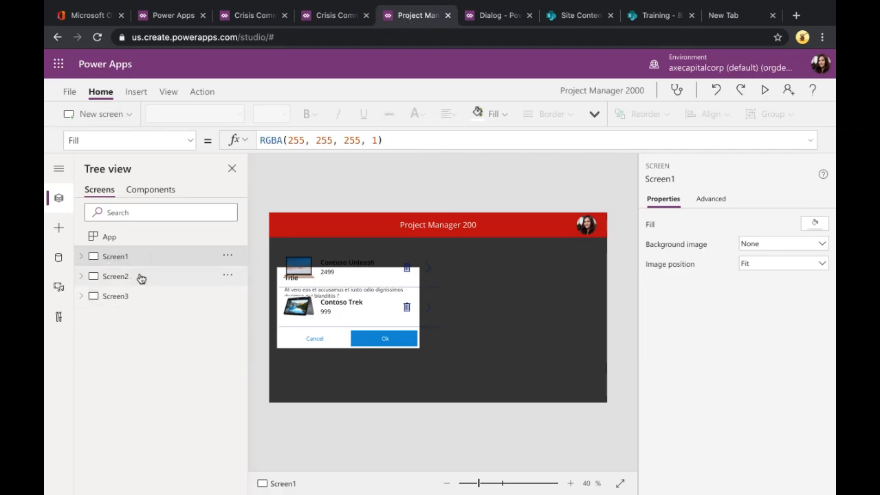
left_click(139, 277)
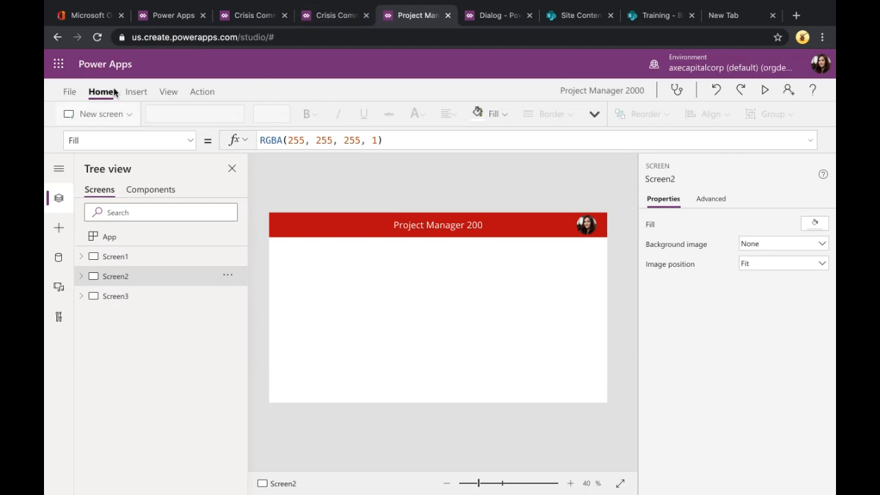
left_click(137, 92)
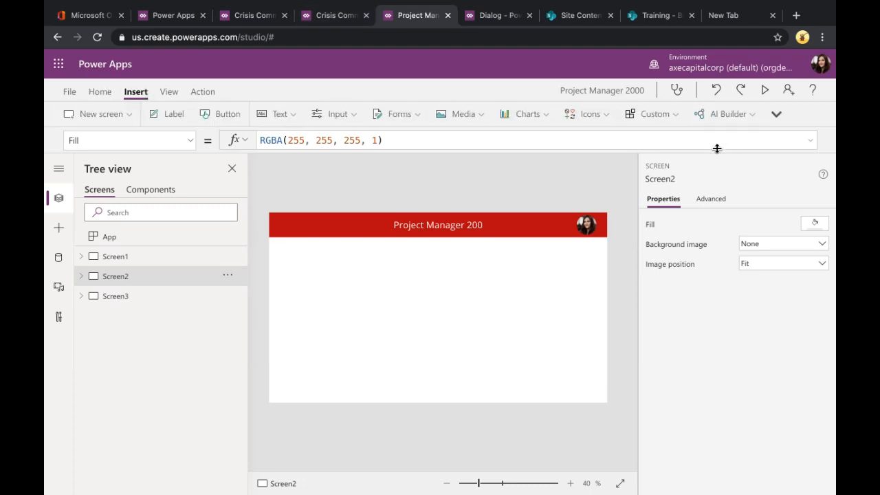
Step: Start importing components into Project Manager 2000 and look through the apps offered as sources
left_click(172, 189)
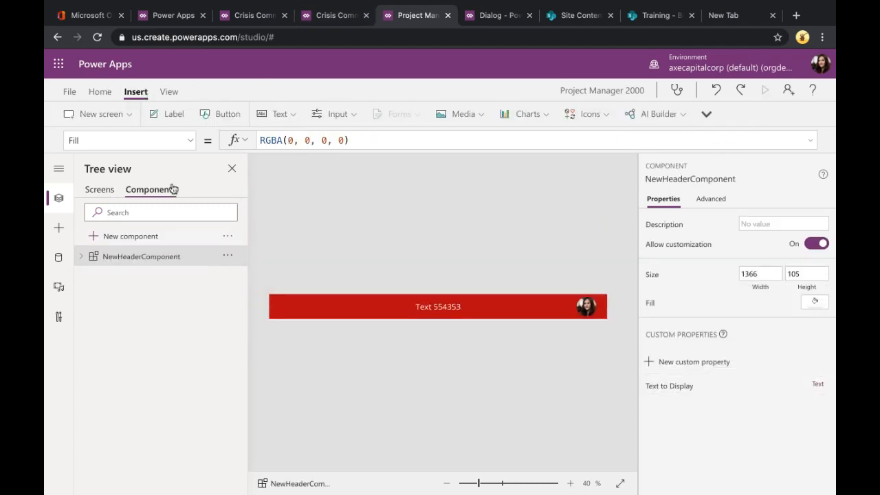
left_click(228, 236)
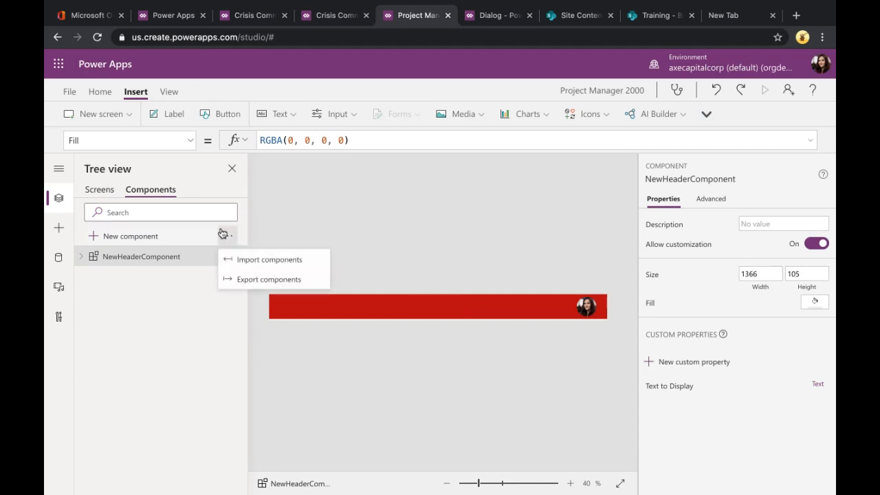
left_click(295, 267)
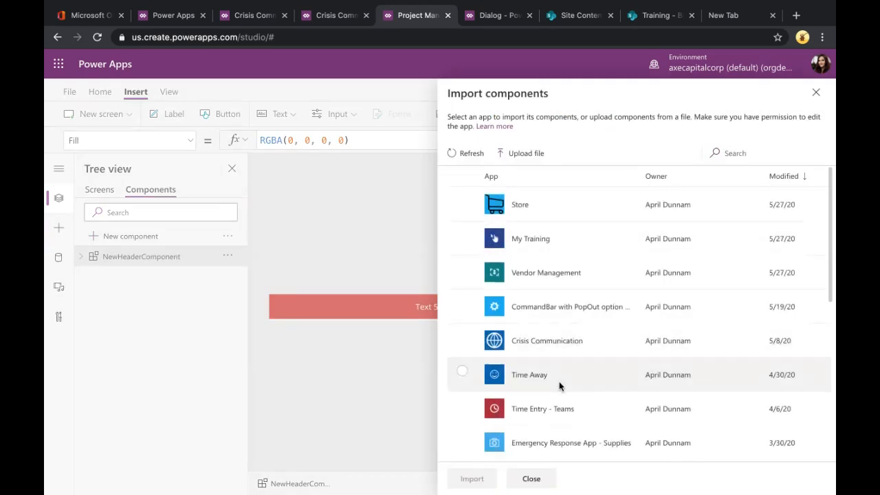
scroll(563, 374, "down", 5)
scroll(563, 374, "up", 5)
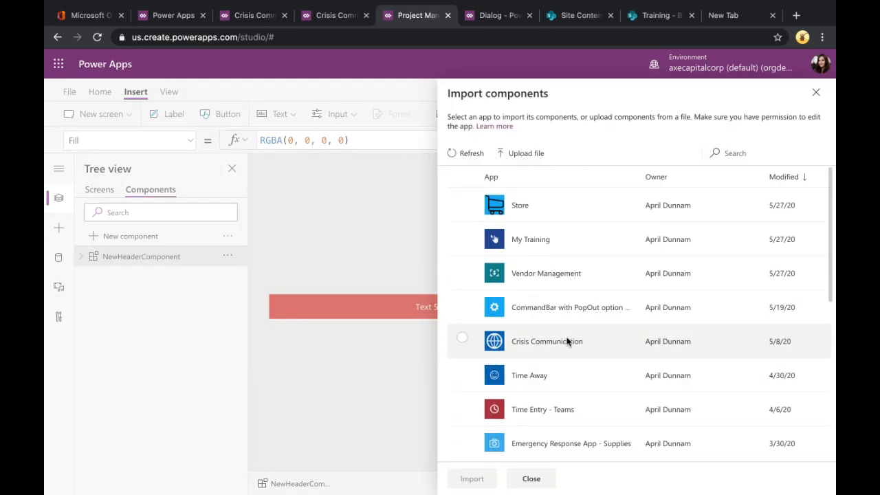
Step: Import the UltimateColorPicker.msapp component file into the app and show the imported component
left_click(526, 153)
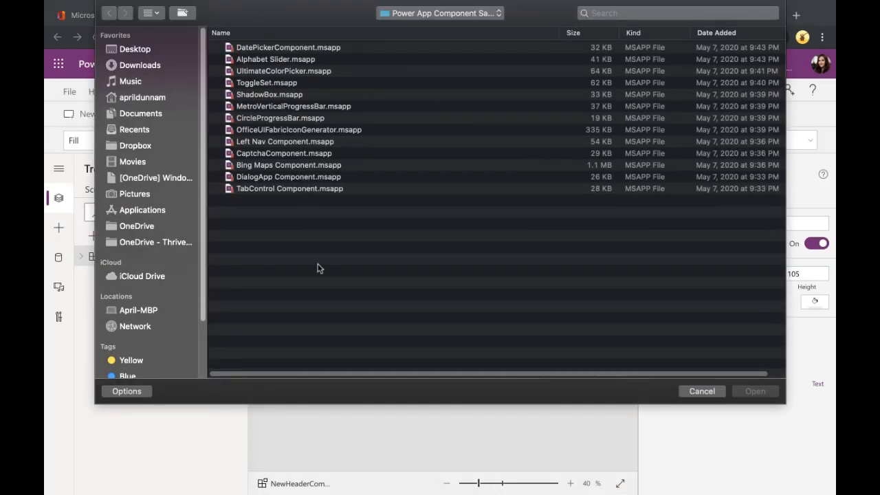
left_click(374, 109)
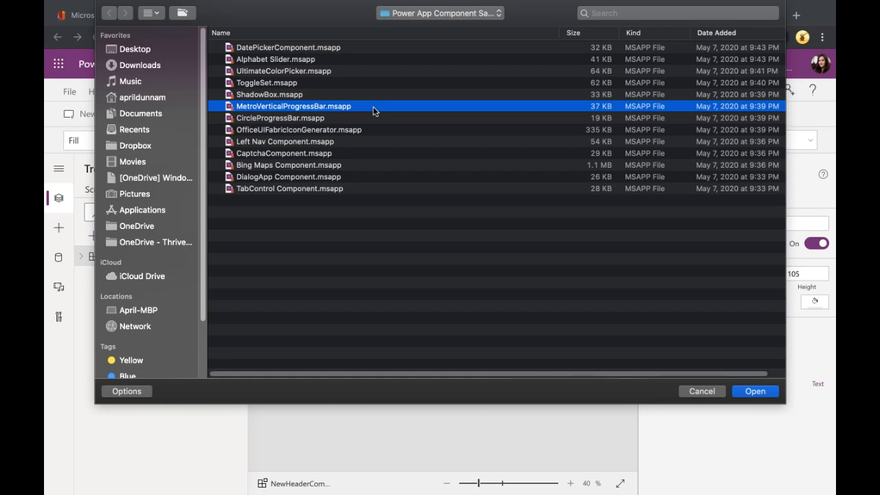
left_click(307, 167)
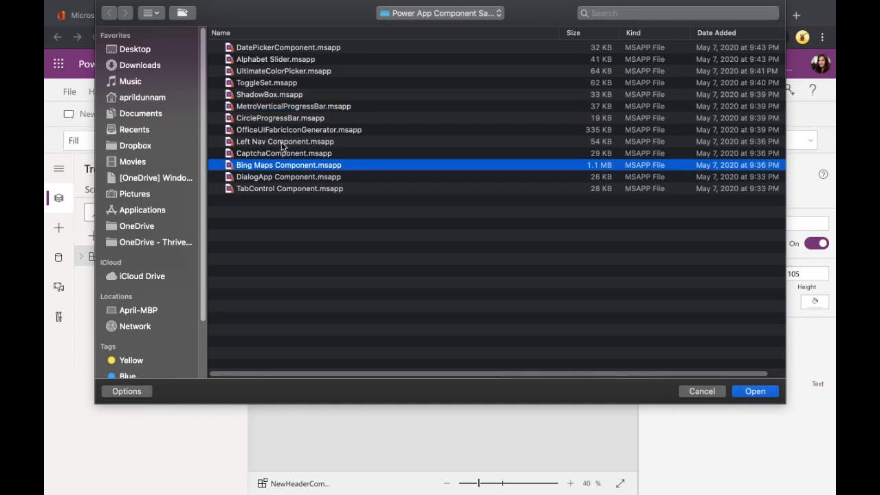
left_click(283, 142)
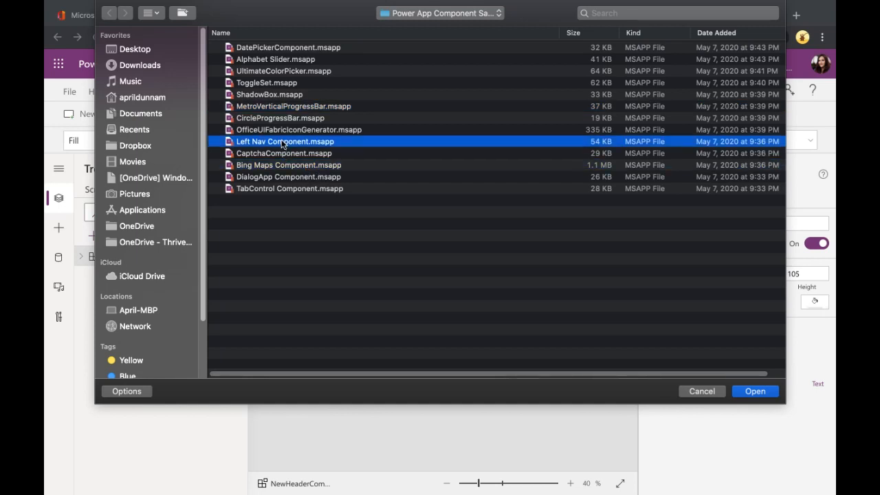
left_click(265, 92)
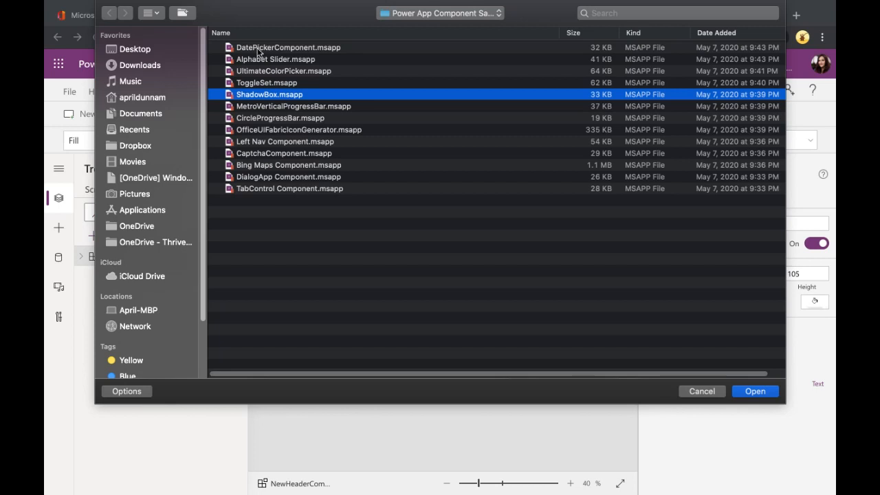
left_click(259, 50)
left_click(259, 71)
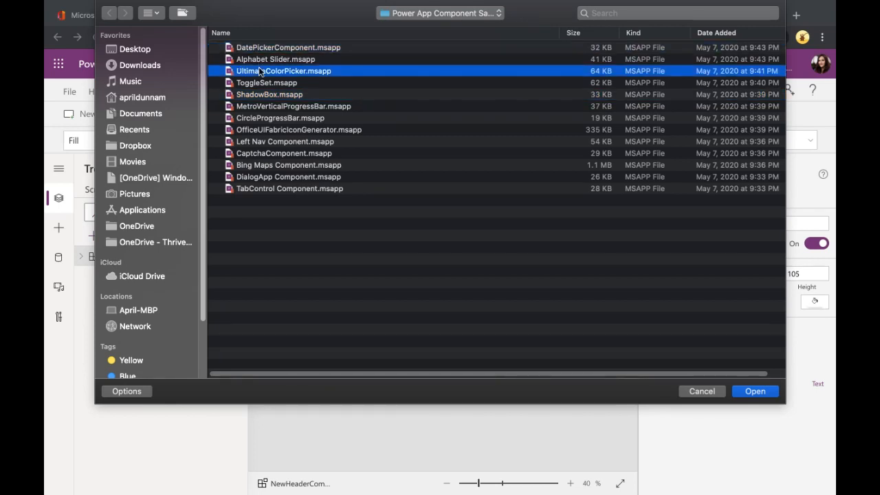
left_click(756, 392)
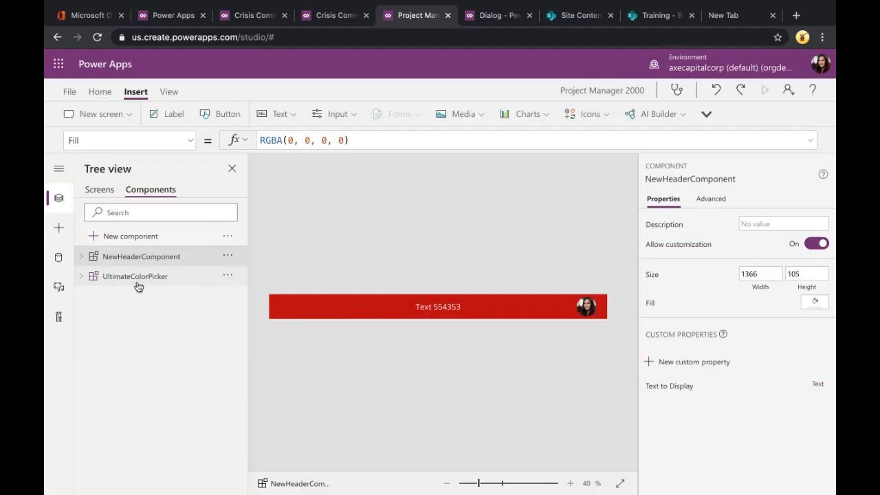
left_click(139, 283)
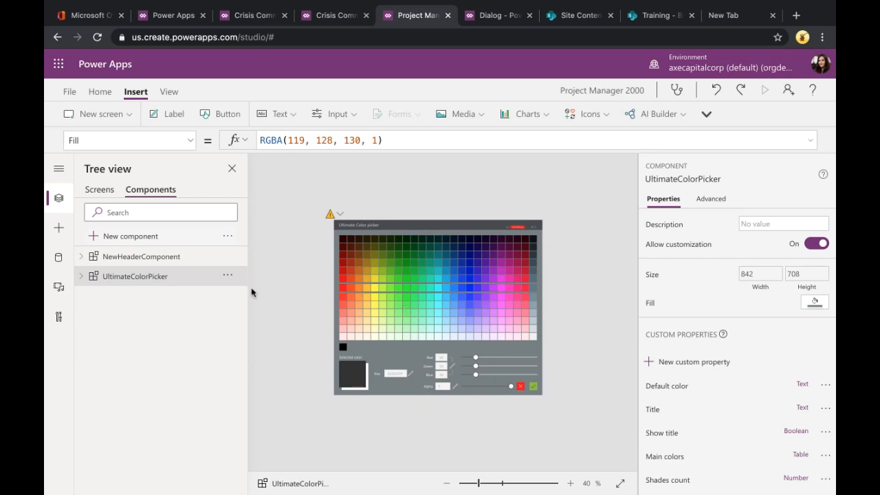
Step: Insert the UltimateColorPicker component on Screen2, place it at X 486, Y 42, and resize it to 879 by 695
left_click(100, 190)
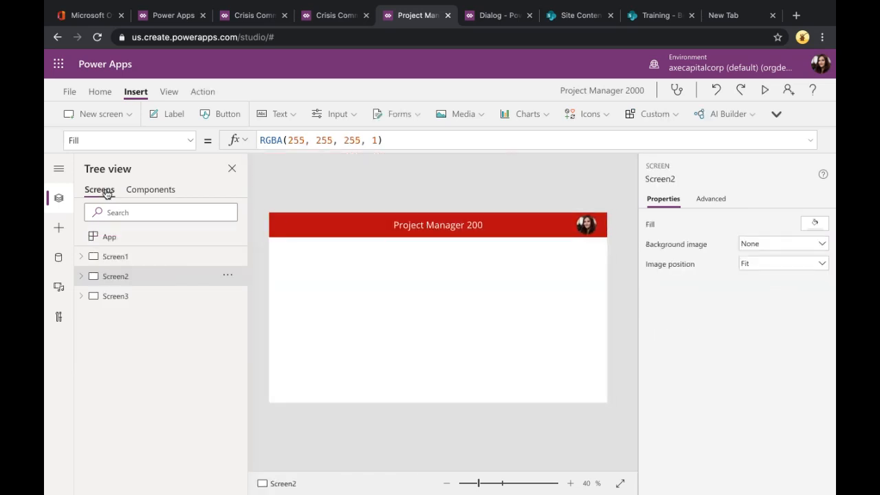
left_click(676, 117)
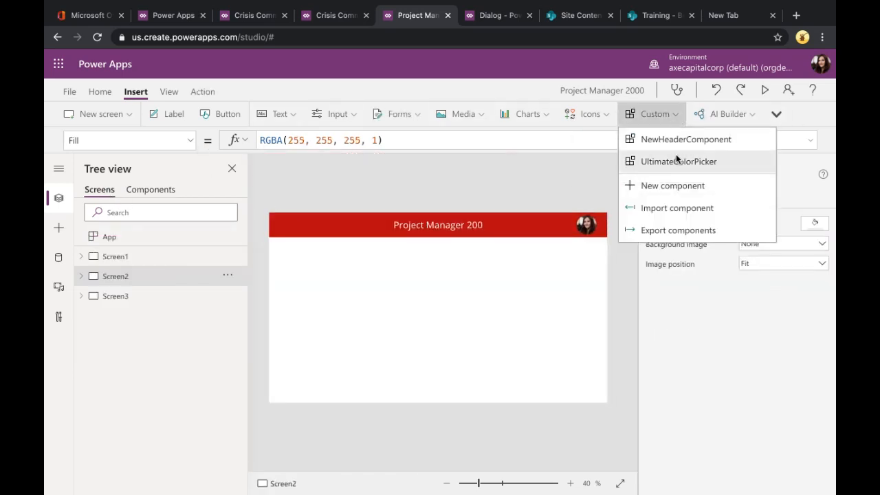
left_click(676, 154)
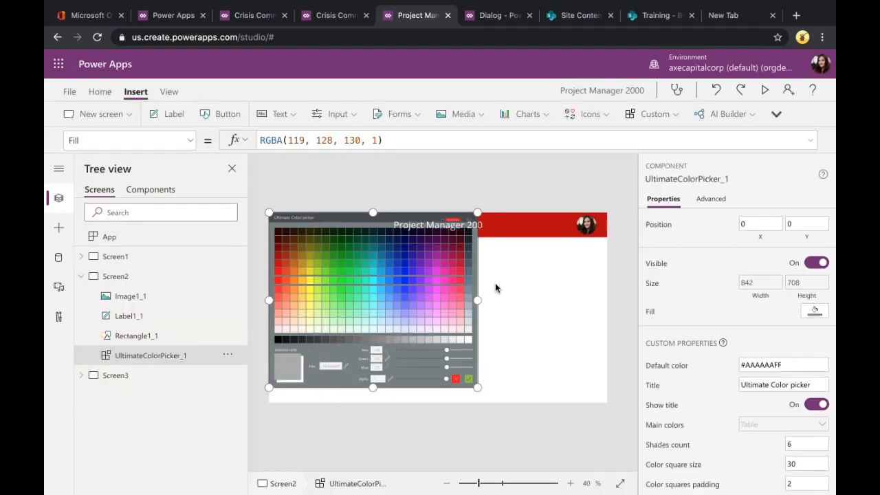
left_click_drag(353, 389, 481, 398)
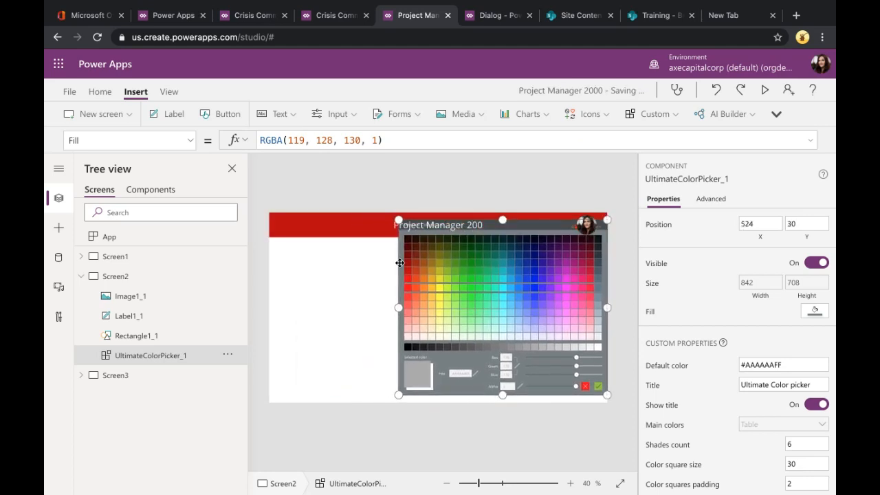
mouse_move(397, 218)
left_mouse_down()
mouse_move(399, 235)
mouse_move(390, 235)
mouse_move(389, 222)
left_mouse_up()
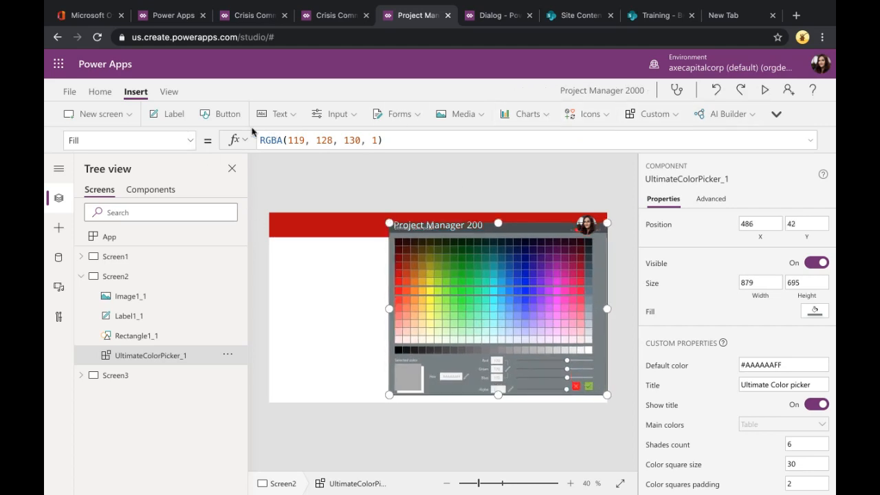
Step: Preview the app and try the color picker: choose a green swatch, raise Red to 177 and Blue to 173, and highlight part of the hex code
left_click(756, 90)
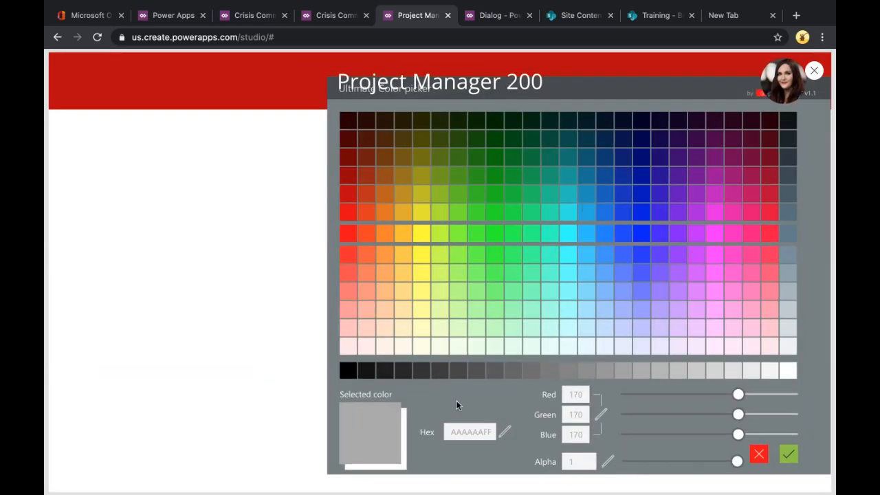
left_click(505, 430)
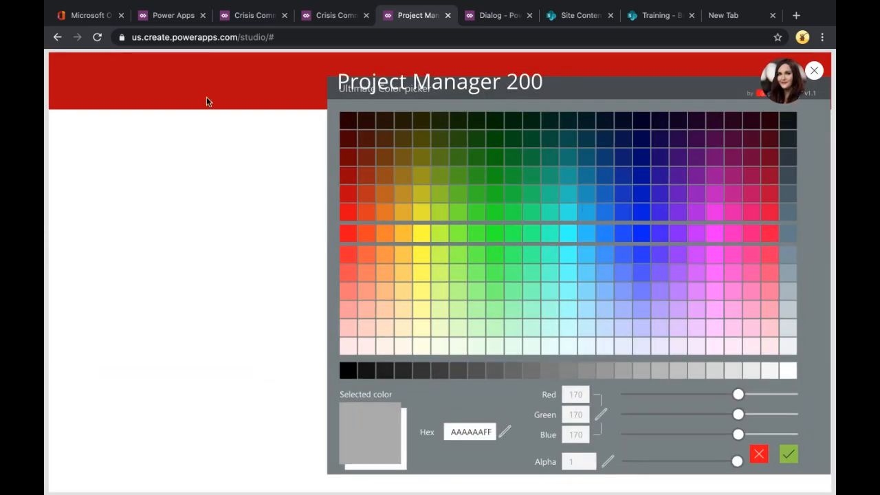
left_click(493, 252)
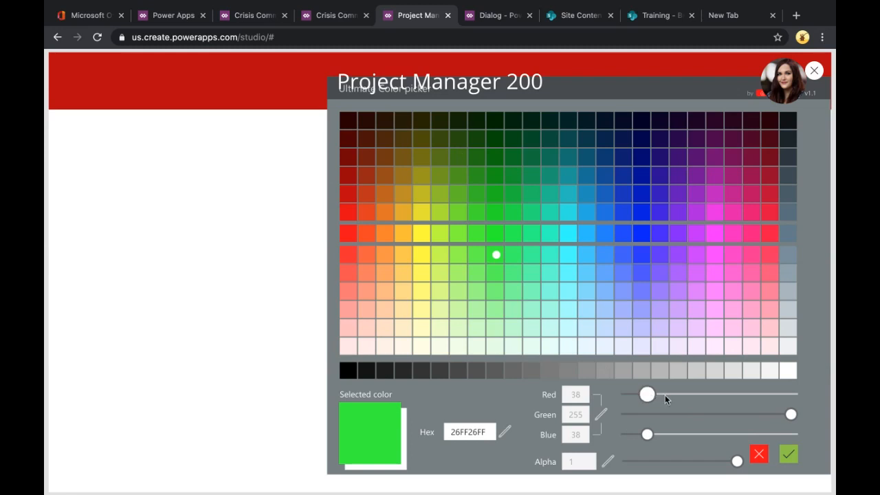
left_click_drag(647, 393, 742, 394)
left_click_drag(661, 434, 740, 434)
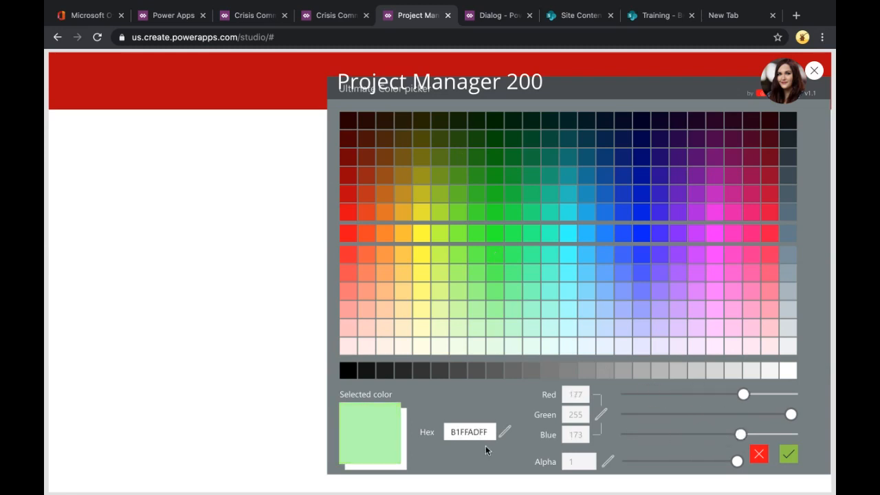
left_click_drag(490, 432, 484, 433)
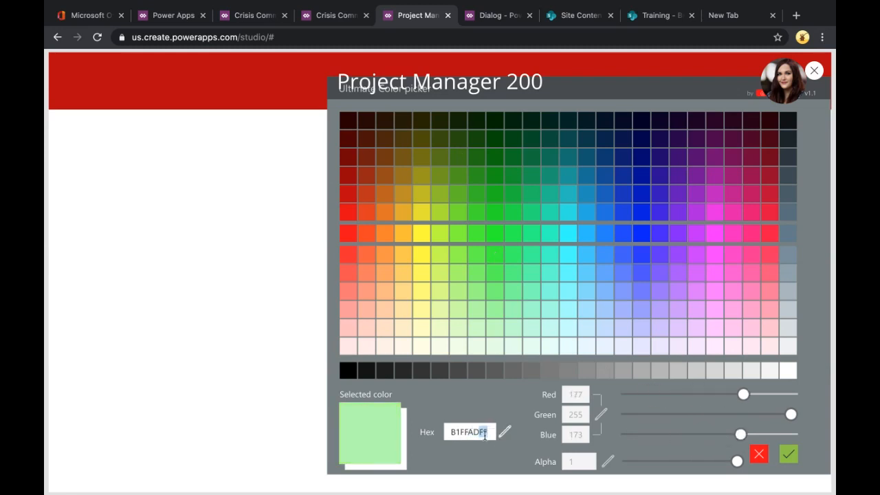
left_click(814, 71)
Step: Delete the color picker component from Screen2
left_click(543, 314)
left_click(457, 393)
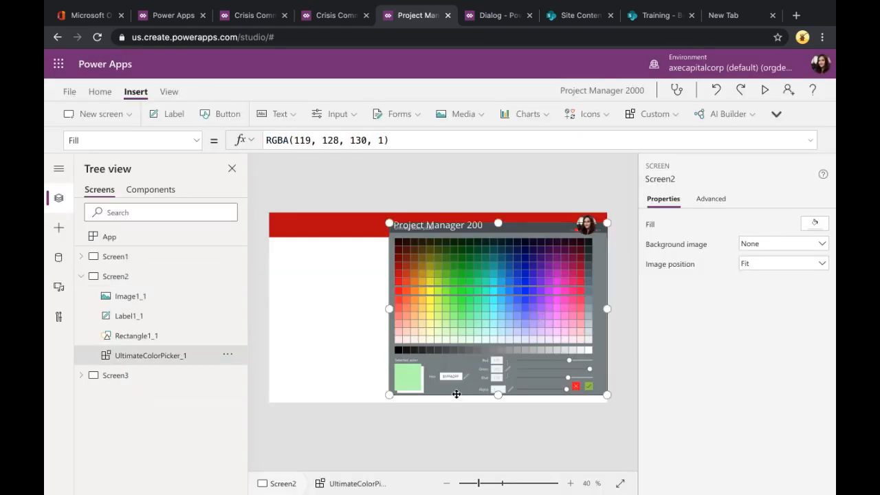
key("Delete")
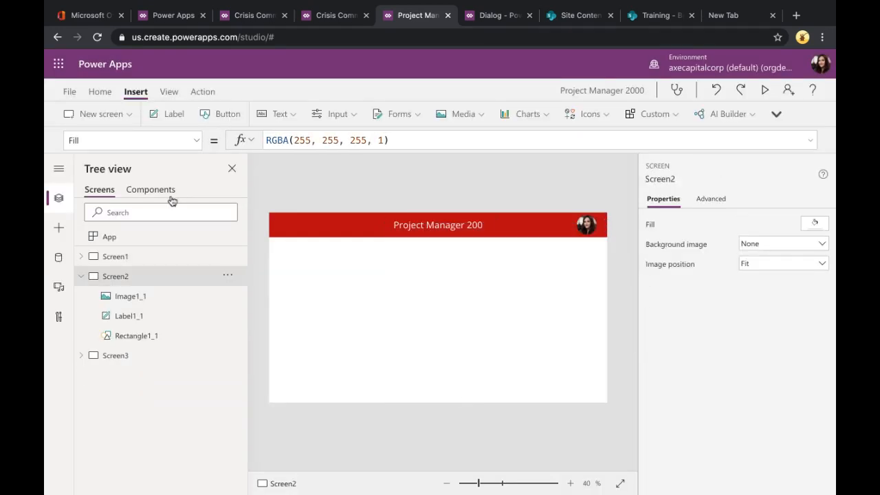
Step: Import the OfficeUIFabricIconGenerator.msapp component file into the app
left_click(164, 191)
left_click(227, 236)
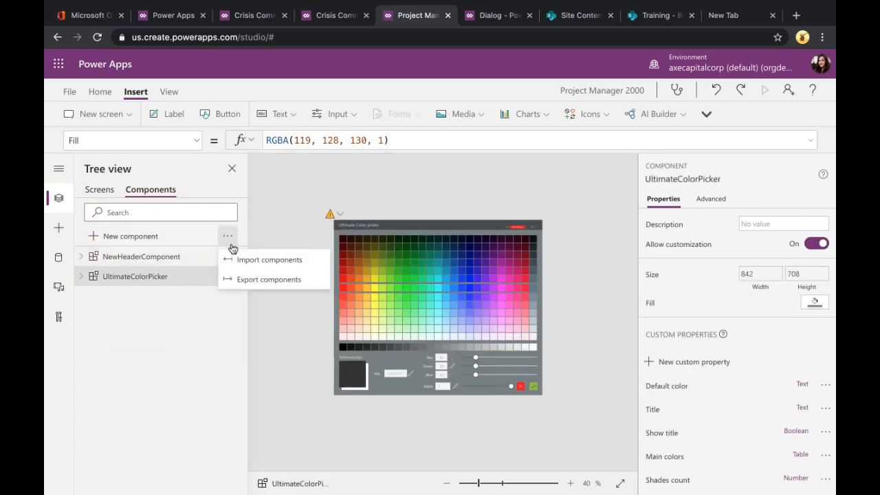
left_click(244, 258)
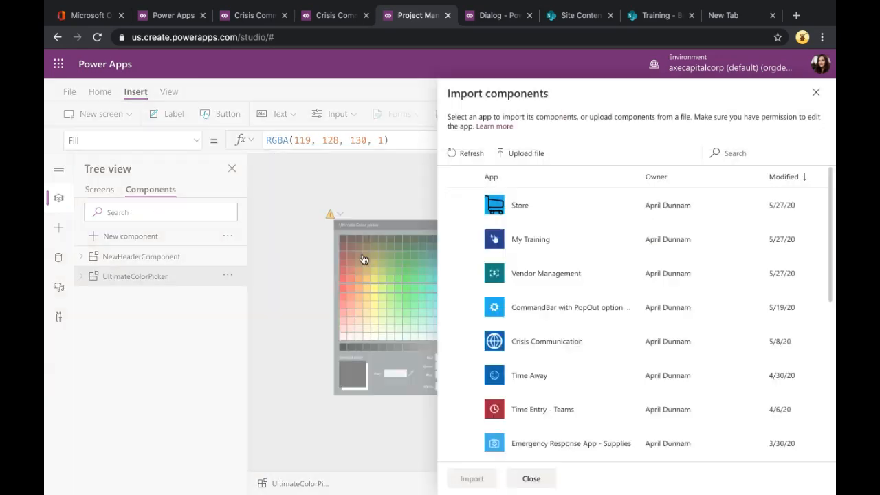
left_click(521, 156)
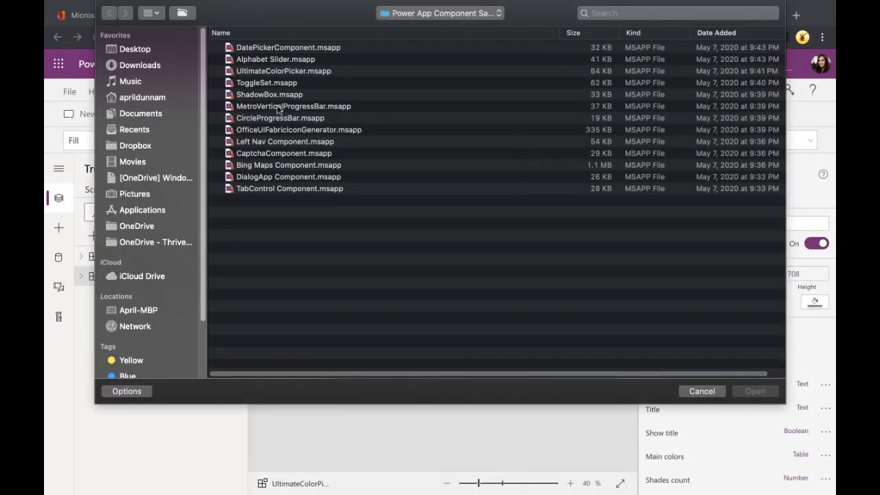
left_click(353, 129)
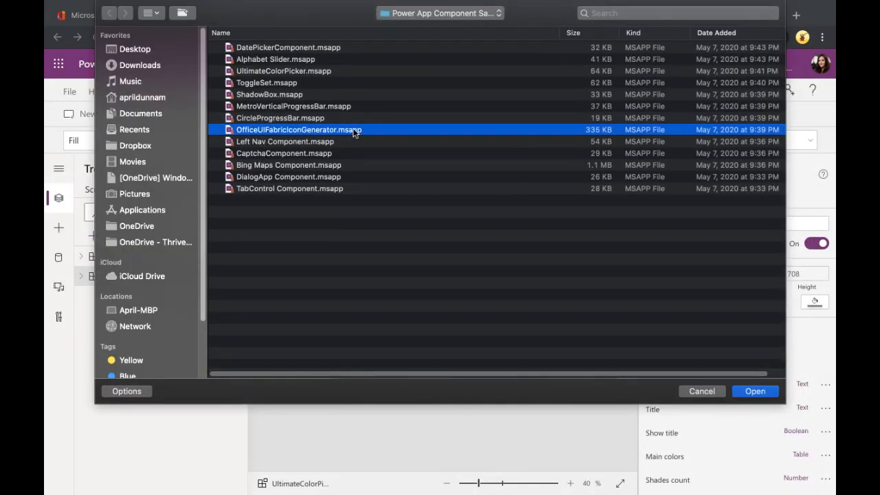
left_click(753, 390)
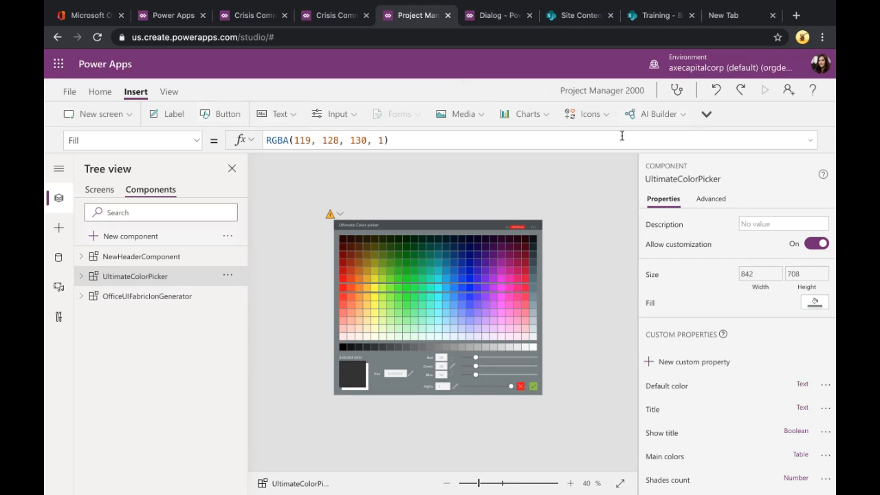
Step: Look through the built-in icons available for insertion and show the OfficeUIFabricIonGenerator component
left_click(593, 115)
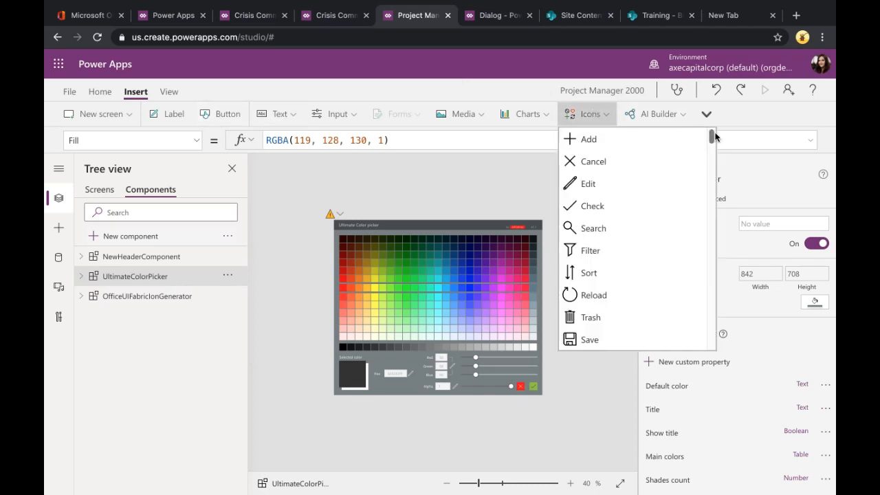
mouse_move(713, 137)
left_mouse_down()
mouse_move(716, 341)
mouse_move(723, 135)
mouse_move(714, 166)
mouse_move(711, 337)
mouse_move(728, 119)
left_mouse_up()
left_click(196, 296)
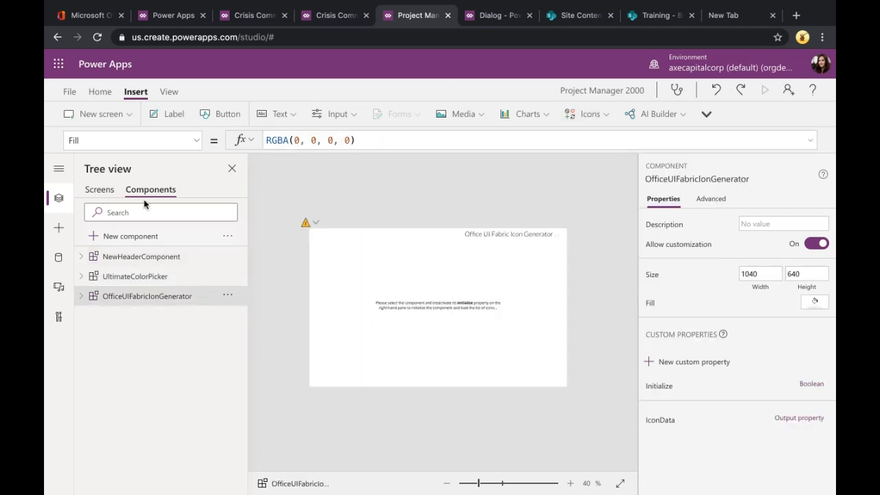
Step: Insert the OfficeUIFabricIonGenerator component on Screen2 and position it below the red header at X 16, Y 112
left_click(105, 192)
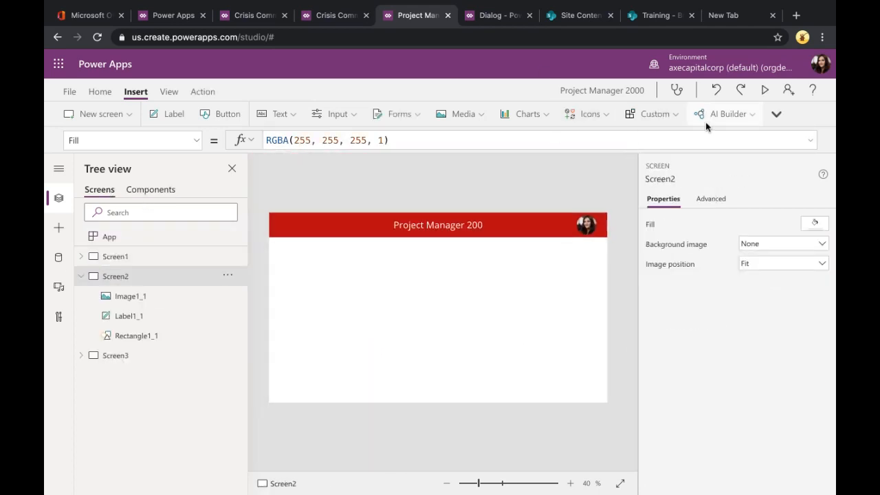
left_click(654, 114)
left_click(569, 293)
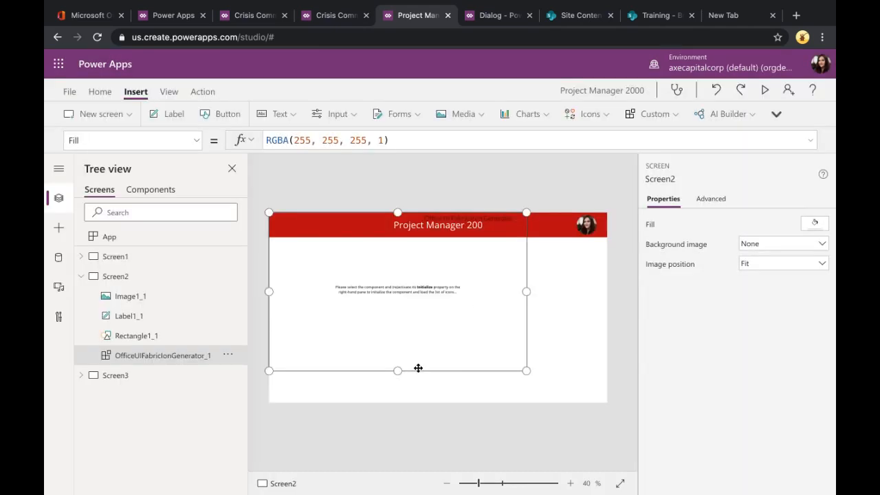
left_click_drag(418, 368, 422, 395)
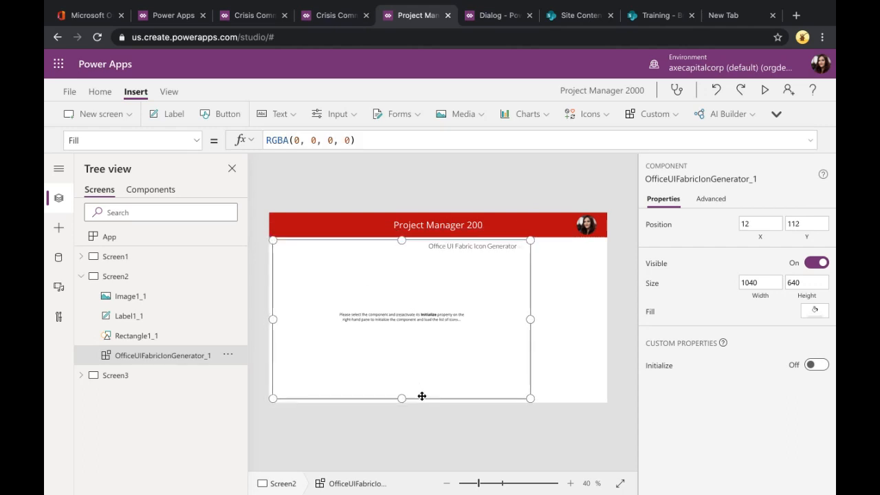
Step: Set the Initialize property of the icon generator on Screen2 to true
left_click(199, 142)
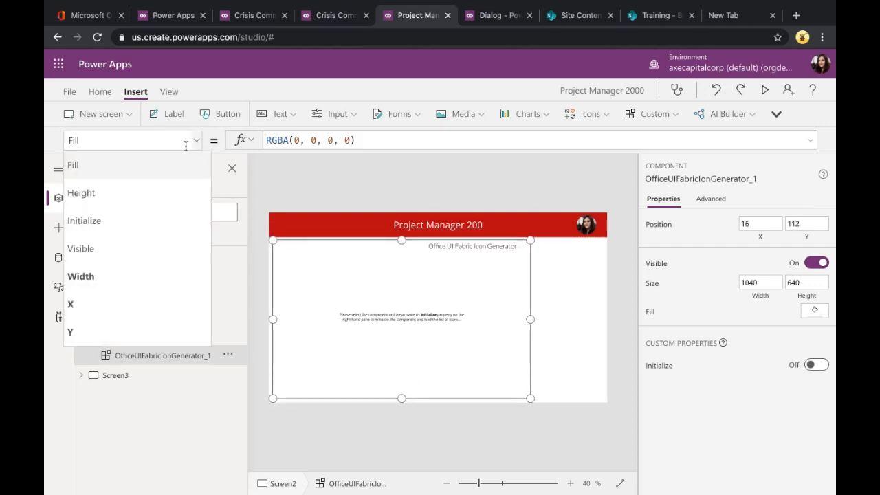
left_click(138, 218)
double_click(277, 140)
type("true")
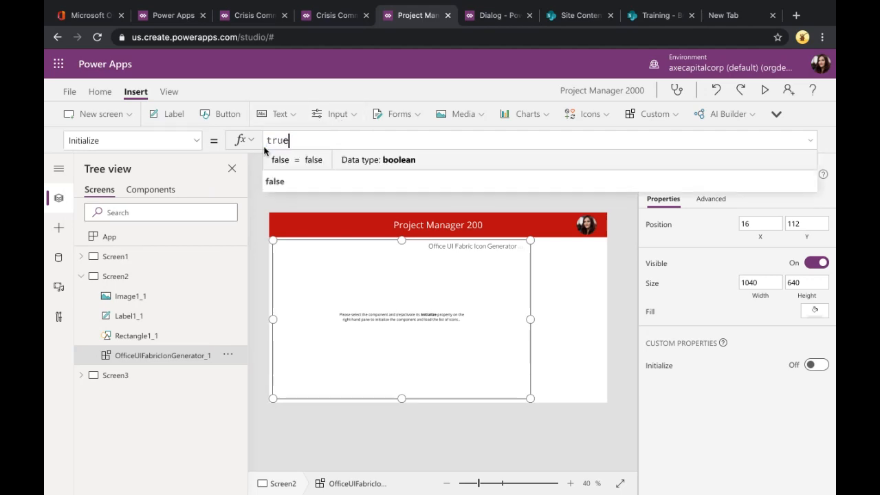
Step: Preview the app and page forward through the icons offered by the Office UI Fabric Icon Generator
left_click(764, 90)
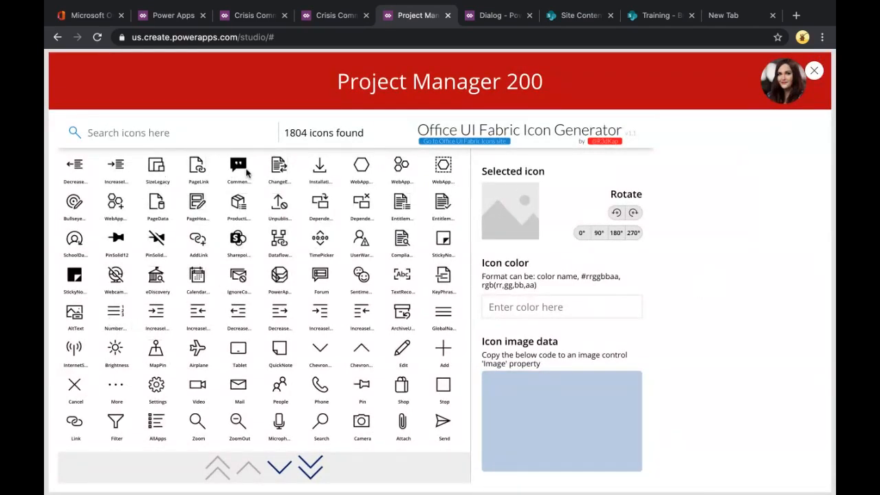
left_click(278, 468)
left_click(274, 462)
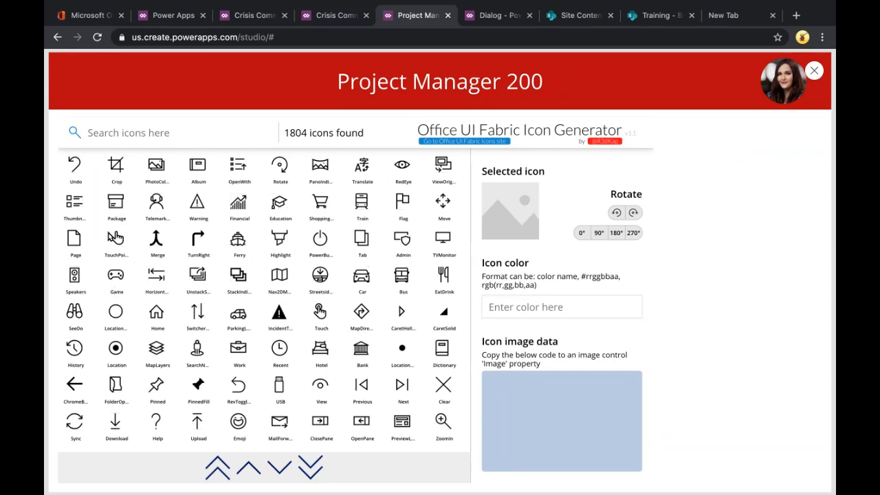
left_click(274, 471)
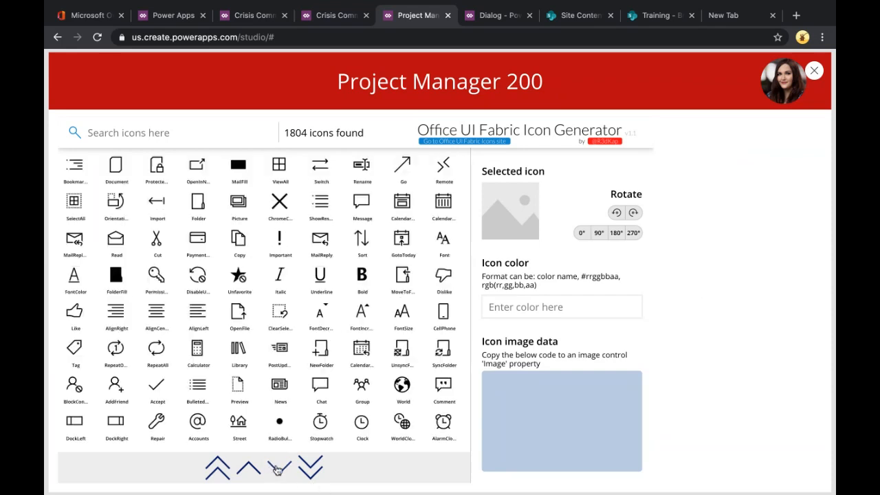
Step: Choose the key icon in the Office UI Fabric Icon Generator, select all of its image data code for copying, and leave the preview
left_click(157, 276)
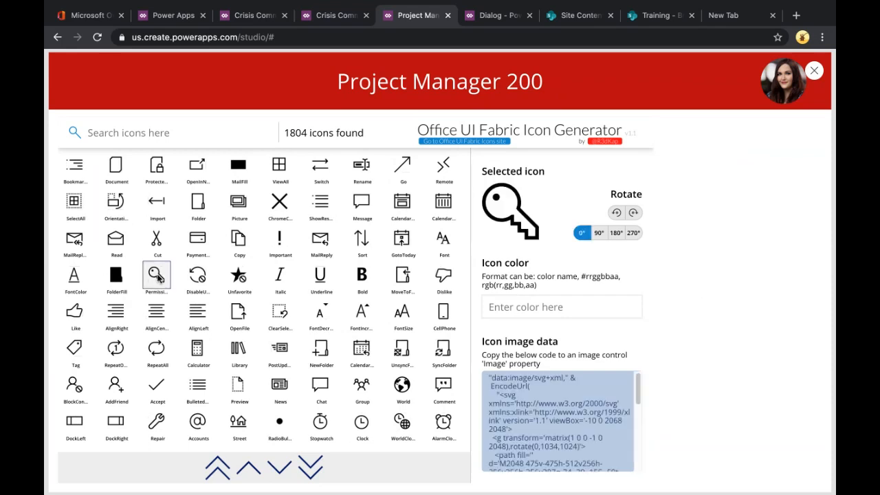
scroll(595, 422, "down", 5)
scroll(593, 424, "up", 4)
scroll(593, 424, "up", 2)
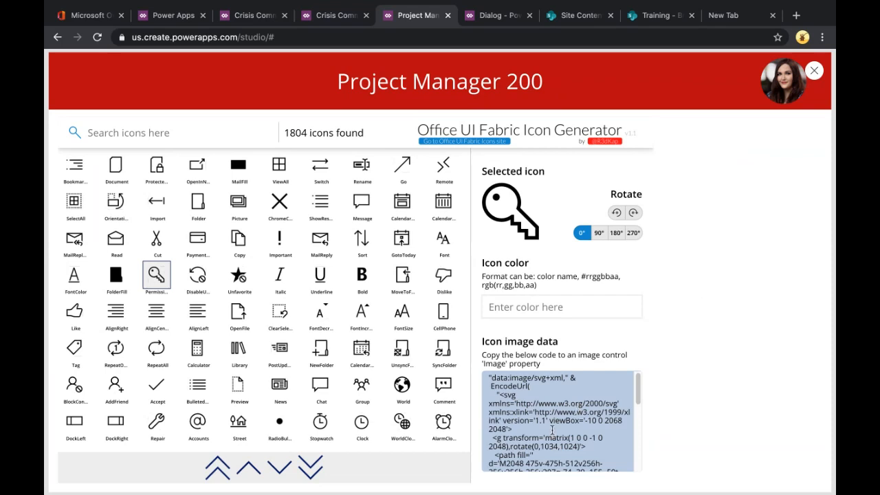
left_click_drag(637, 391, 622, 365)
left_click_drag(487, 377, 576, 492)
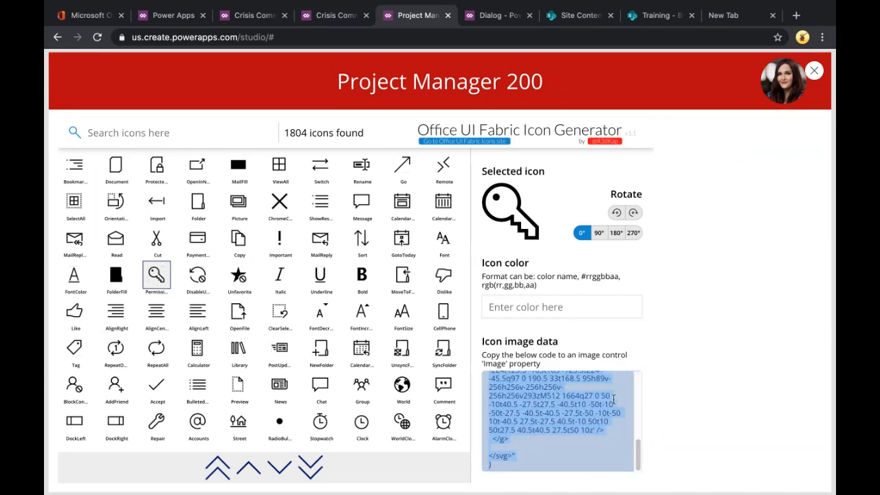
left_click(814, 70)
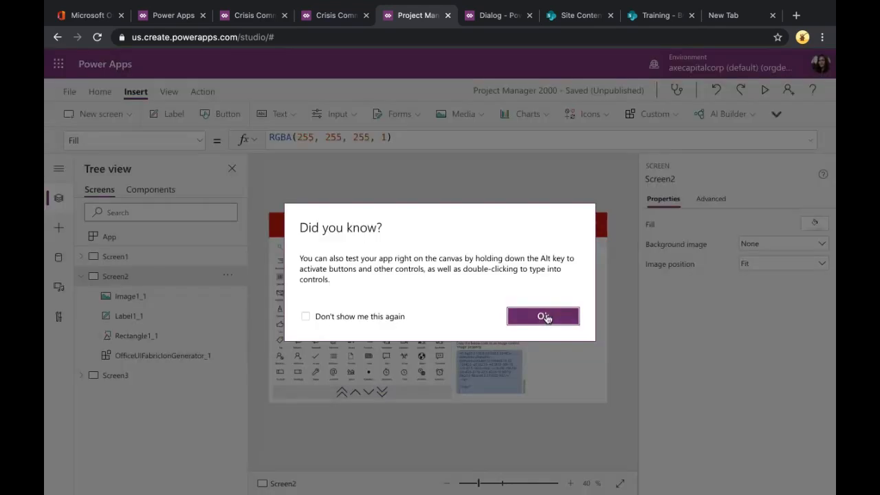
left_click(550, 315)
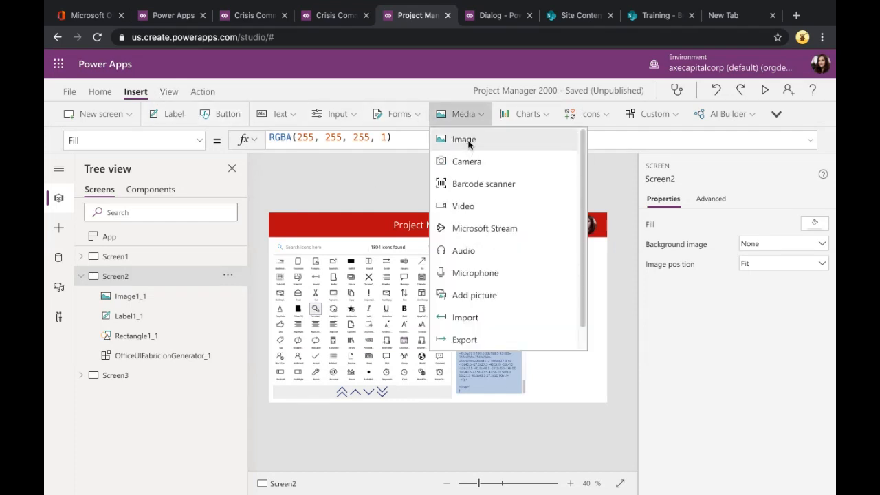
Step: Insert an image at X 1178, Y 326 on Screen2 and replace its Image property with the copied key icon code
left_click(464, 139)
left_click_drag(426, 257, 576, 304)
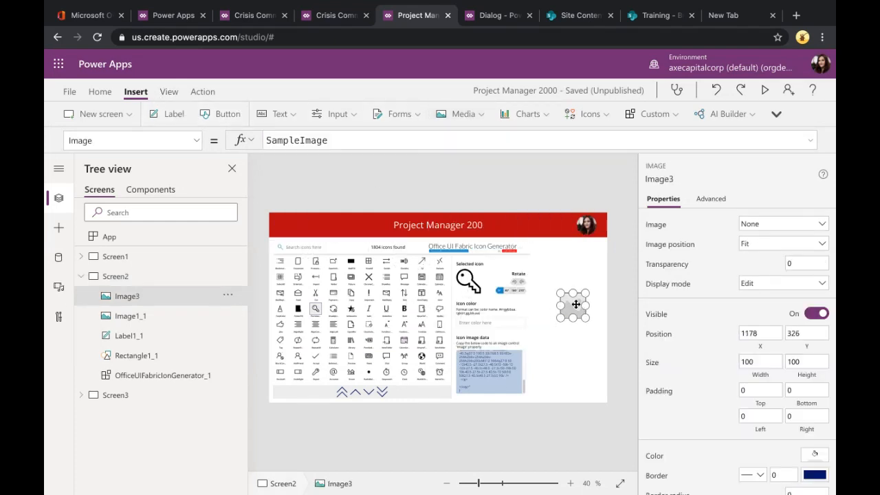
left_click_drag(334, 146, 266, 142)
key("BackSpace")
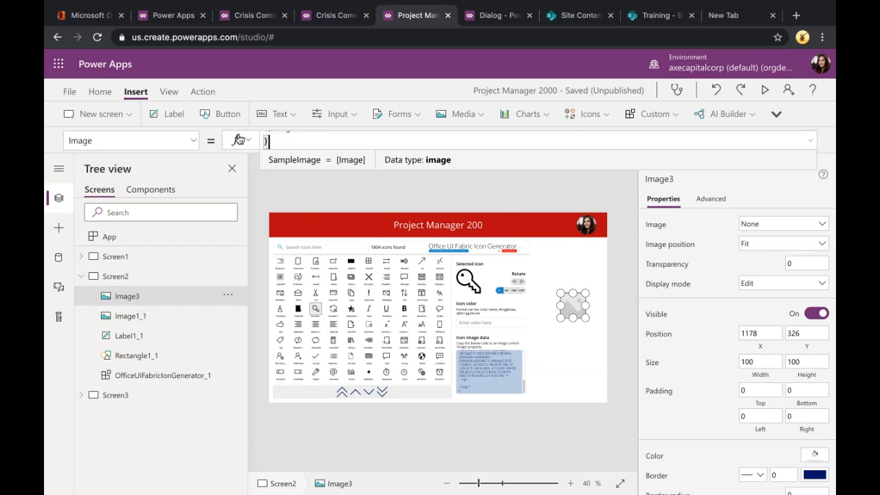
key("ctrl+v")
left_click(576, 406)
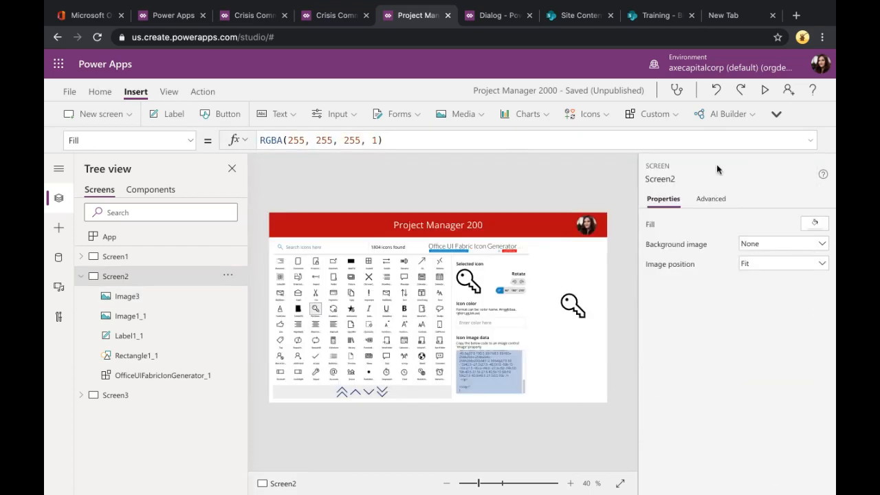
Step: Preview Screen2 with the new key image, then inspect the properties of the image and the icon generator in the editor
left_click(764, 90)
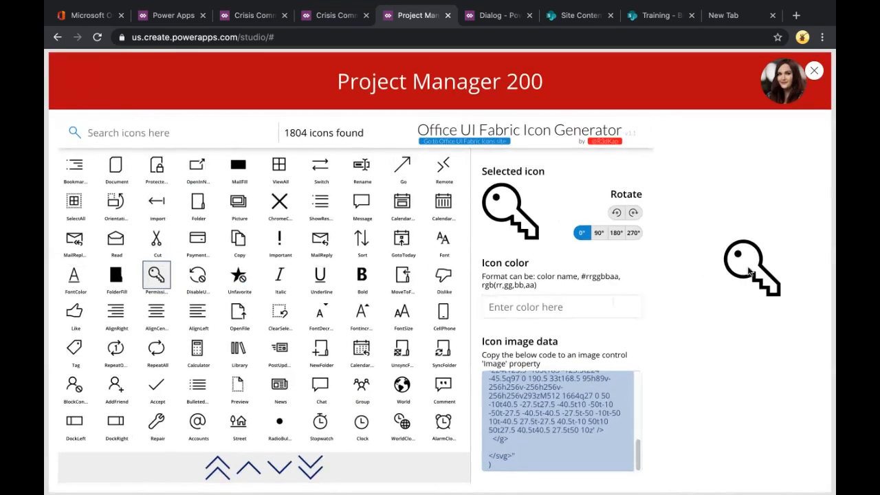
left_click(813, 71)
left_click(568, 315)
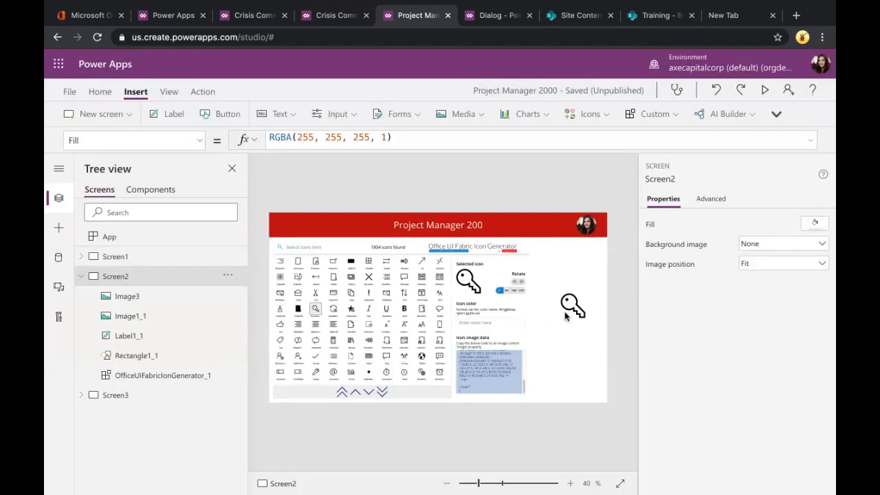
left_click(479, 365)
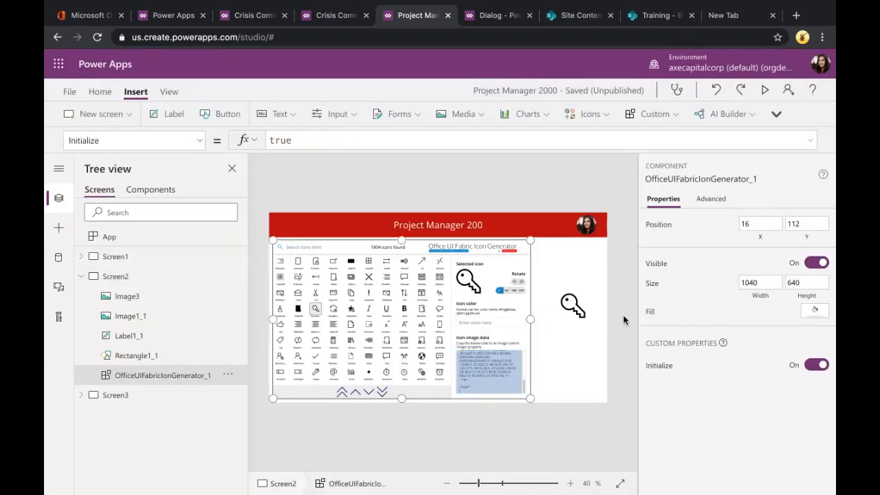
left_click(580, 307)
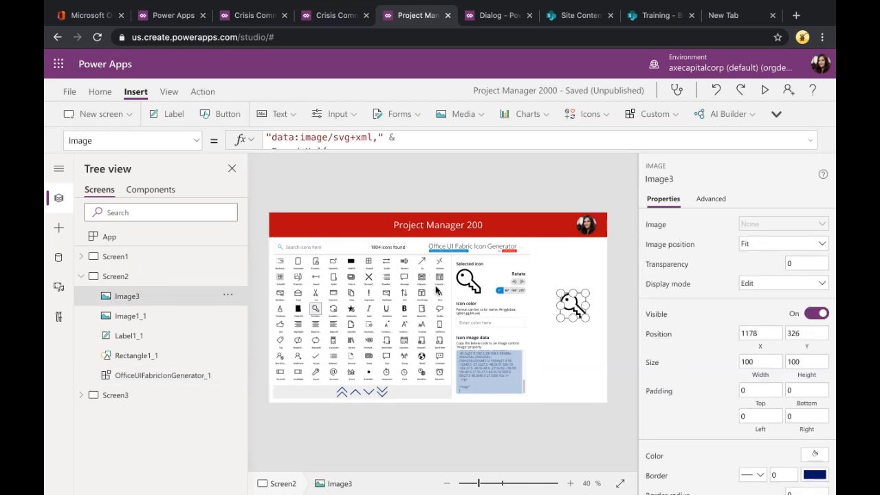
left_click(511, 353)
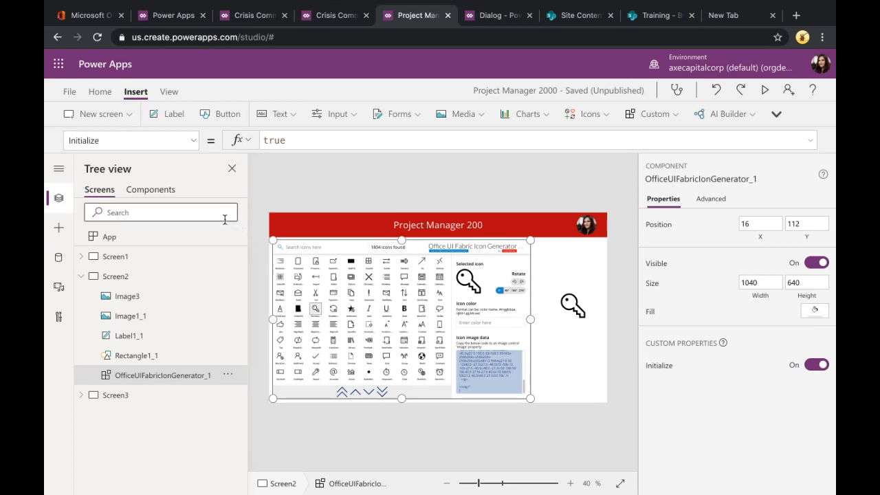
Step: Add a blank new component, import the file Left Nav Component.msapp, and open the LeftNavigation component
left_click(146, 192)
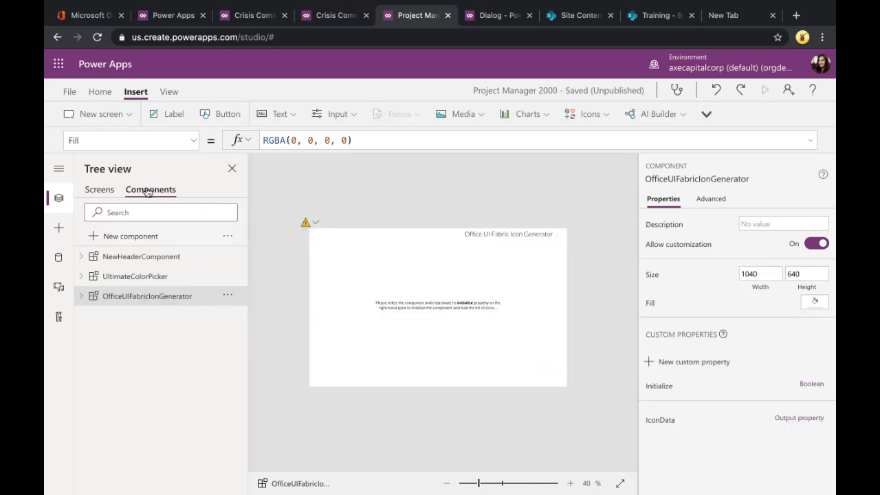
left_click(103, 236)
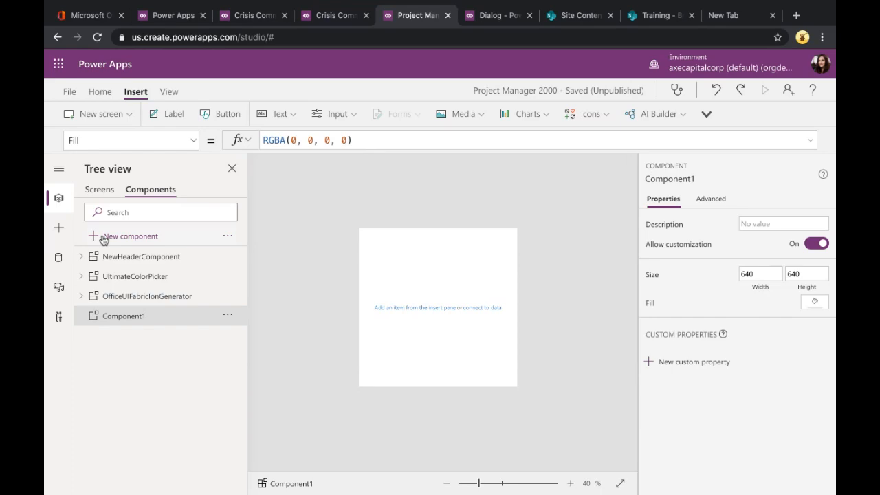
left_click(225, 235)
left_click(241, 259)
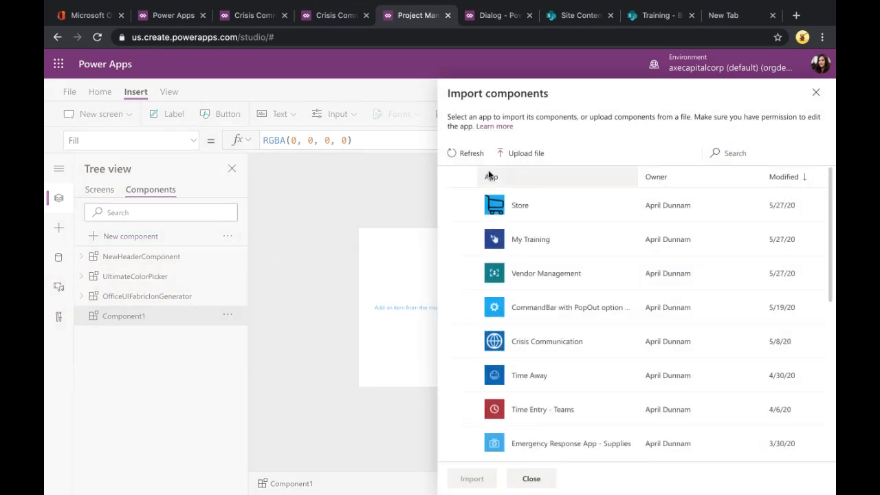
left_click(510, 156)
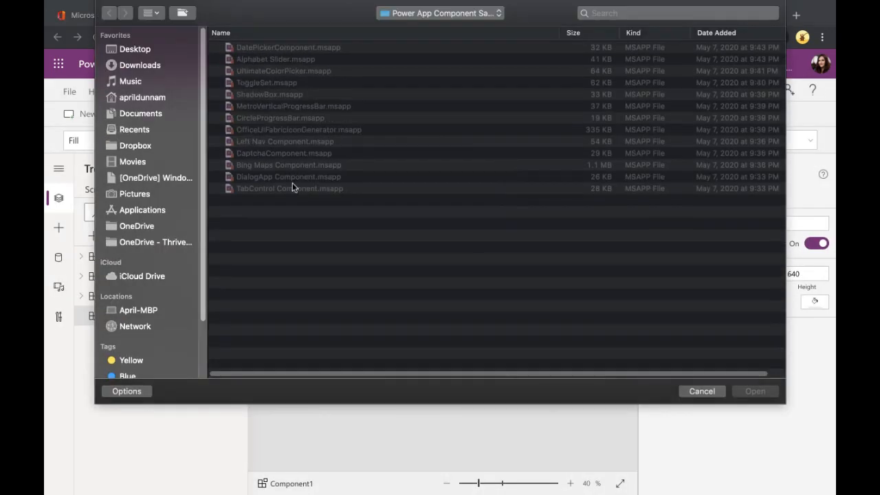
left_click(257, 143)
left_click(734, 391)
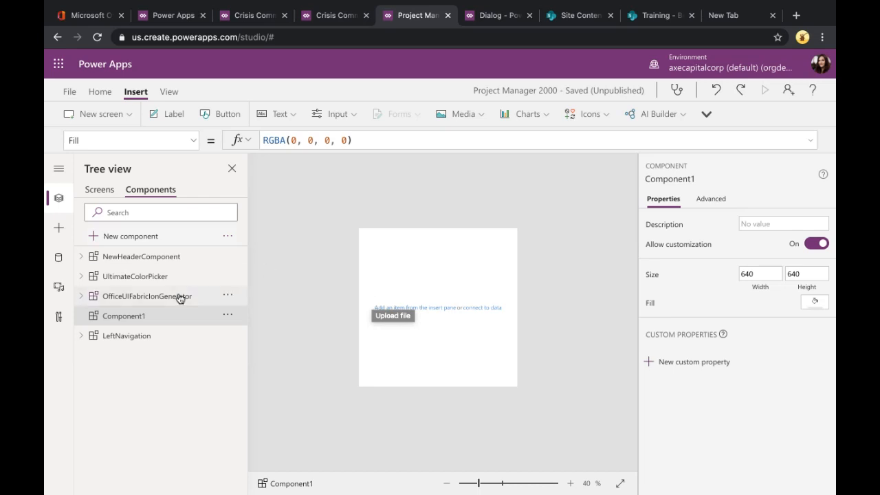
left_click(181, 335)
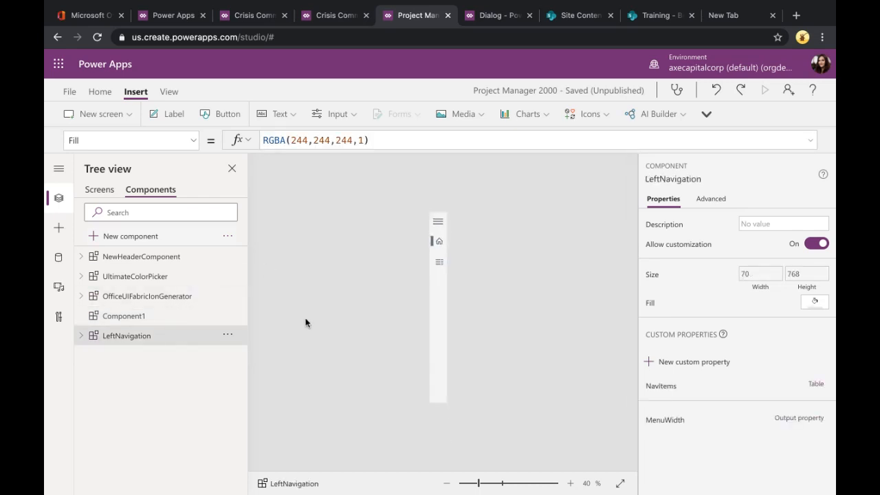
Step: Insert the LeftNavigation component on Screen3, the screen with the Project Info header
left_click(100, 190)
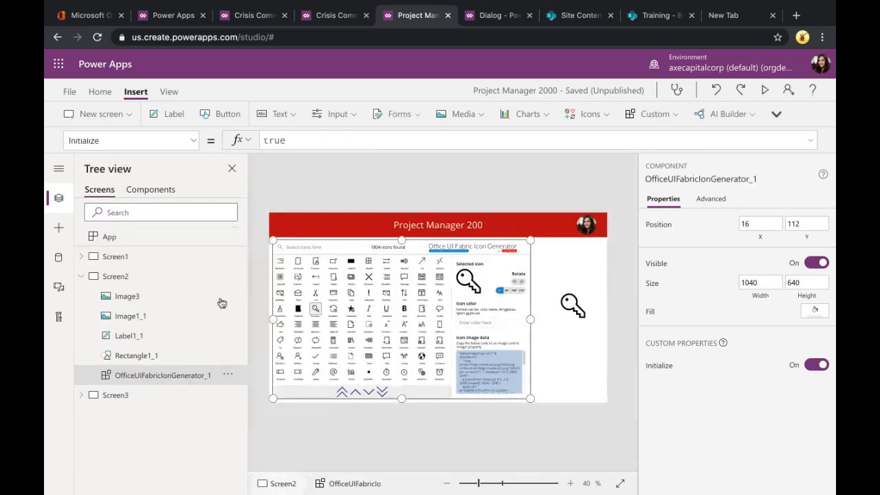
left_click(134, 277)
left_click(126, 257)
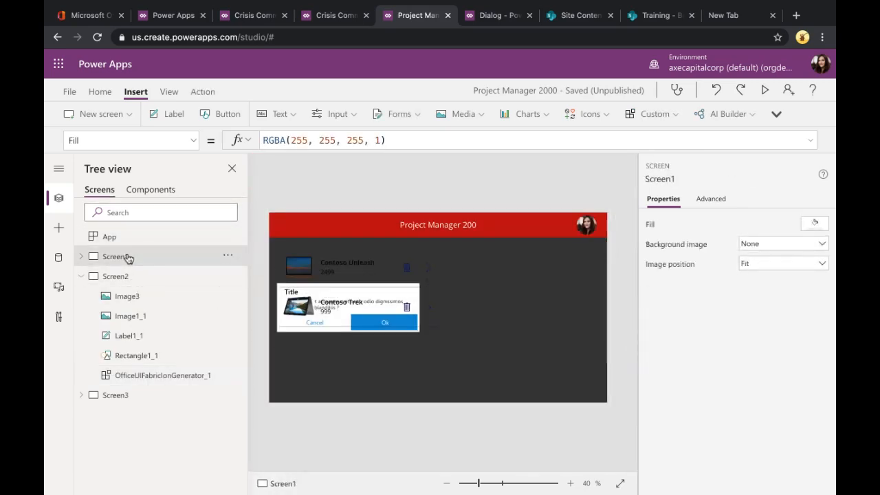
left_click(127, 397)
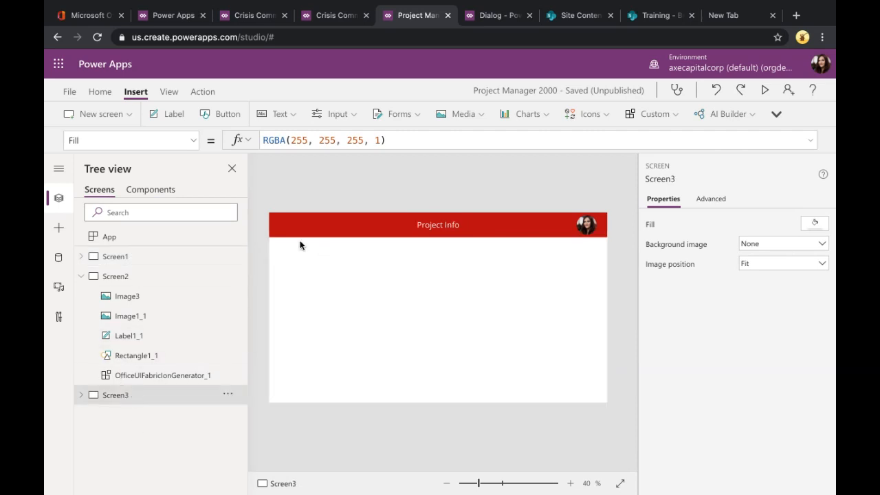
left_click(663, 114)
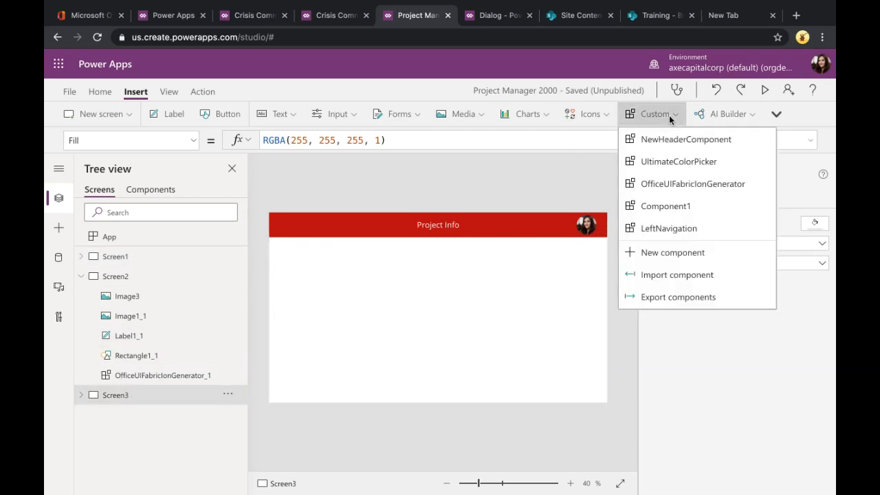
left_click(697, 228)
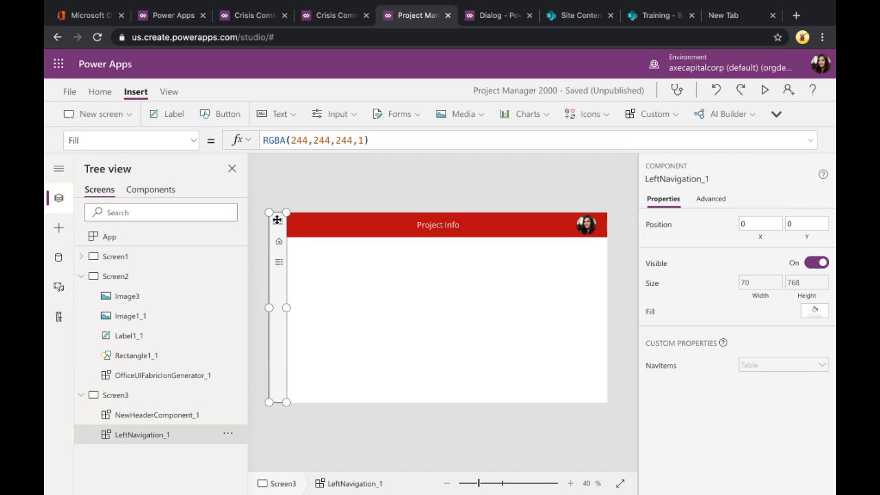
Step: Resize the left navigation on Screen3 to about 74 wide and 662 high so it starts below the red header
left_click_drag(286, 213, 285, 235)
left_click(341, 287)
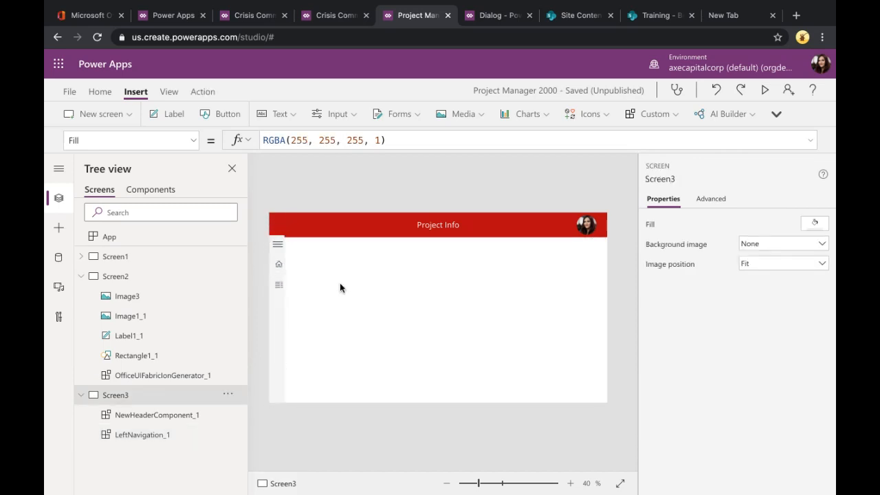
left_click(279, 337)
left_click_drag(284, 235, 287, 239)
left_click(320, 202)
Step: Preview Screen3 to examine the left navigation, then return to the editor
left_click(764, 90)
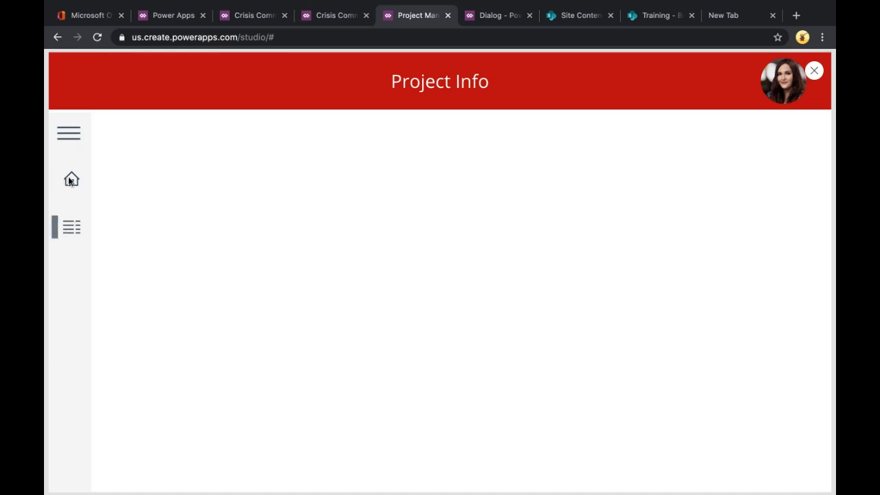
left_click(813, 70)
left_click(567, 315)
Step: In the left navigation's NavItems table, set the second item's Title to "Projects" and its Screen to Screen2
left_click(277, 344)
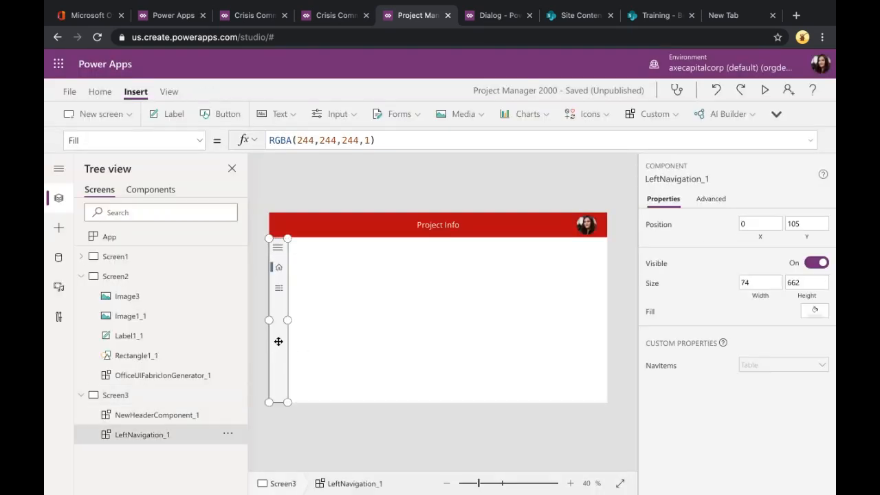
left_click(201, 141)
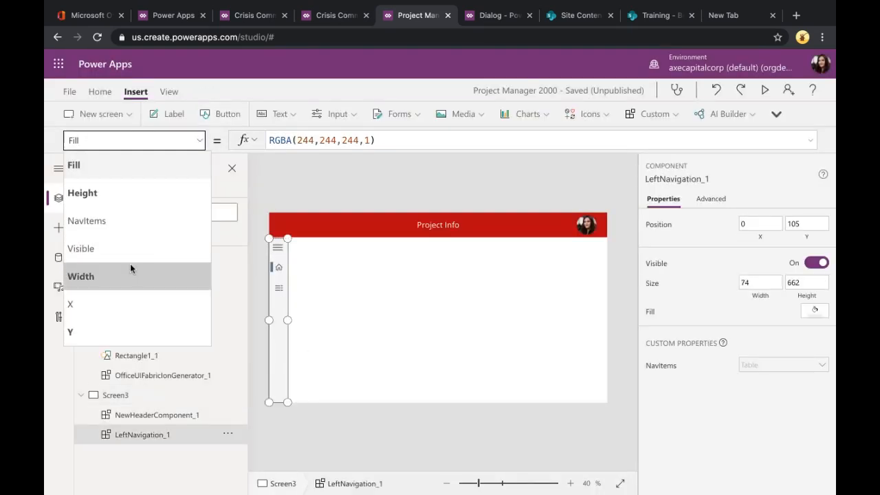
left_click(123, 235)
left_click(810, 141)
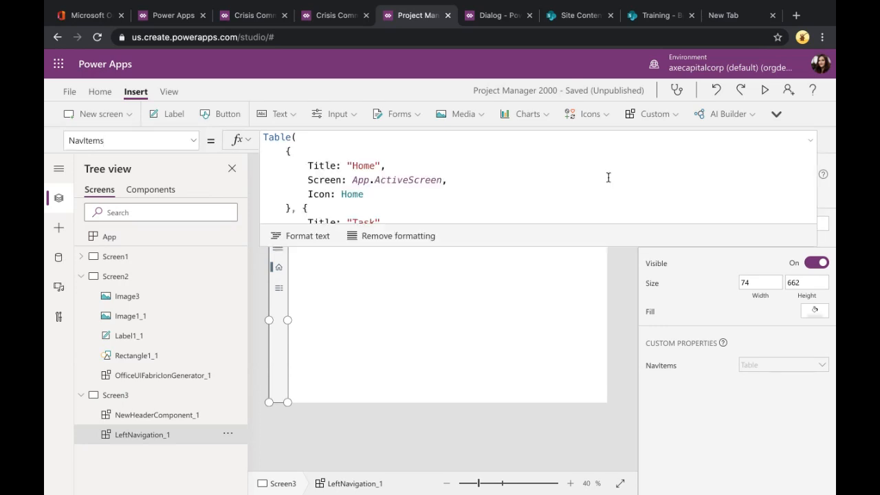
left_click_drag(519, 245, 540, 406)
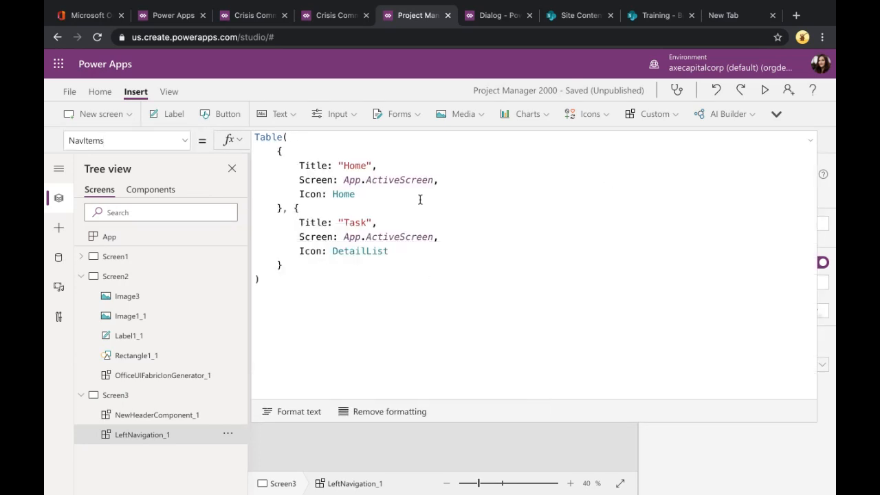
left_click(367, 165)
left_click(365, 223)
double_click(365, 223)
key("BackSpace")
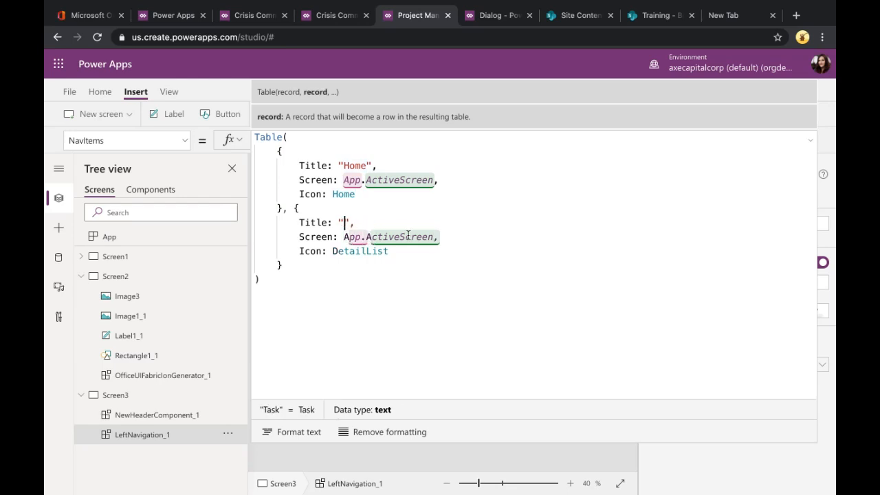
type("Projects")
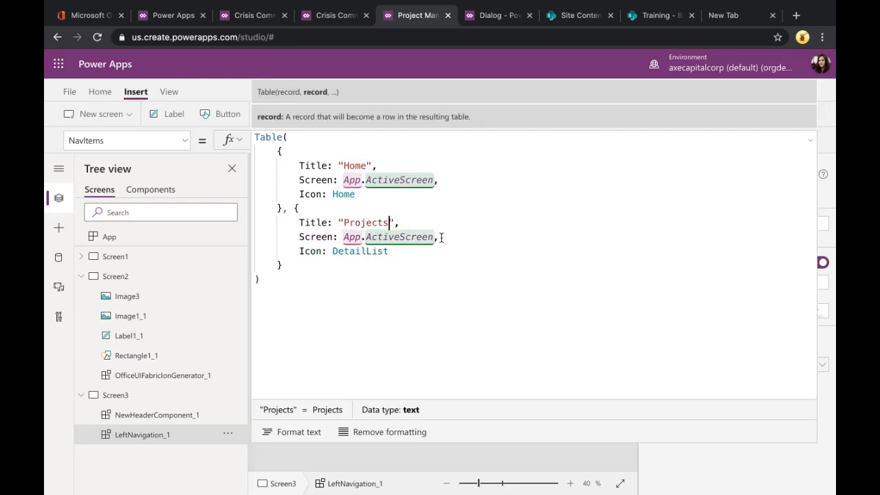
left_click_drag(436, 237, 345, 235)
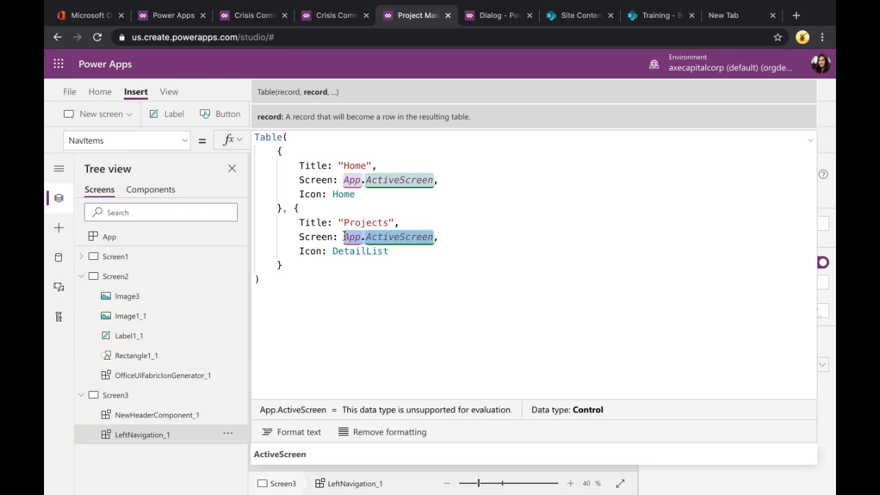
type("Screen2")
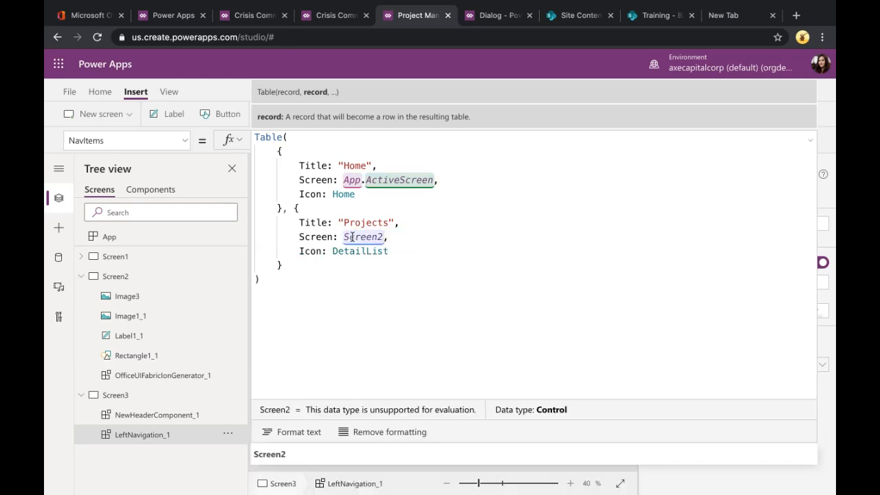
Step: In the left navigation's NavItems table, set the Home item's Screen to Screen1 and close the formula editor
left_click_drag(432, 180, 349, 180)
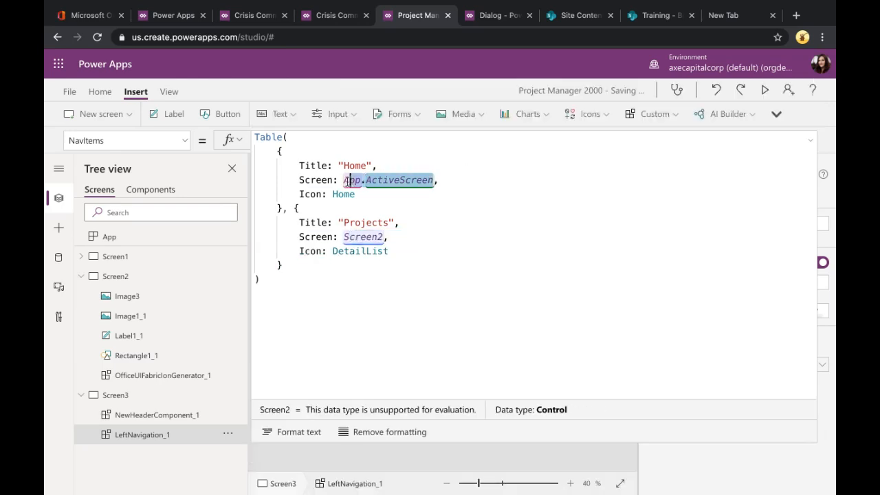
type("Scre")
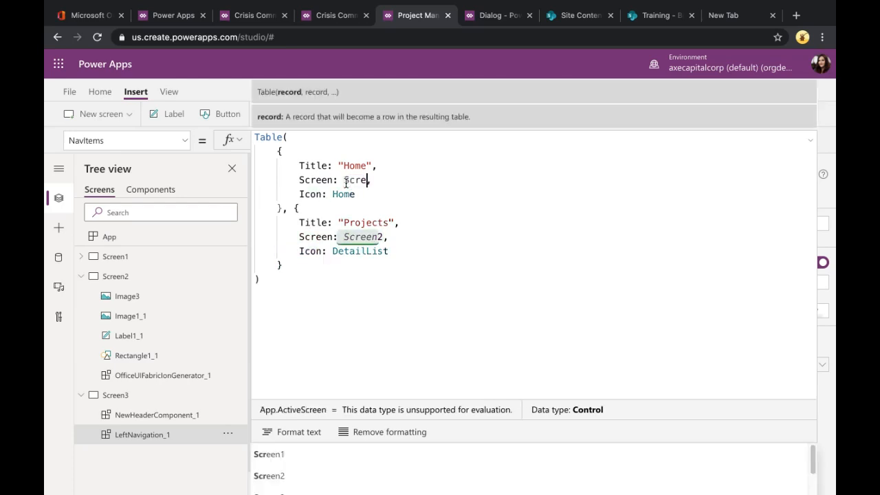
type("en1")
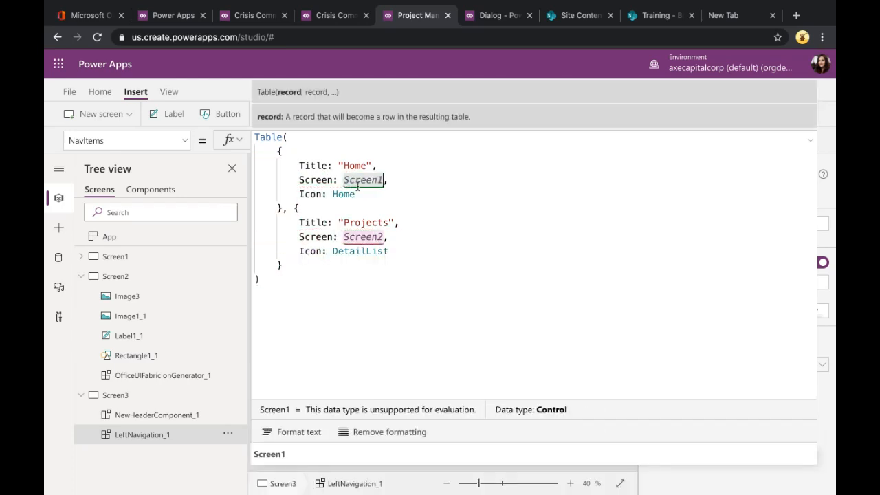
left_click_drag(412, 258, 333, 252)
left_click(384, 252)
left_click(810, 140)
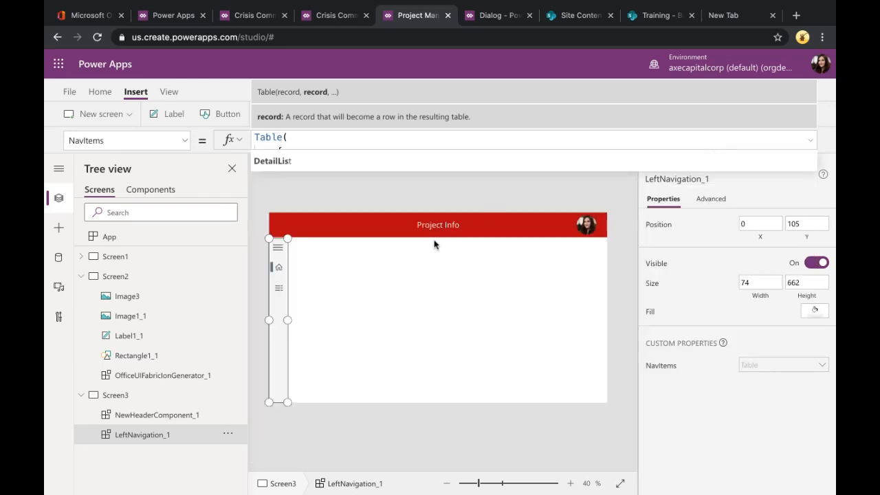
left_click(387, 183)
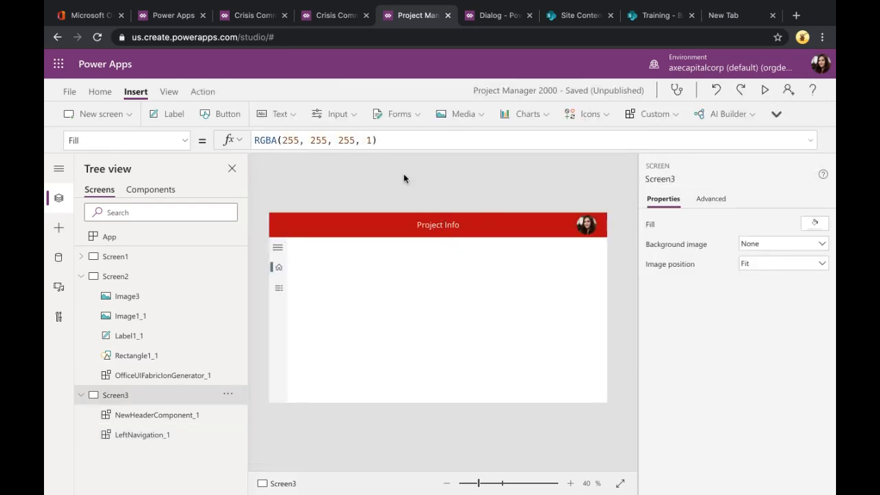
key("ctrl+Left")
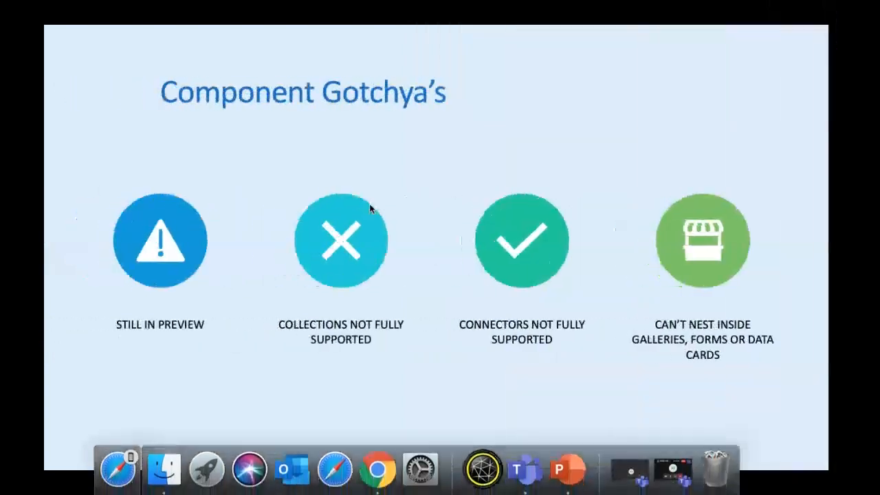
key("Right")
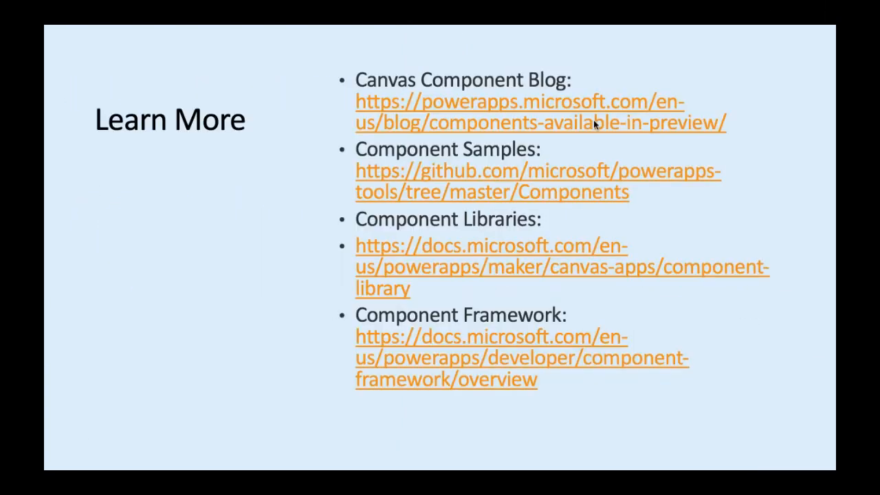